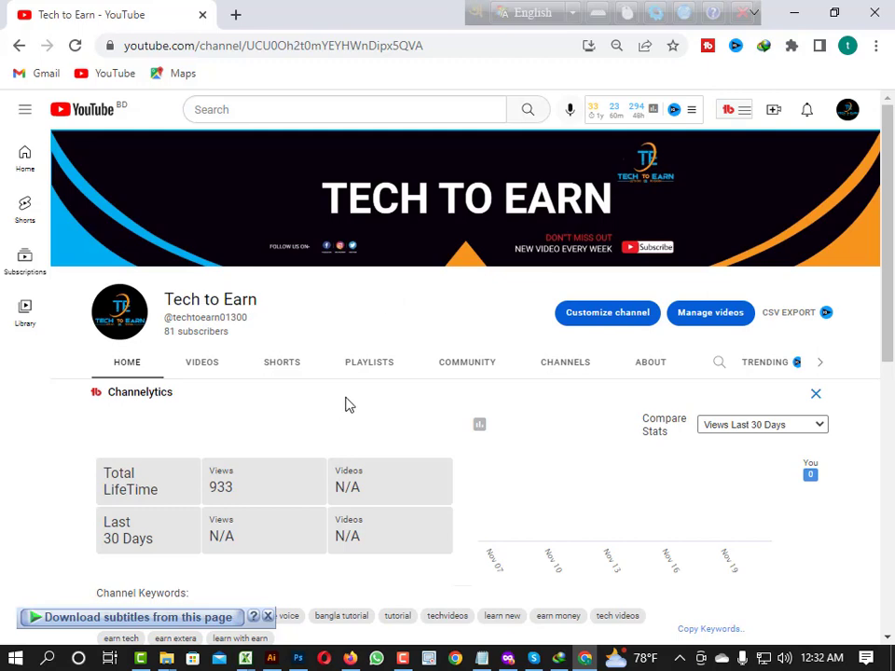
# Look through the Tech to Earn channel's home page and its Videos list, and minimize the browser.
pyautogui.scroll(-5, 354, 399)
pyautogui.scroll(-2, 363, 389)
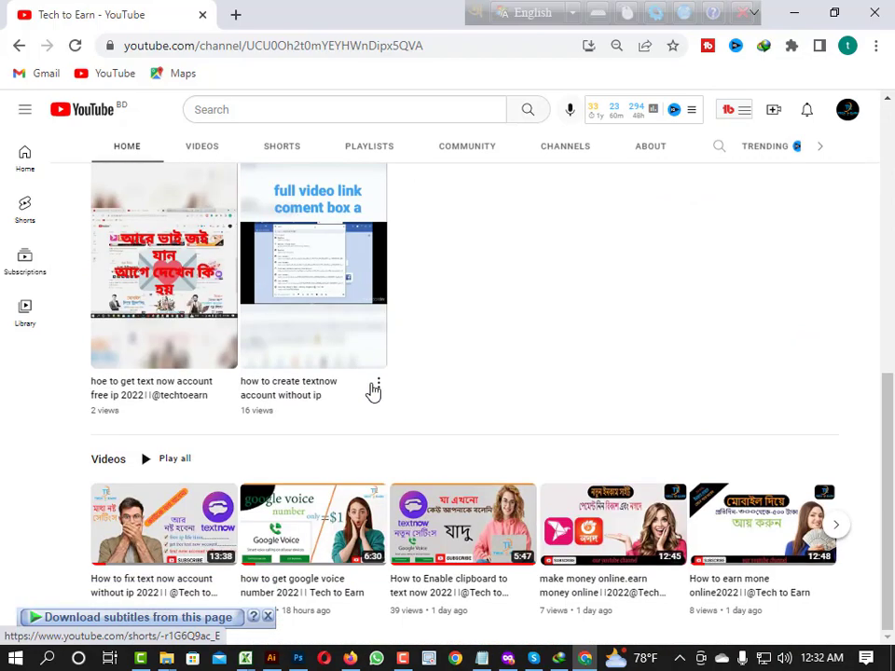
pyautogui.scroll(2, 438, 419)
pyautogui.scroll(-2, 522, 336)
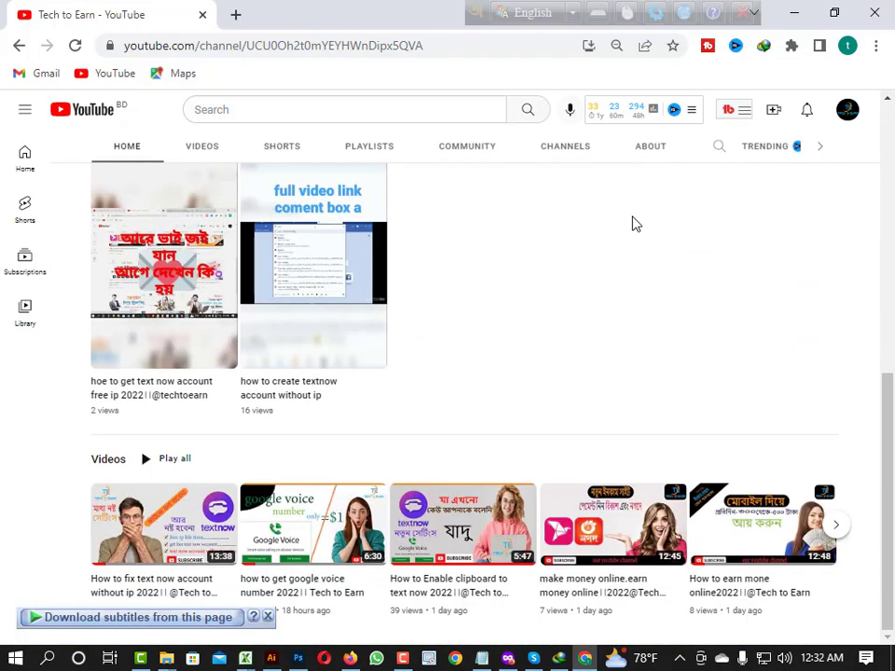
pyautogui.click(202, 147)
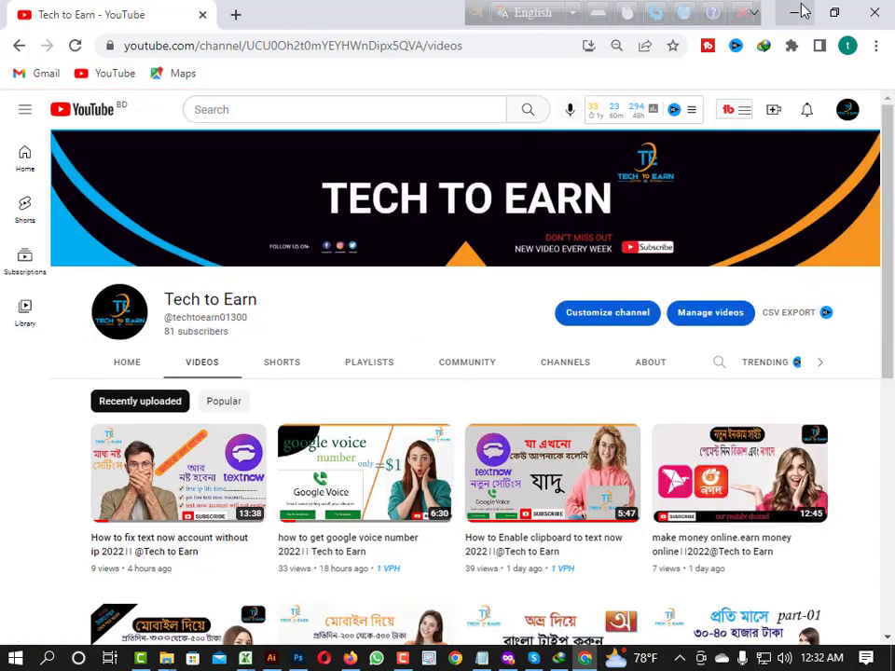
pyautogui.click(795, 12)
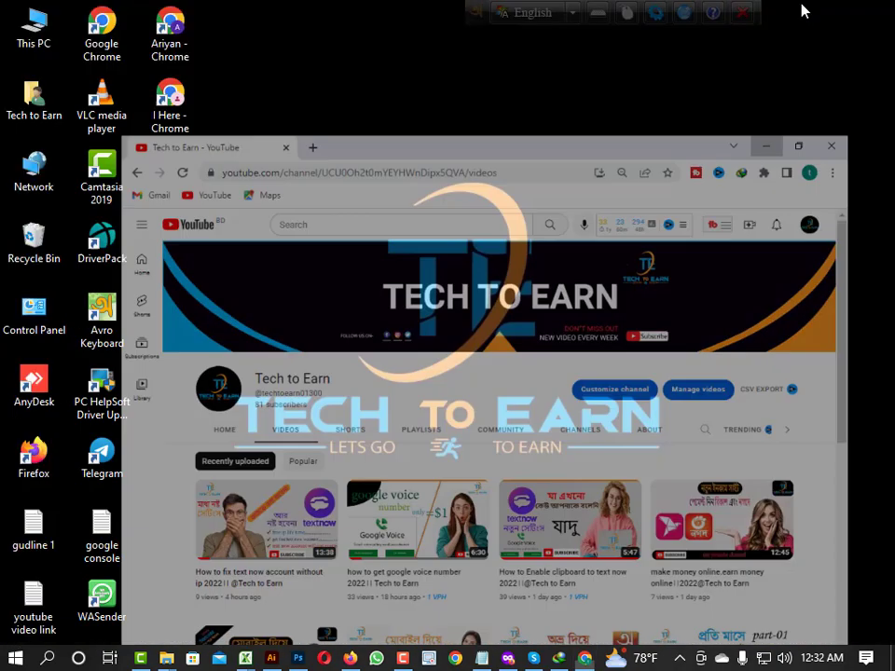
# Move the WASender shortcut to the empty upper area of the desktop and return it to its original place.
pyautogui.rightClick(409, 180)
pyautogui.click(449, 230)
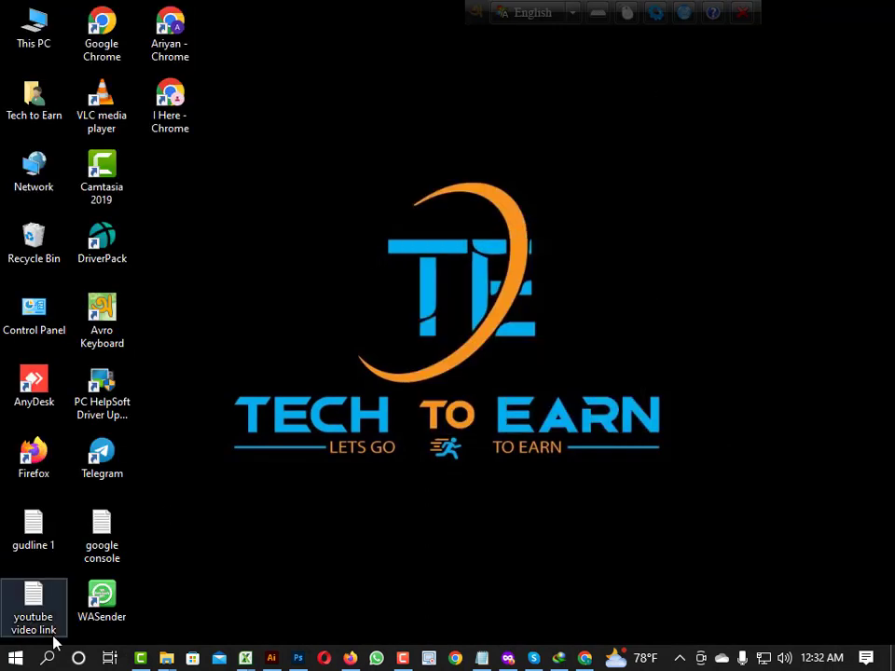
pyautogui.moveTo(102, 601)
pyautogui.mouseDown()
pyautogui.moveTo(293, 420)
pyautogui.moveTo(408, 170)
pyautogui.moveTo(285, 344)
pyautogui.moveTo(504, 102)
pyautogui.mouseUp()
pyautogui.moveTo(409, 84)
pyautogui.mouseDown()
pyautogui.moveTo(334, 172)
pyautogui.moveTo(355, 149)
pyautogui.mouseUp()
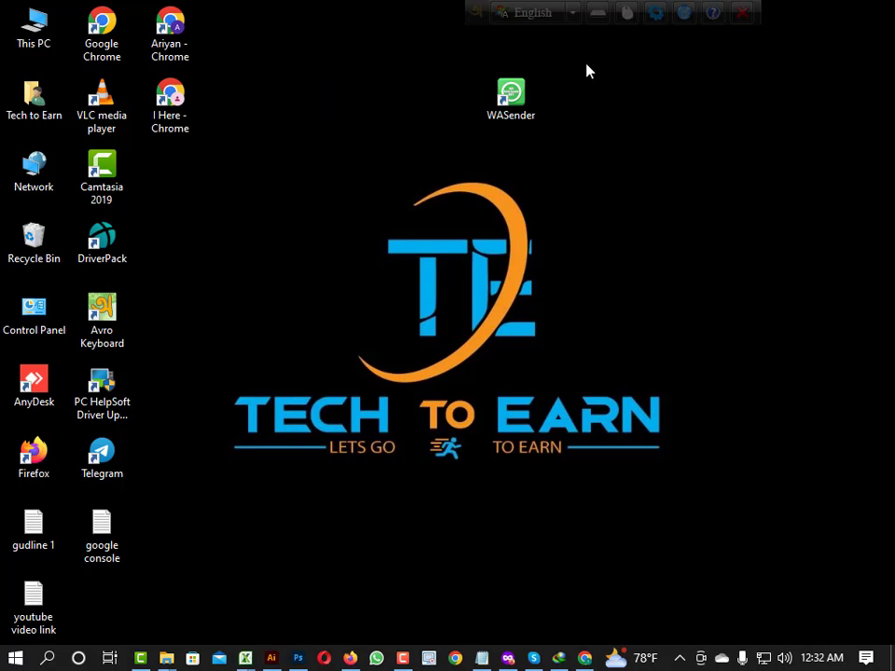
pyautogui.moveTo(511, 98); pyautogui.dragTo(90, 595)
pyautogui.rightClick(439, 2)
pyautogui.click(471, 51)
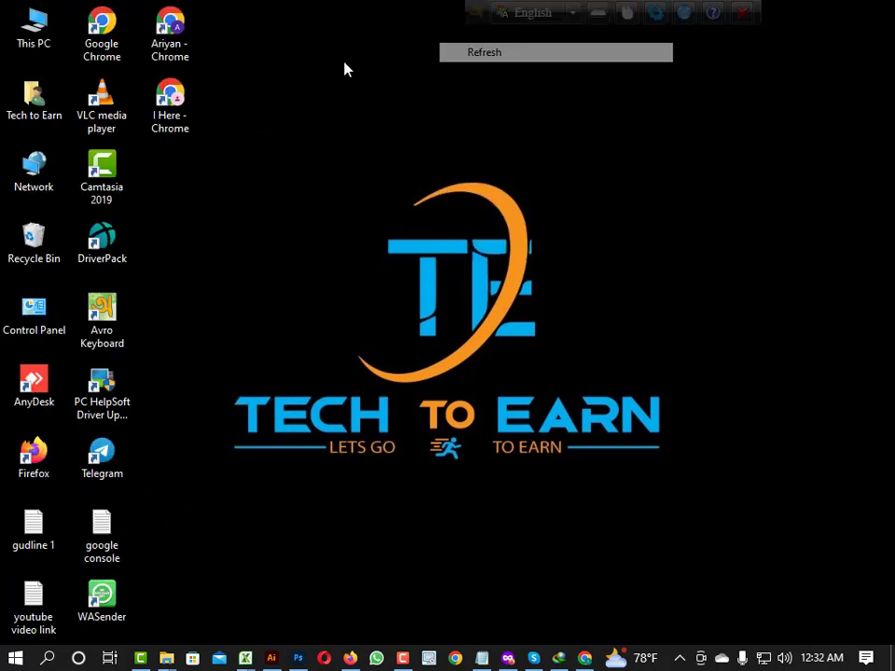
pyautogui.rightClick(351, 60)
pyautogui.click(444, 112)
pyautogui.rightClick(350, 108)
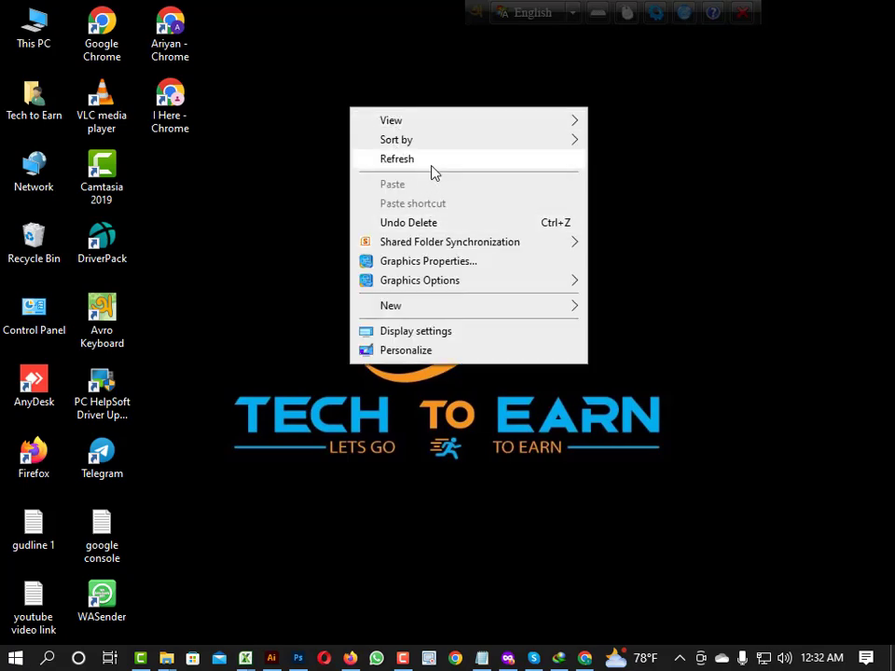
pyautogui.click(434, 173)
pyautogui.rightClick(172, 23)
pyautogui.click(311, 70)
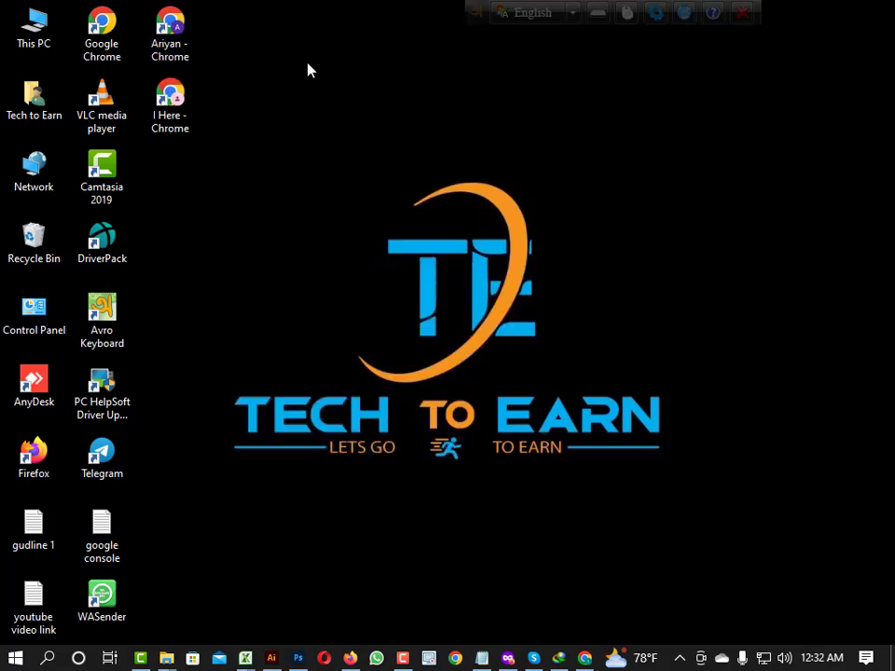
pyautogui.rightClick(311, 70)
pyautogui.click(360, 113)
pyautogui.rightClick(352, 109)
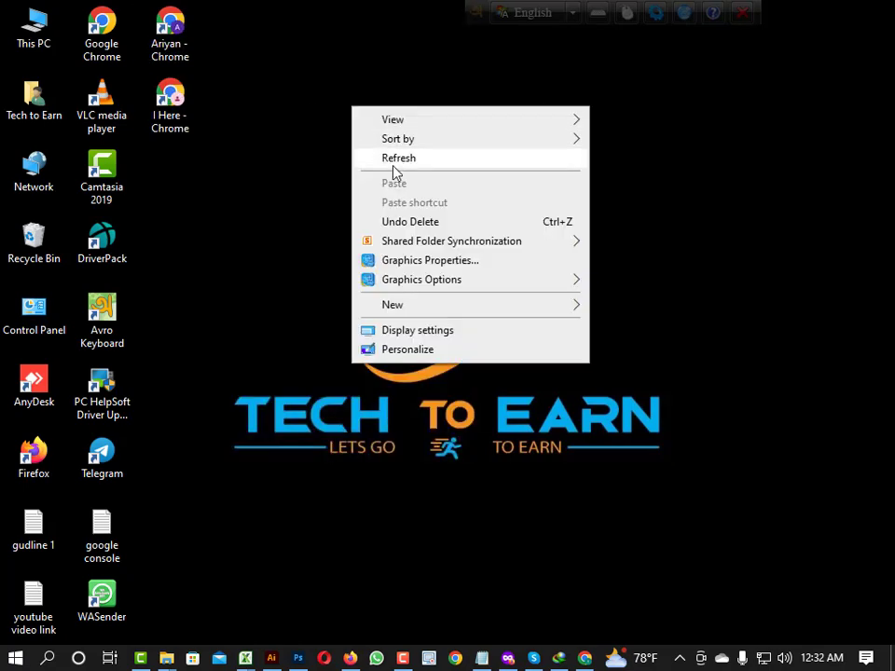
pyautogui.click(396, 158)
pyautogui.rightClick(392, 158)
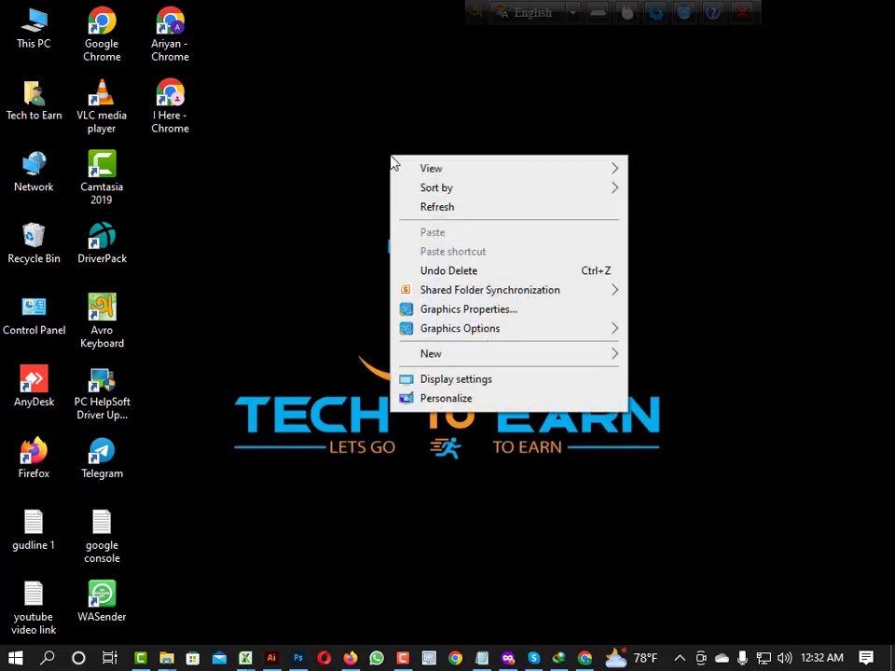
pyautogui.click(463, 207)
pyautogui.rightClick(461, 202)
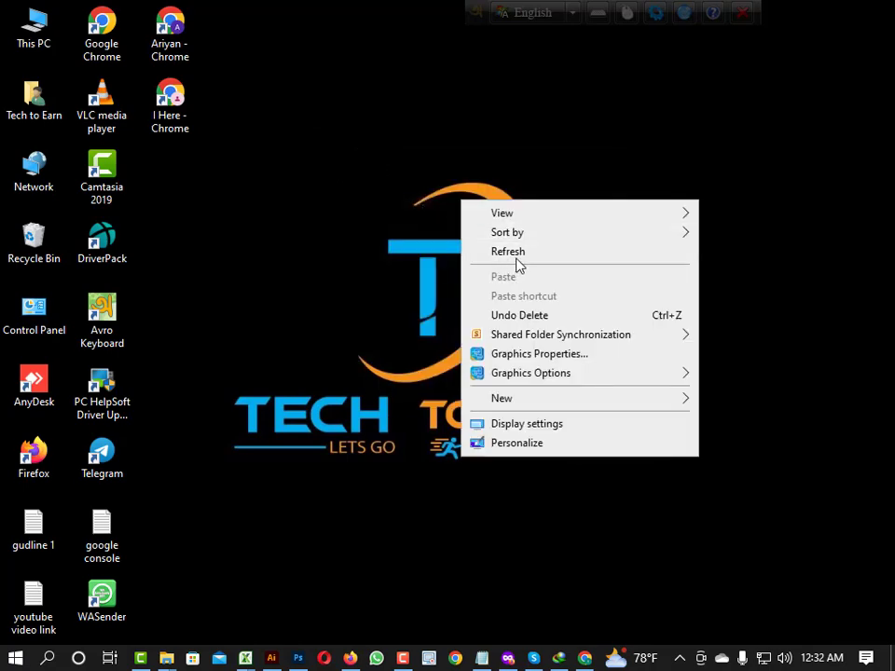
pyautogui.click(516, 259)
pyautogui.rightClick(431, 218)
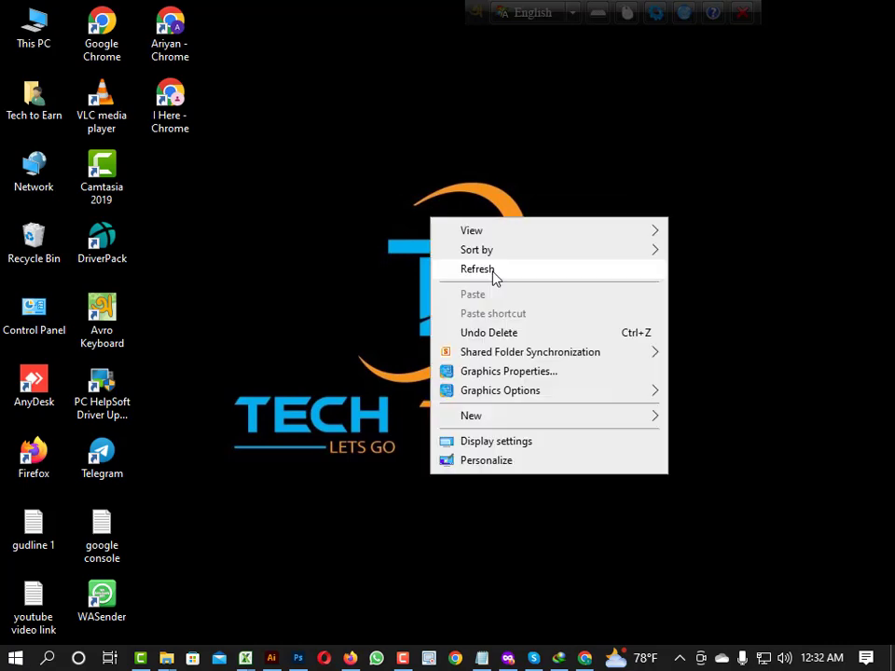
pyautogui.click(492, 271)
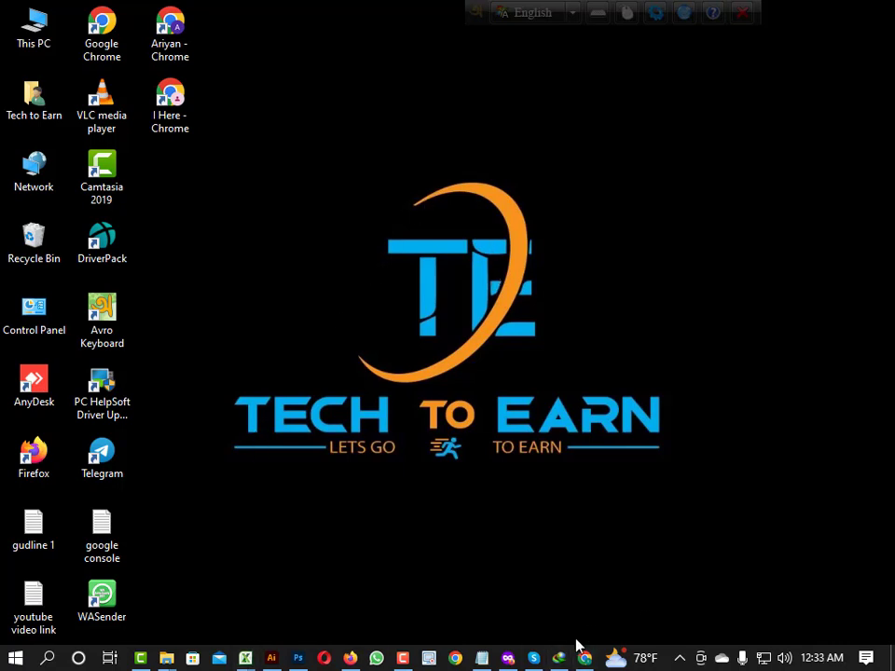
# Switch to the regular Firefox window and open the featured georgette three-piece post on the All In One Service Facebook page.
pyautogui.click(507, 656)
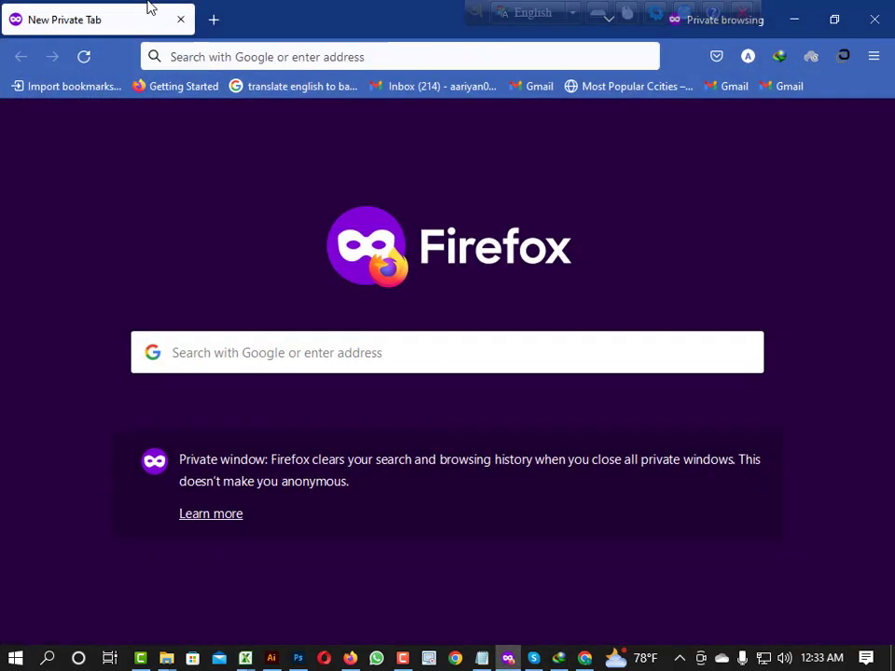
pyautogui.click(793, 20)
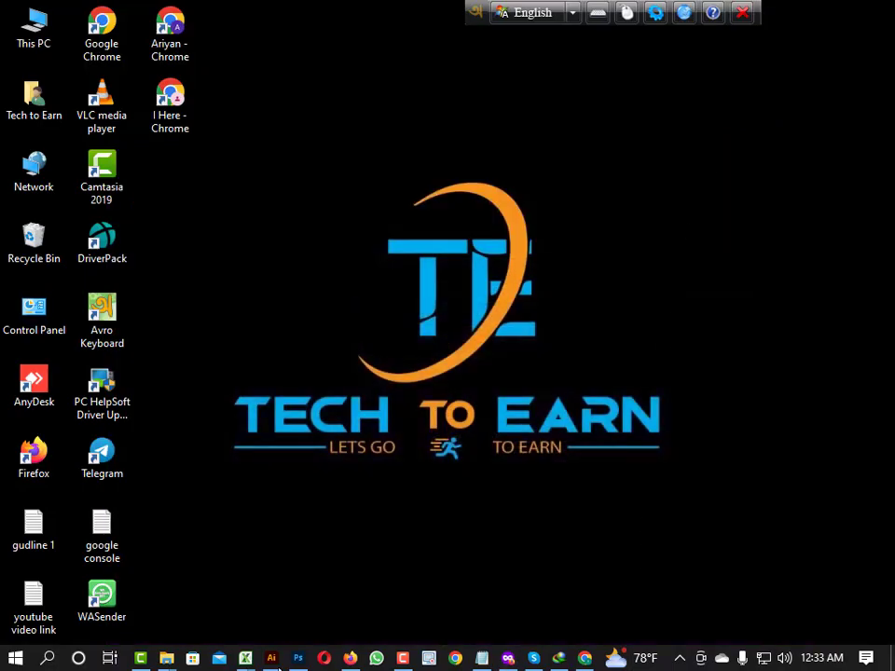
pyautogui.click(349, 658)
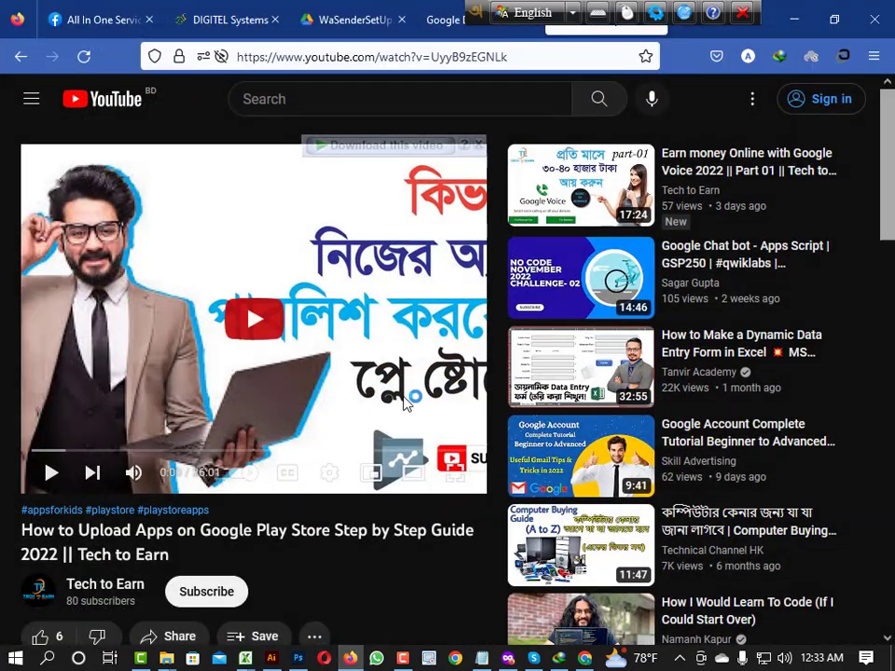
pyautogui.click(98, 20)
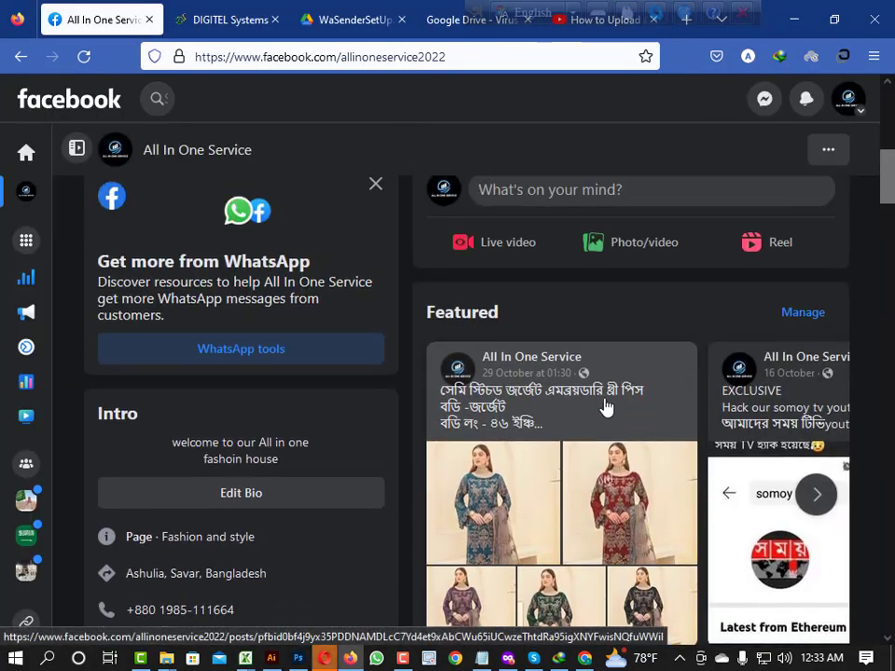
pyautogui.scroll(3, 606, 408)
pyautogui.scroll(-6, 555, 350)
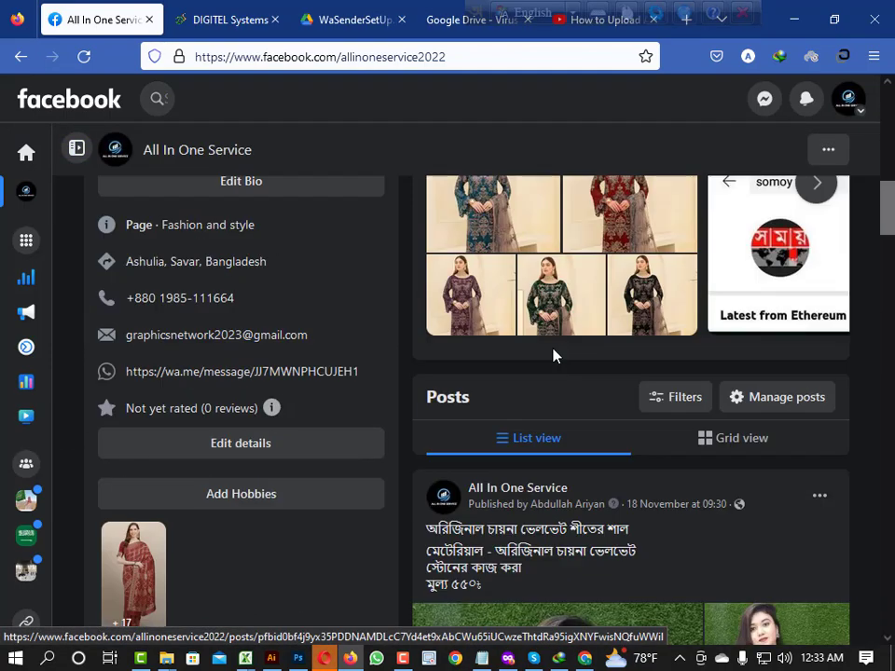
pyautogui.scroll(2, 555, 355)
pyautogui.click(543, 292)
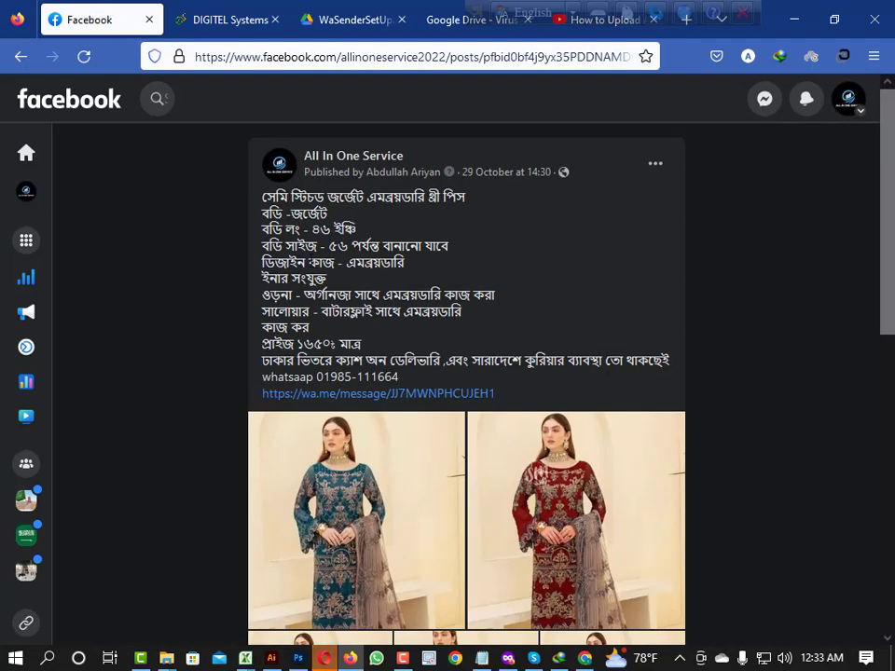
# Examine the post's description, WhatsApp link, photos and comments, dismiss the comment-hiding tip, and minimize the open browsers.
pyautogui.scroll(-4, 376, 327)
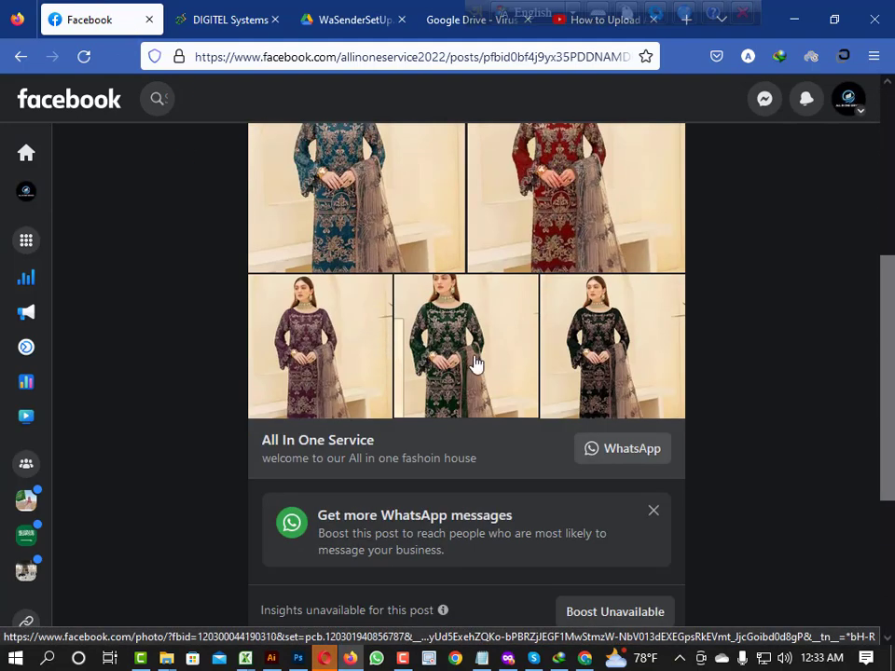
pyautogui.scroll(2, 471, 363)
pyautogui.scroll(-5, 474, 357)
pyautogui.scroll(-1, 457, 356)
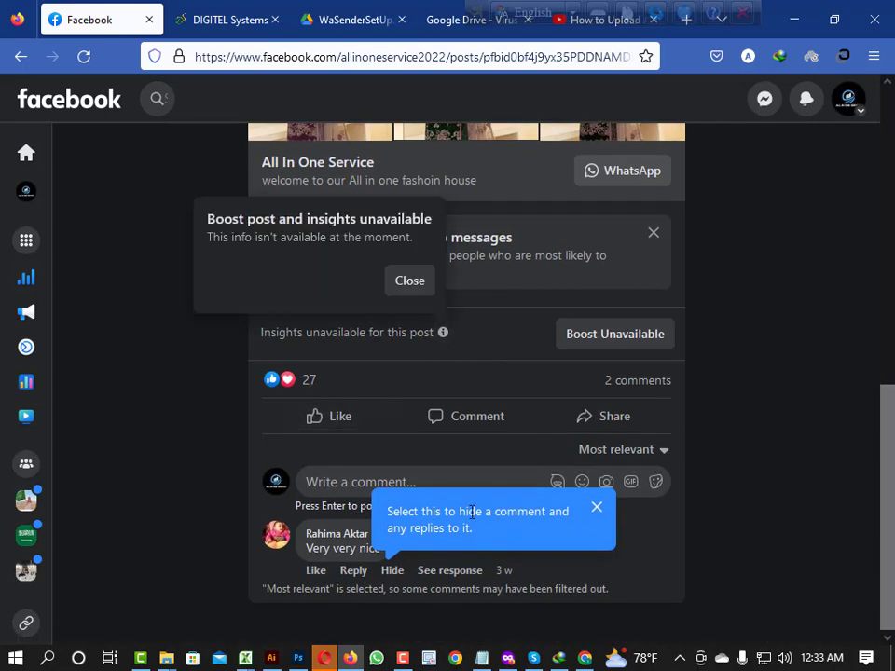
pyautogui.click(595, 508)
pyautogui.scroll(10, 576, 420)
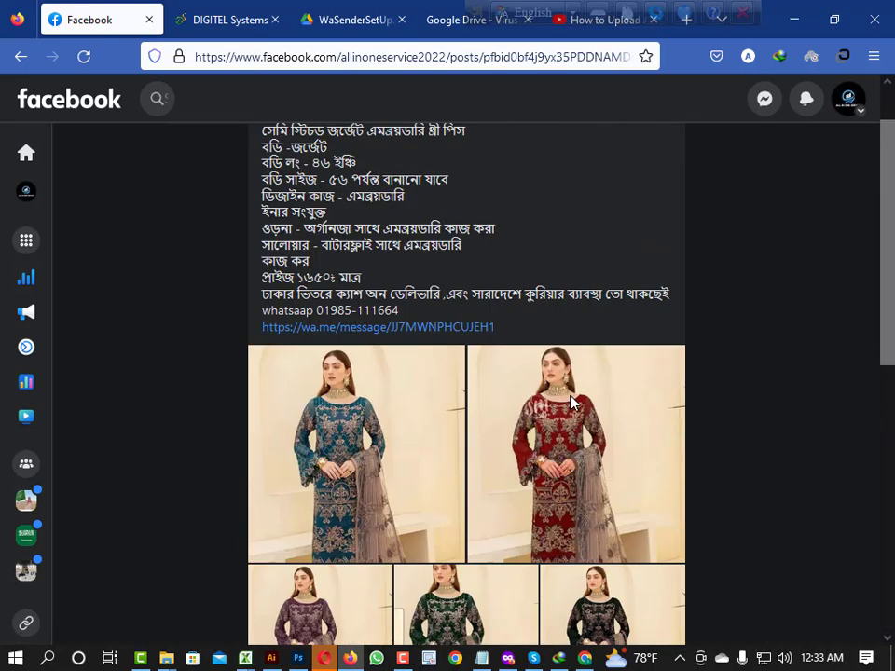
pyautogui.scroll(-2, 393, 369)
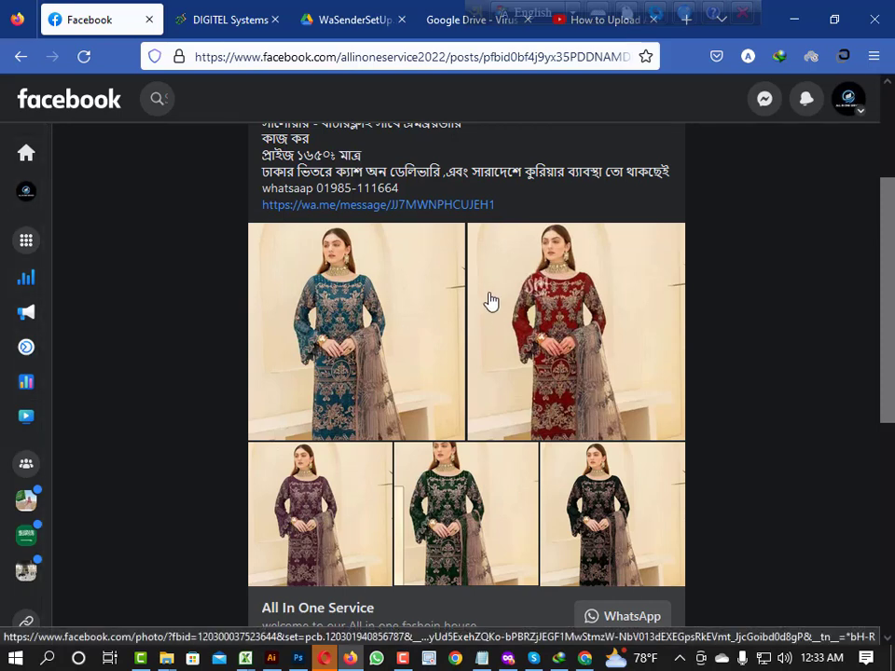
pyautogui.scroll(-5, 492, 301)
pyautogui.scroll(7, 489, 300)
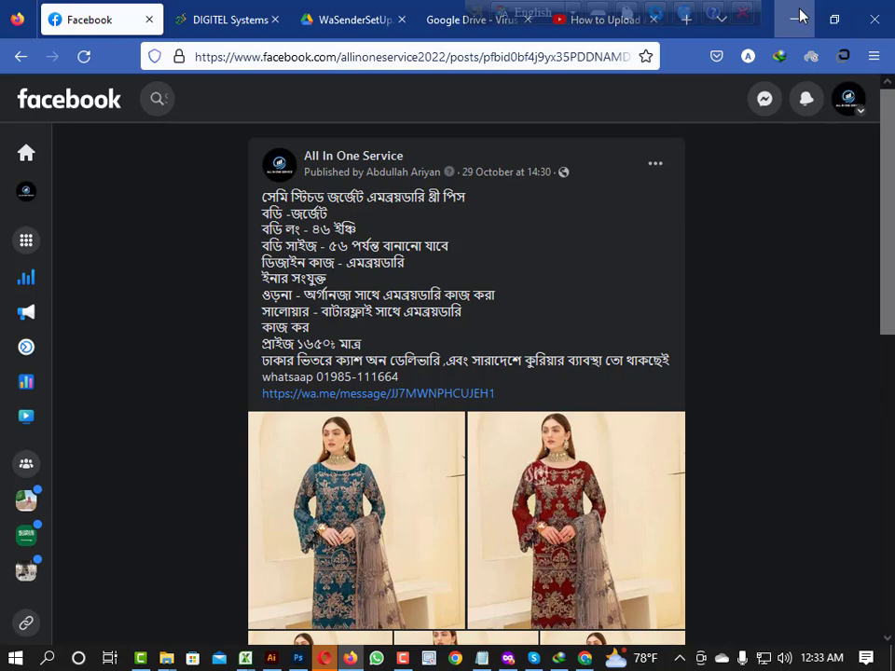
pyautogui.click(800, 16)
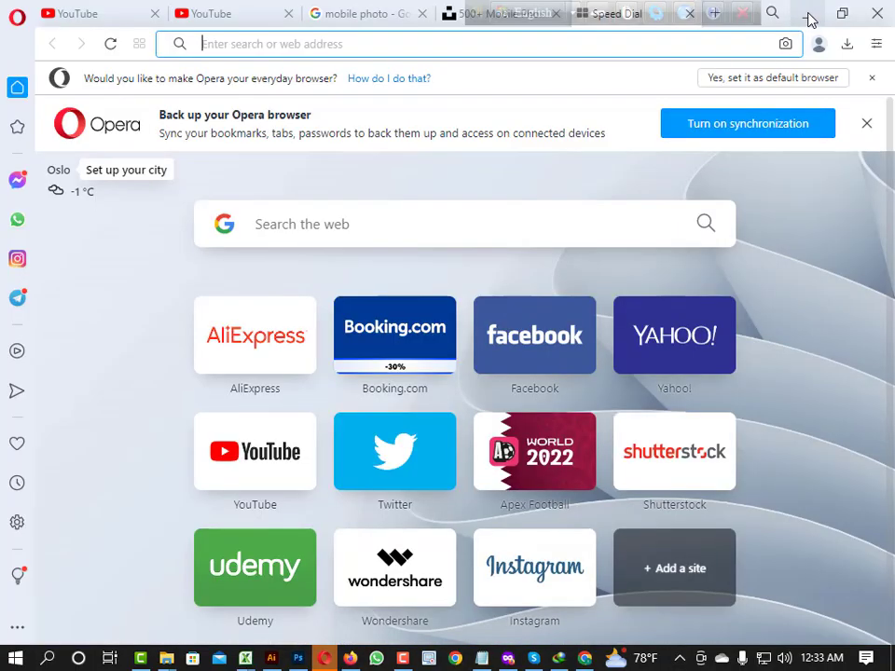
pyautogui.click(808, 14)
pyautogui.rightClick(550, 197)
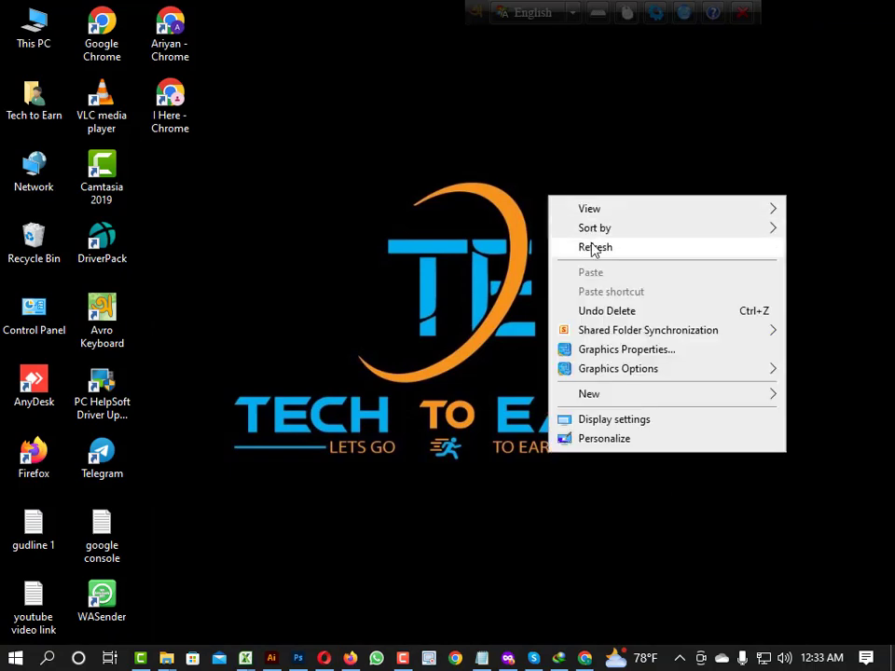
pyautogui.click(593, 248)
pyautogui.rightClick(483, 189)
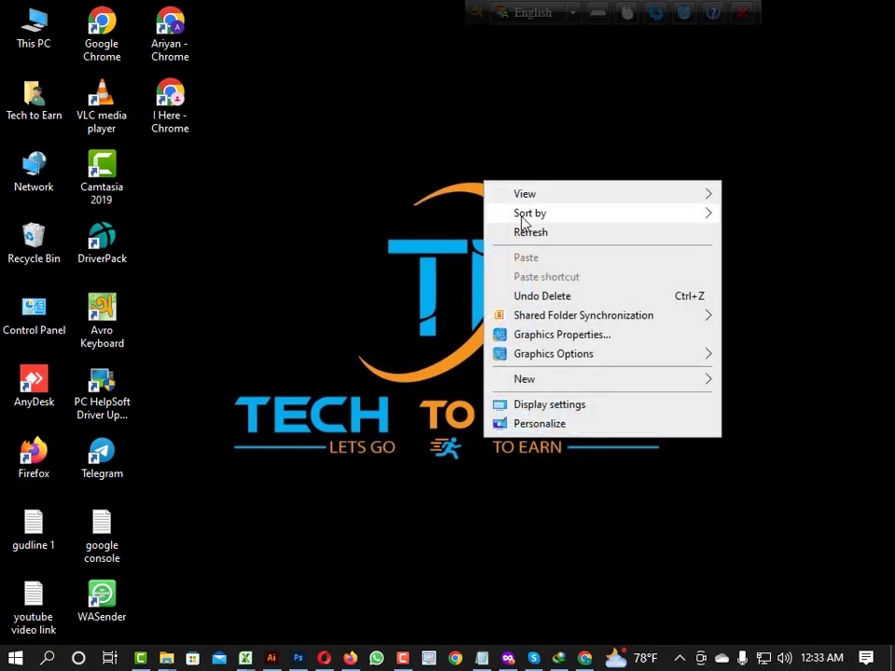
pyautogui.click(535, 235)
pyautogui.rightClick(503, 211)
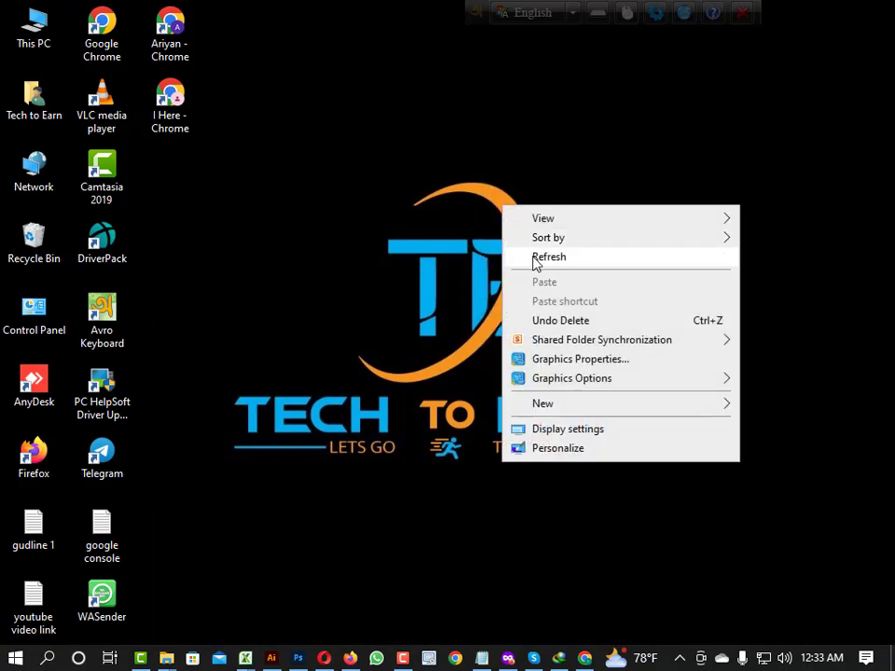
pyautogui.click(535, 256)
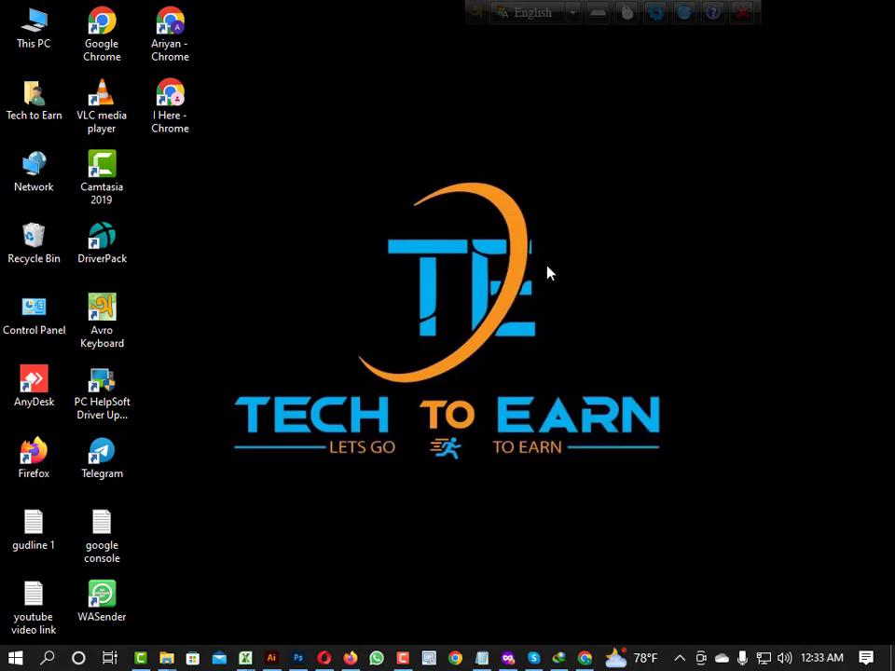
# Launch WASender from the desktop and show its collection of WhatsApp tools.
pyautogui.doubleClick(94, 615)
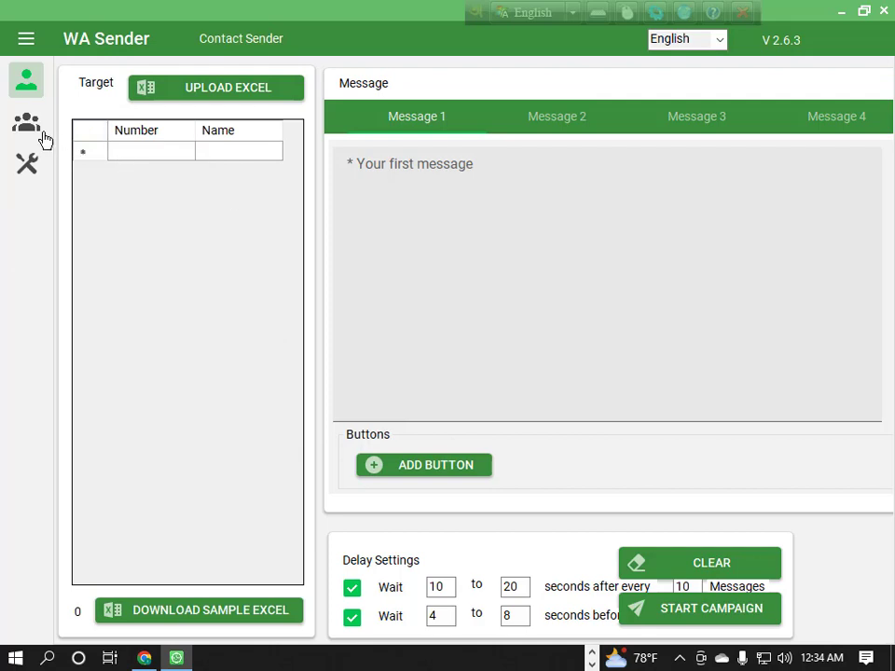
pyautogui.click(26, 165)
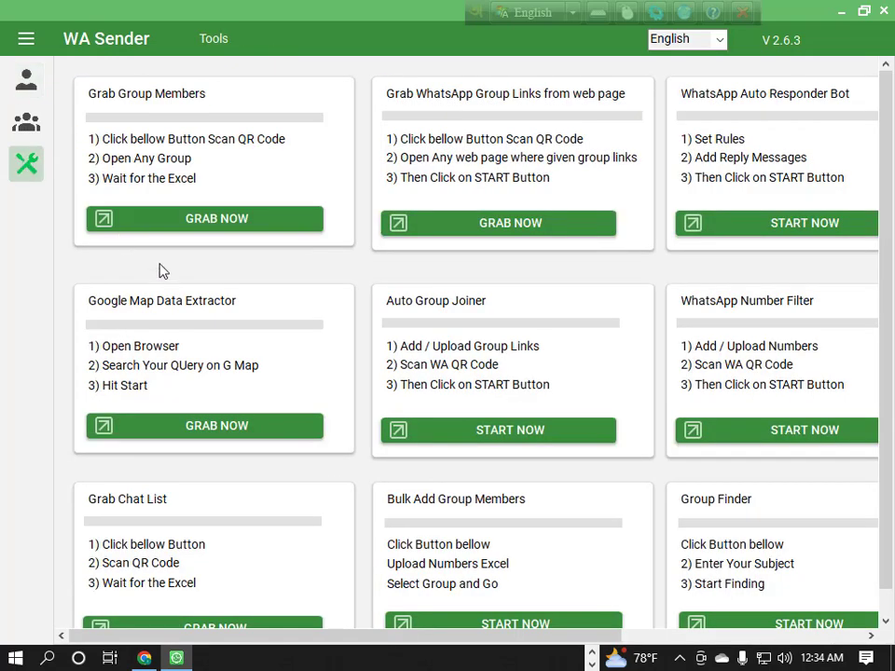
# Inspect the Grab Group Members tool, close its window, and look over the other available tools.
pyautogui.click(184, 229)
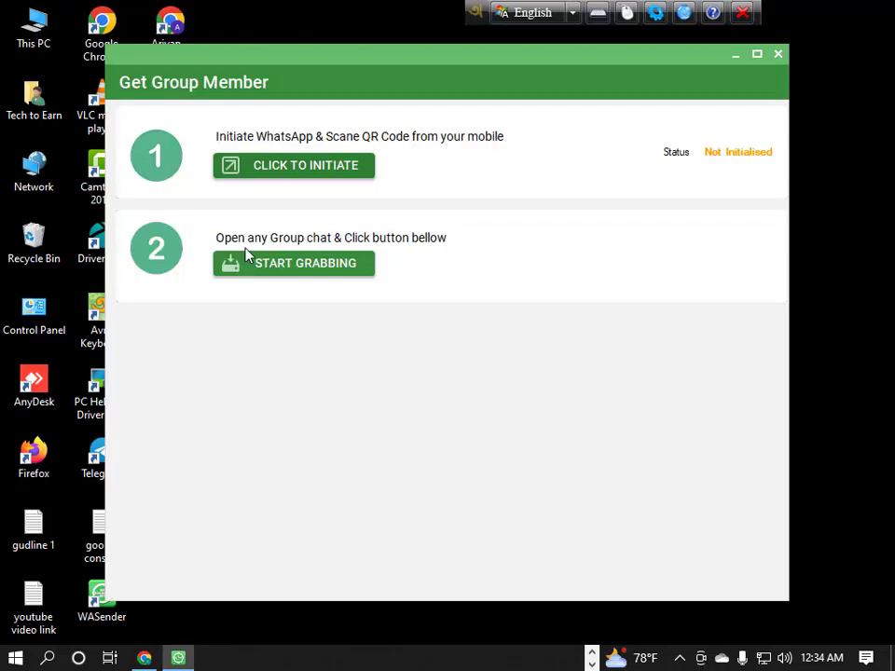
pyautogui.click(777, 56)
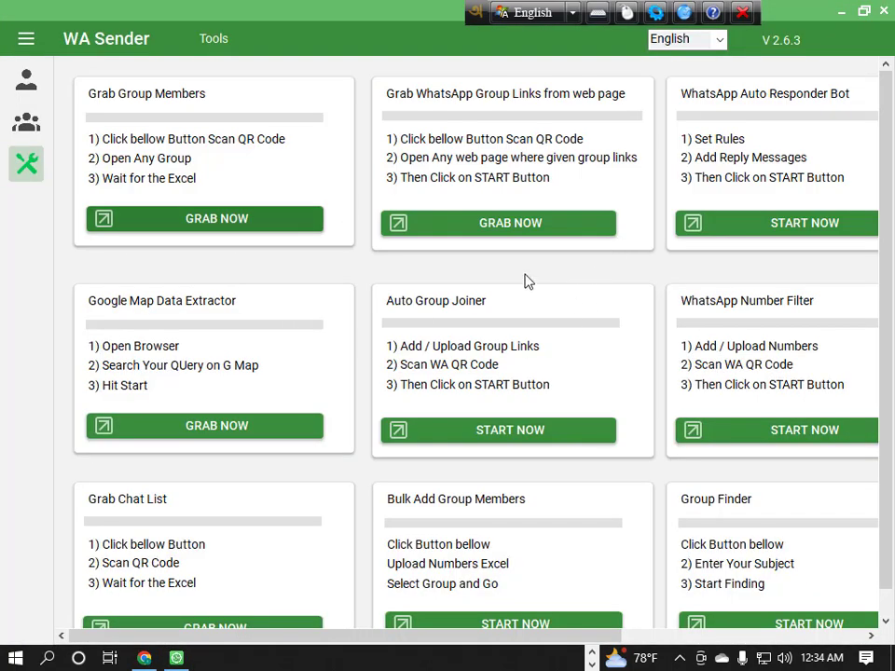
pyautogui.scroll(-1, 816, 320)
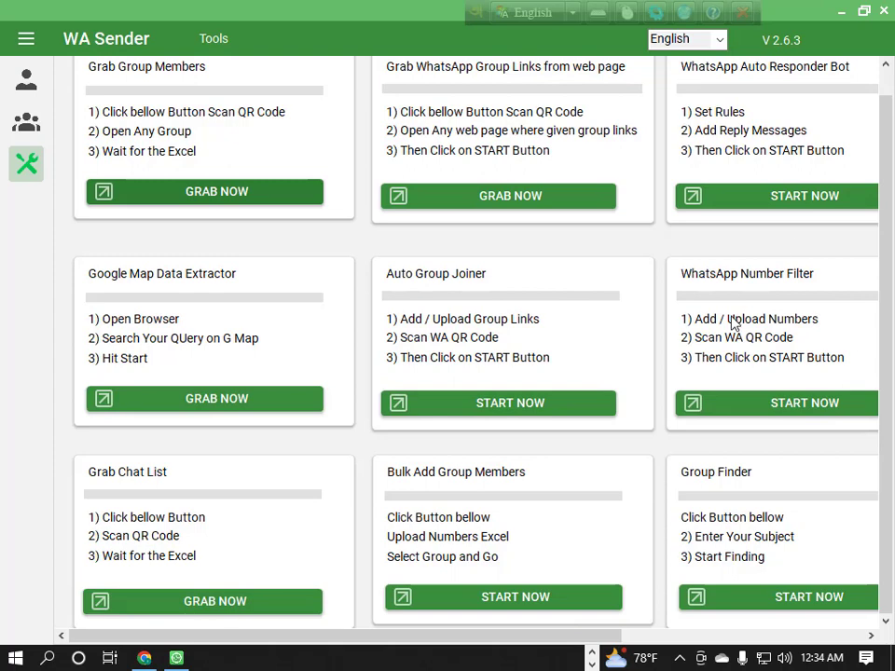
# Look over the available tools and view the Group Sender and Contact Sender pages.
pyautogui.scroll(1, 736, 177)
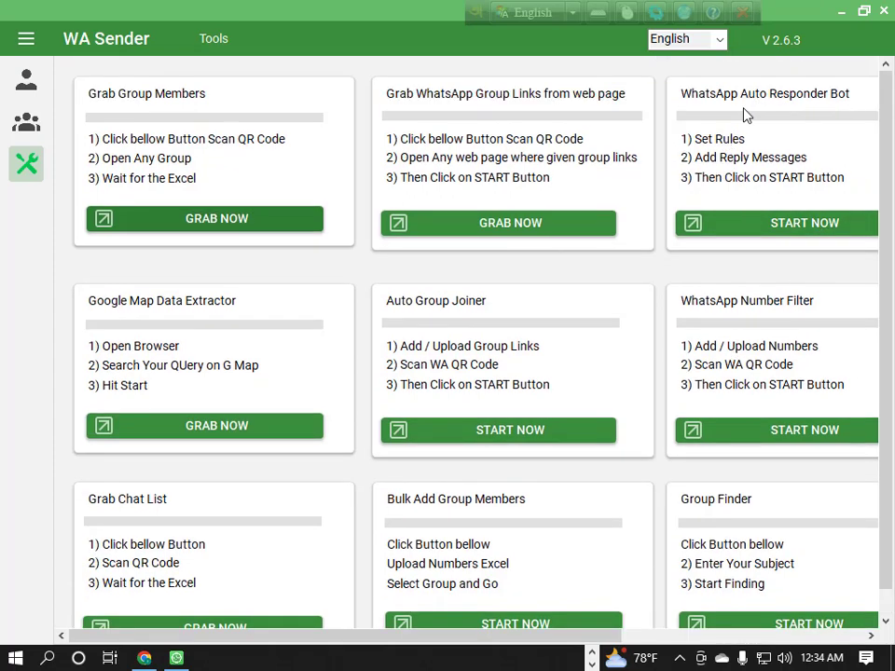
pyautogui.scroll(-1, 243, 190)
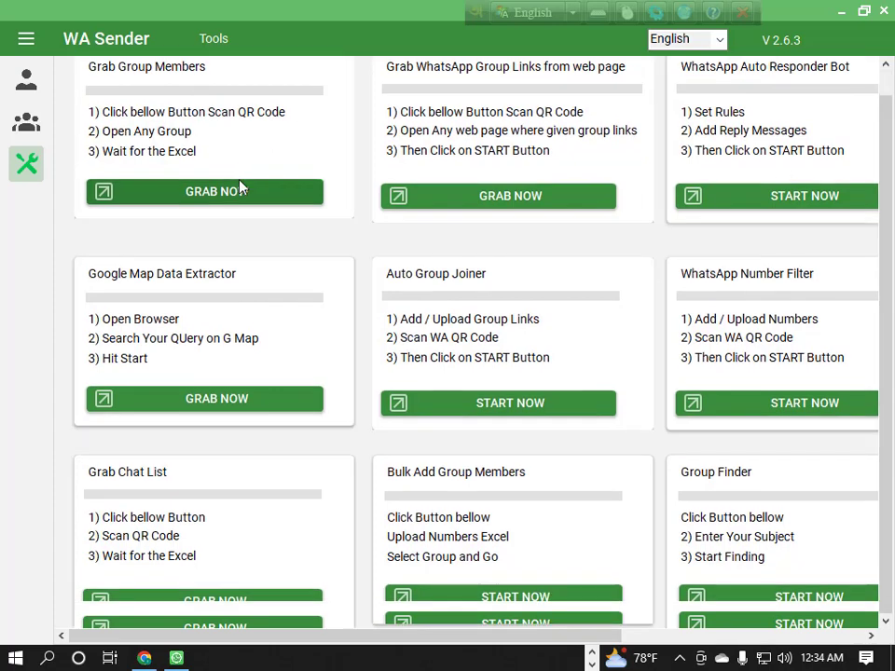
pyautogui.scroll(1, 671, 615)
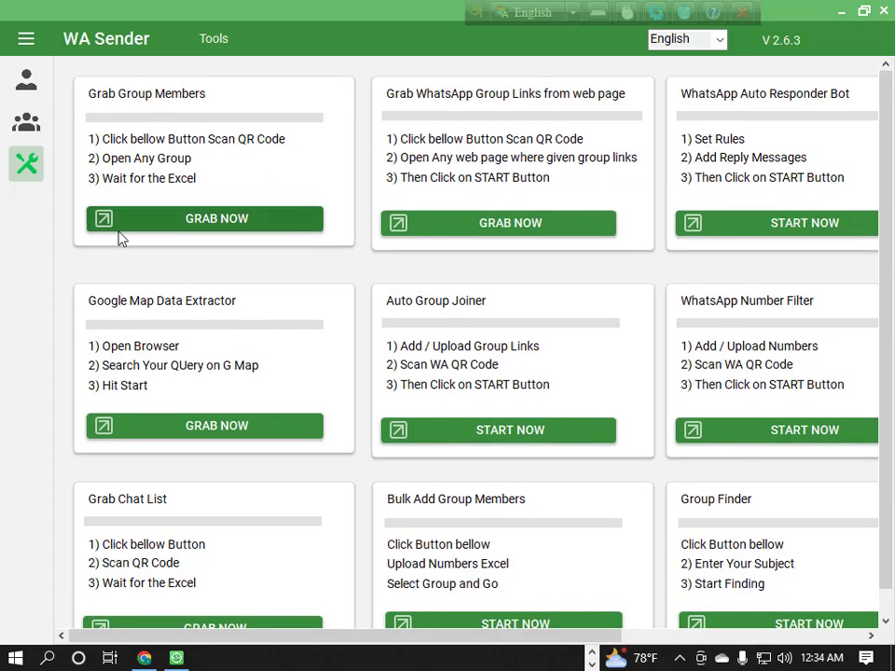
pyautogui.click(33, 132)
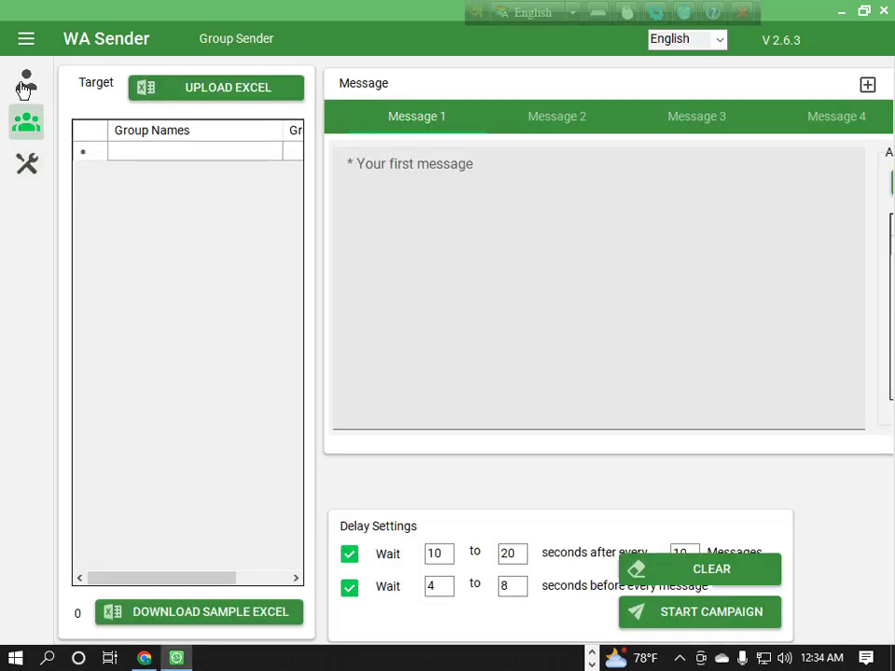
pyautogui.click(24, 87)
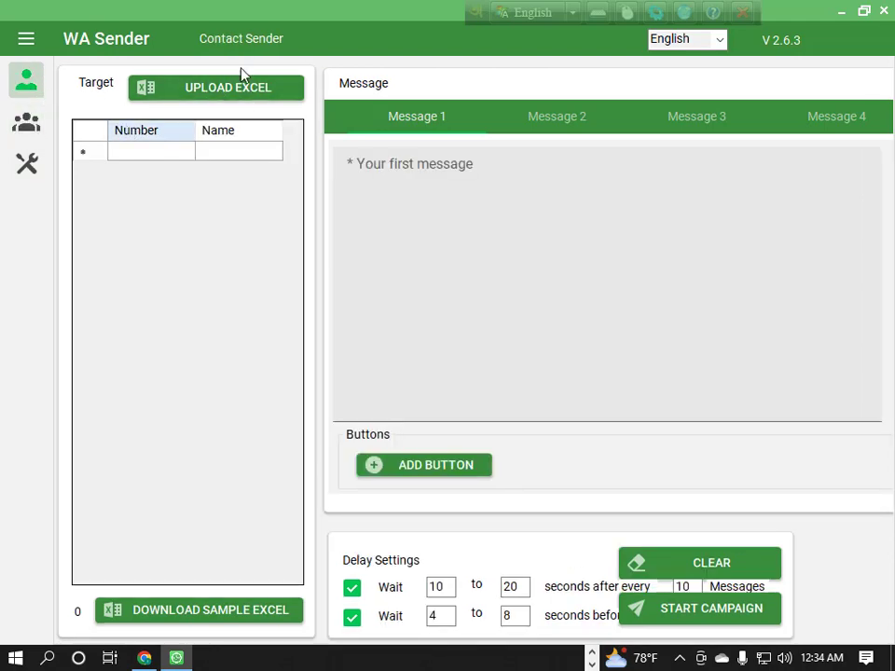
# Return to the tools collection, open Grab Group Members and initiate its WhatsApp session.
pyautogui.click(25, 163)
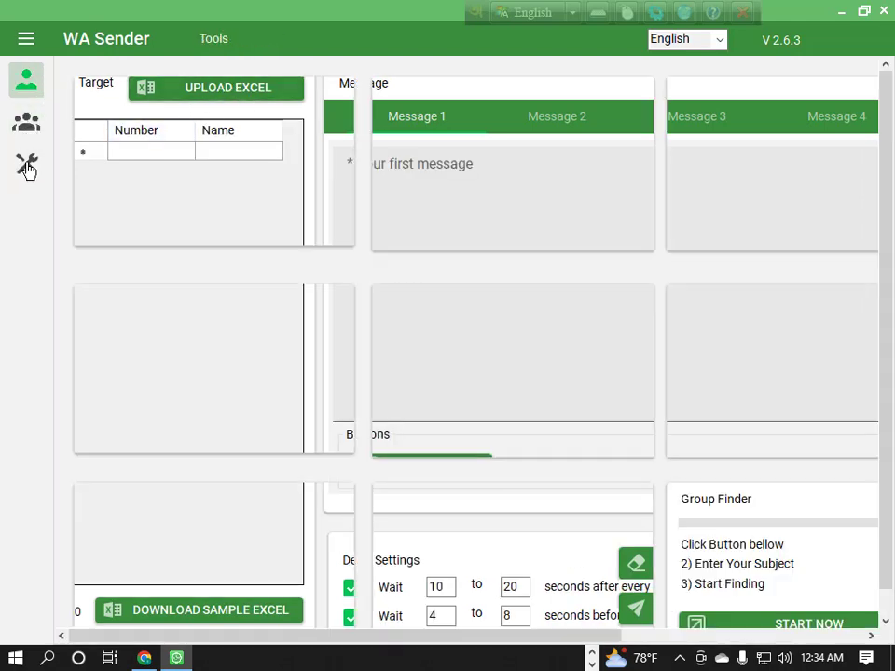
pyautogui.click(235, 220)
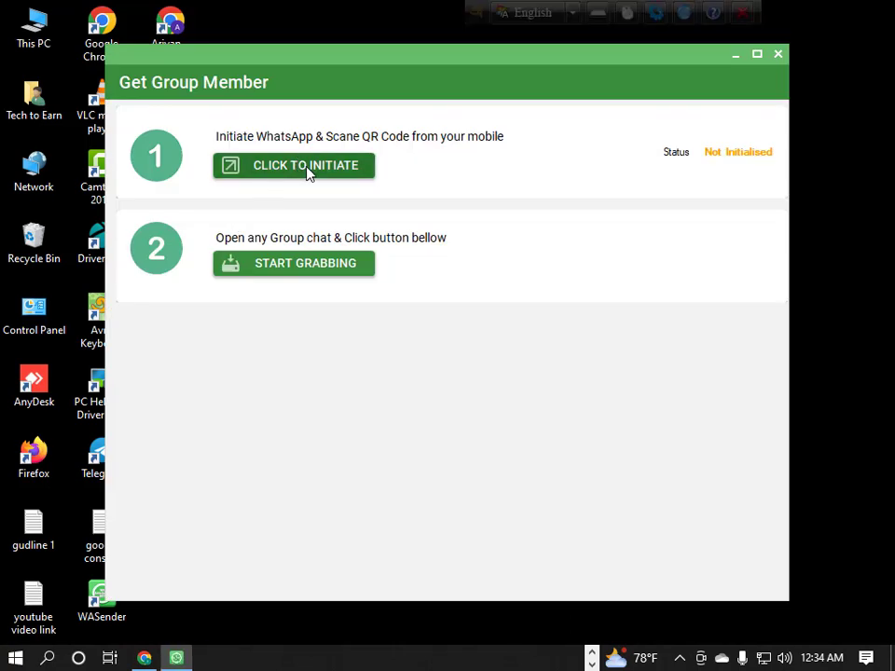
pyautogui.click(308, 169)
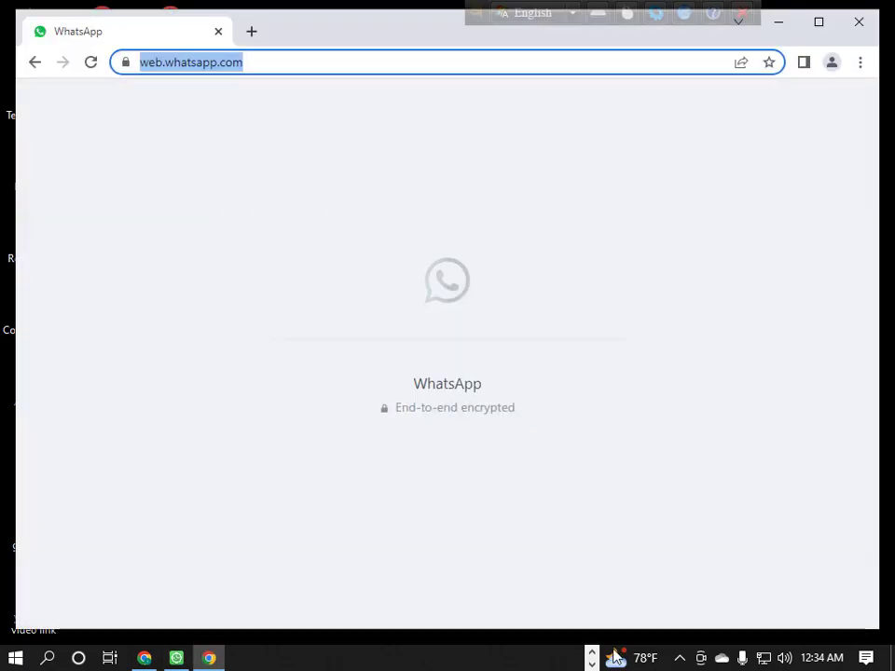
# Switch to the WhatsApp Beta desktop app to view its chat list, and minimize it.
pyautogui.click(592, 659)
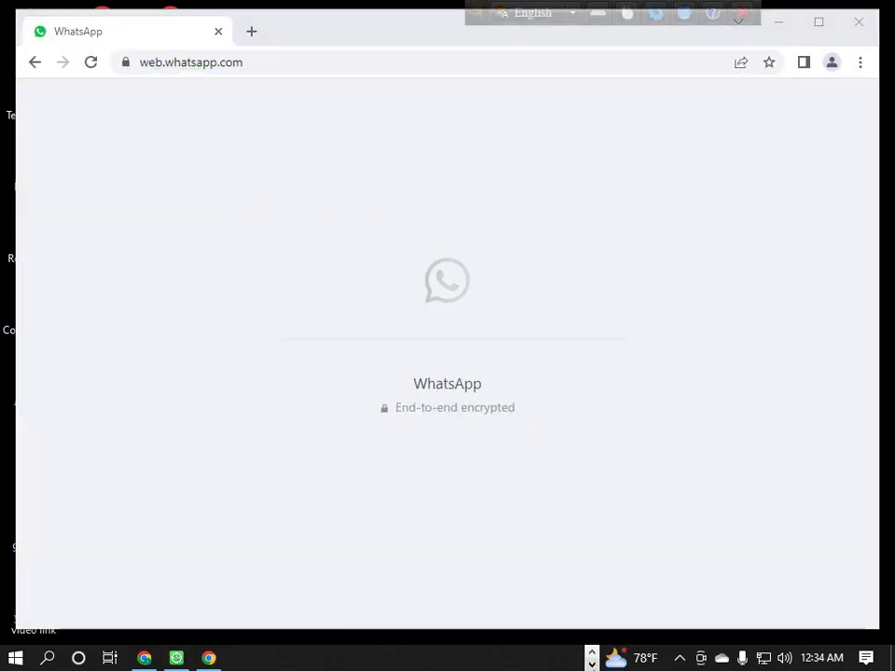
pyautogui.click(593, 659)
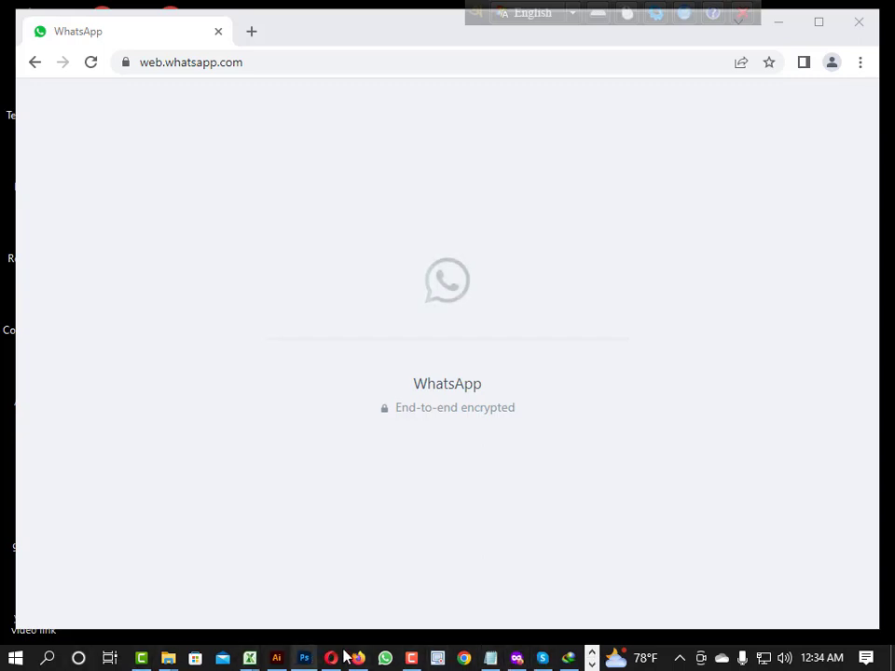
pyautogui.click(384, 658)
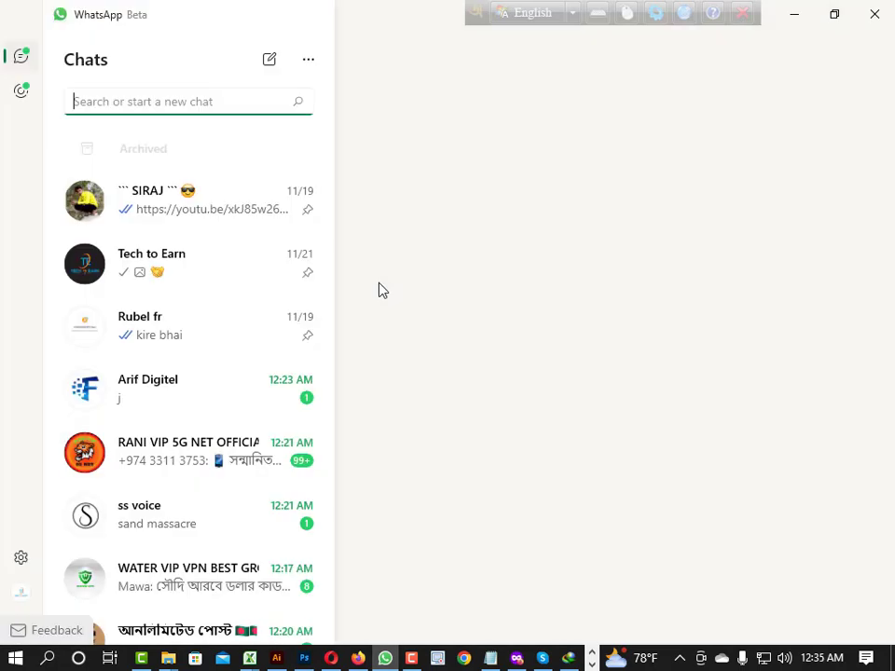
pyautogui.click(790, 18)
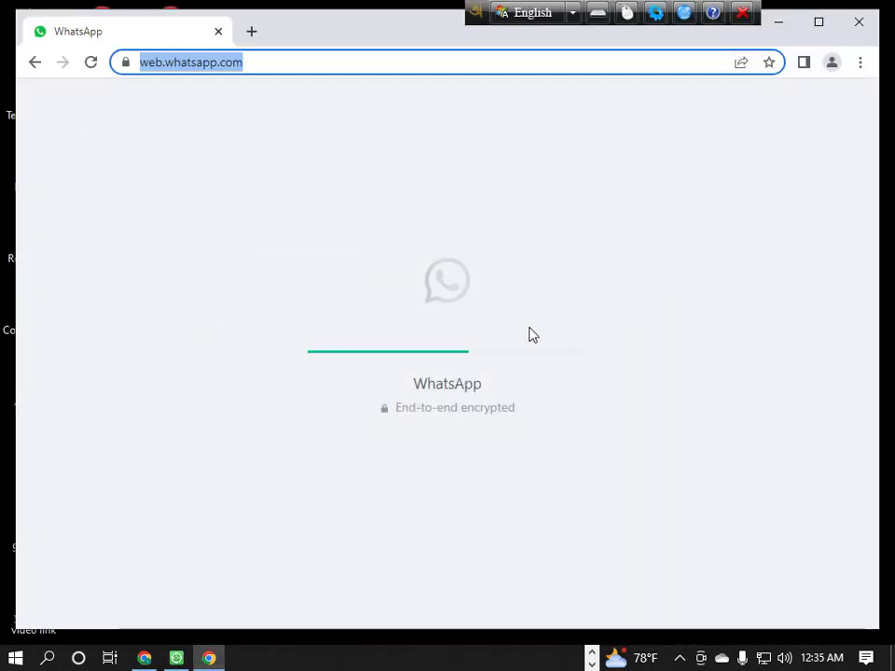
# Check the Get Group Member status, inspect the WhatsApp Web chats and settings in Chrome, and minimize both windows to refresh the desktop.
pyautogui.click(779, 21)
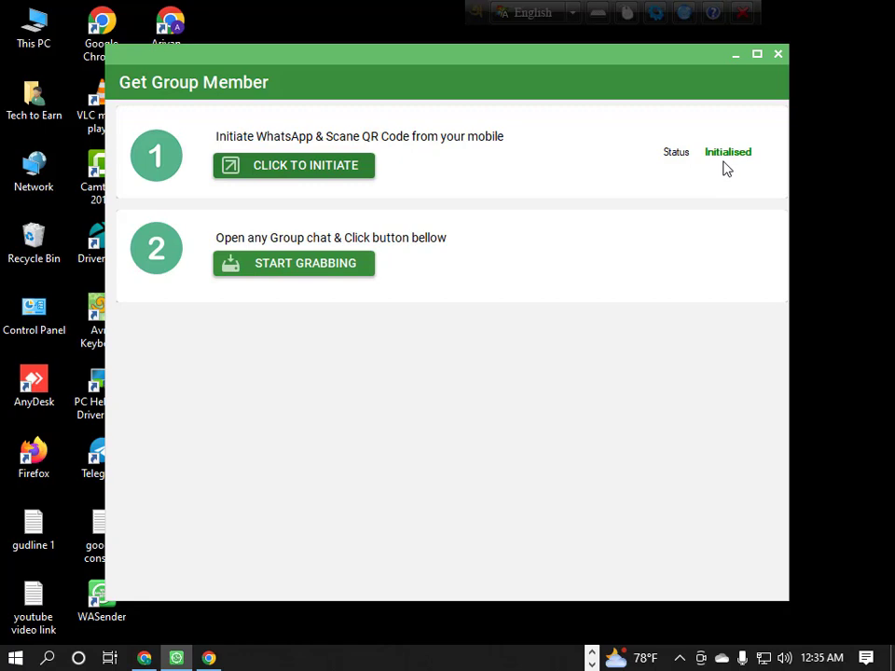
pyautogui.click(735, 57)
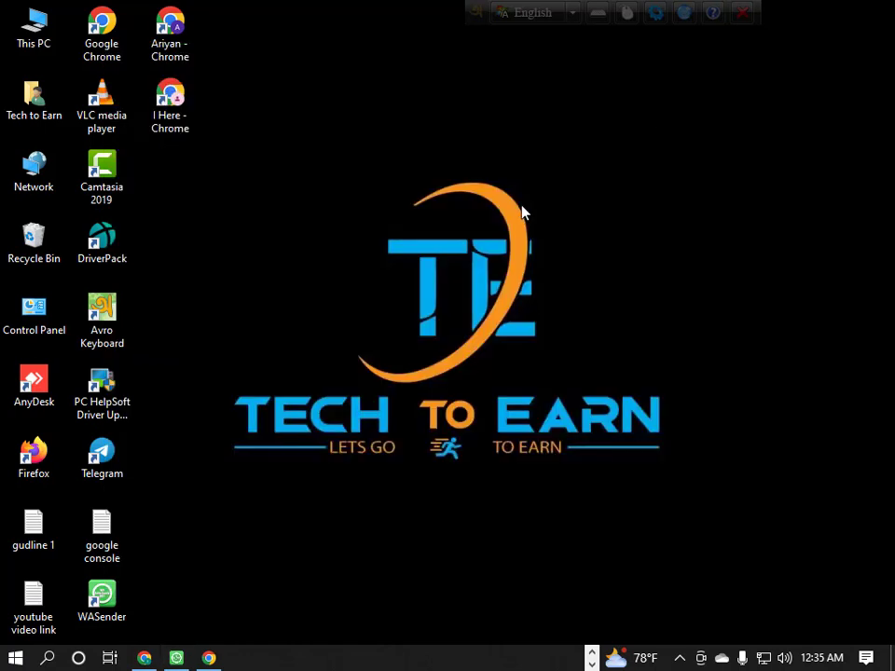
pyautogui.click(209, 658)
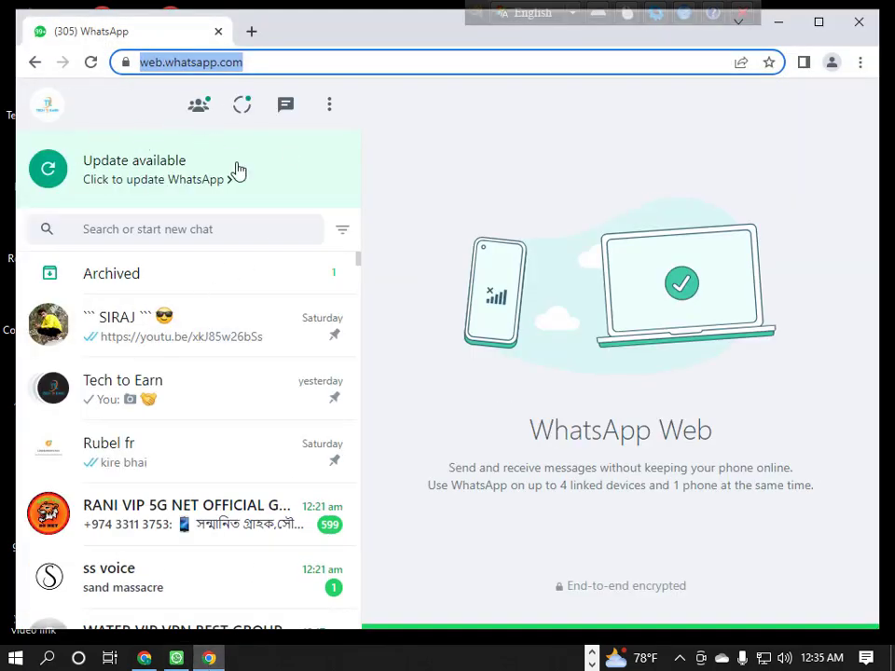
pyautogui.click(326, 109)
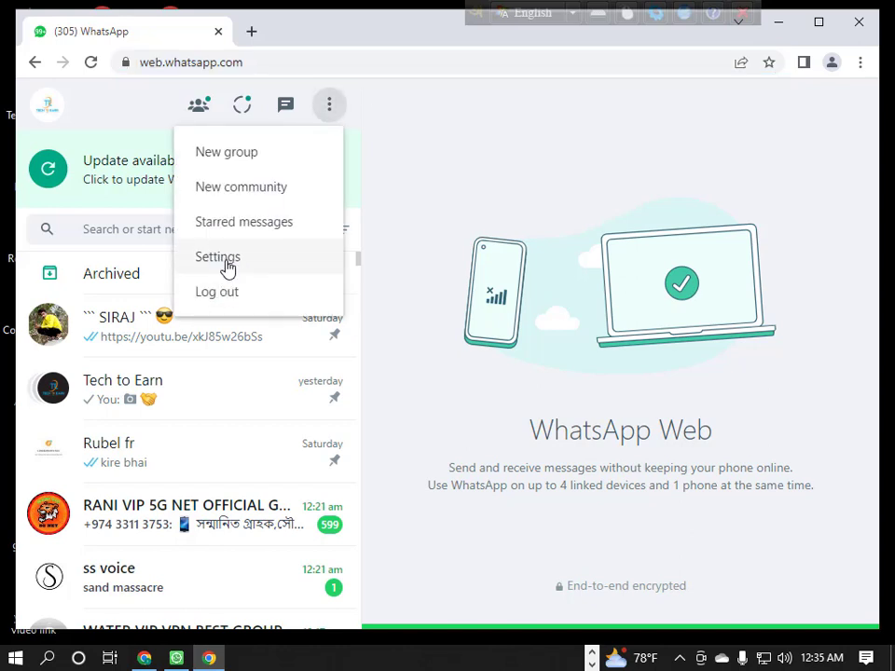
pyautogui.click(228, 266)
pyautogui.scroll(-2, 168, 352)
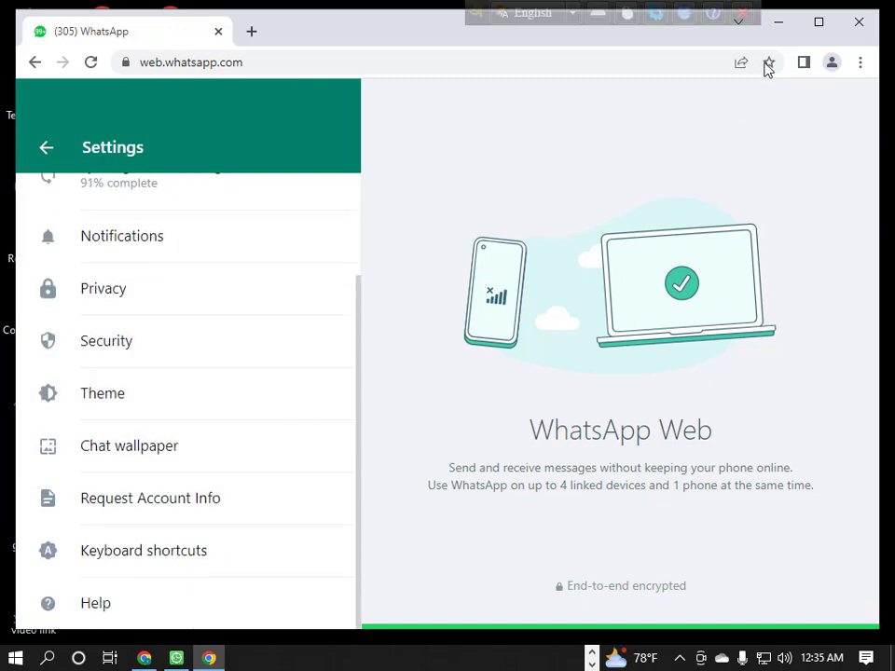
pyautogui.click(780, 20)
pyautogui.rightClick(414, 211)
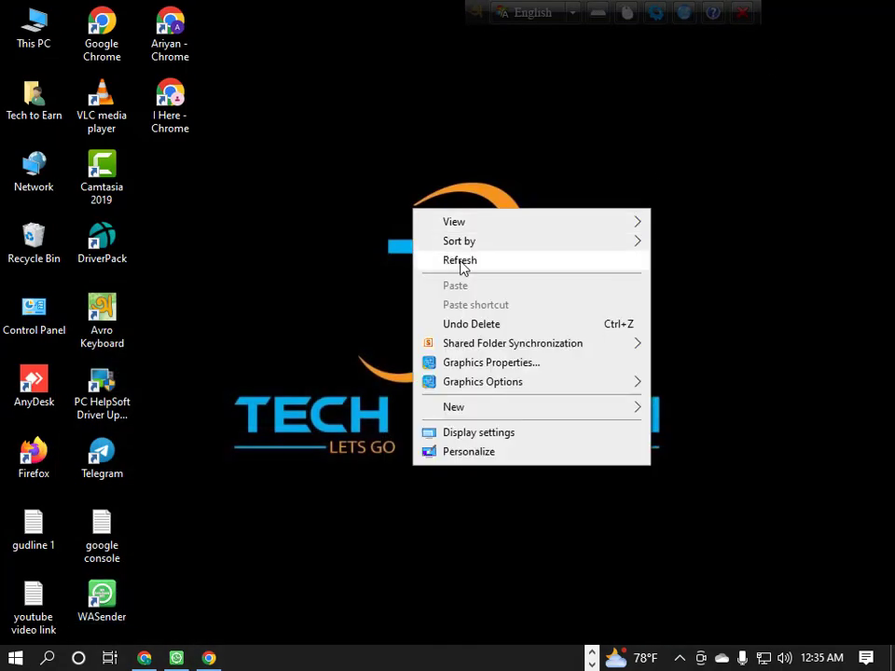
pyautogui.click(460, 261)
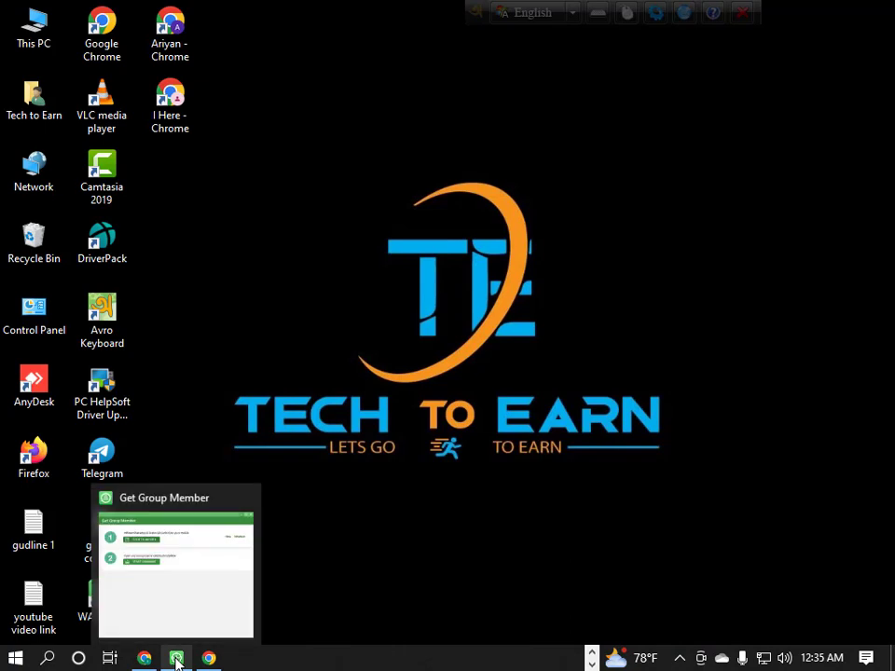
# Restore the Get Group Member window and start grabbing, closing the Grab All Groups list once and reloading it.
pyautogui.click(177, 660)
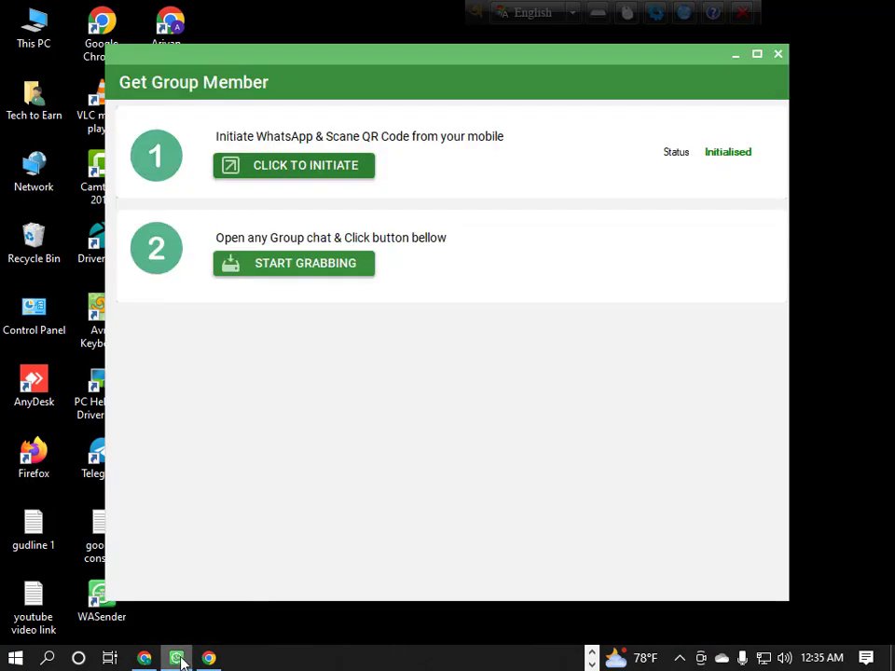
pyautogui.click(296, 267)
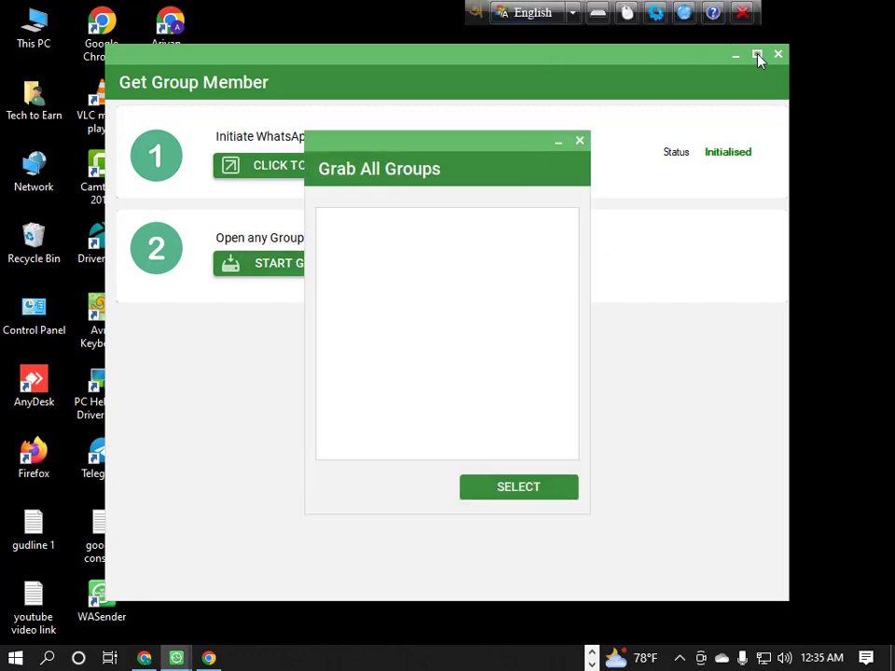
pyautogui.click(579, 142)
pyautogui.click(254, 271)
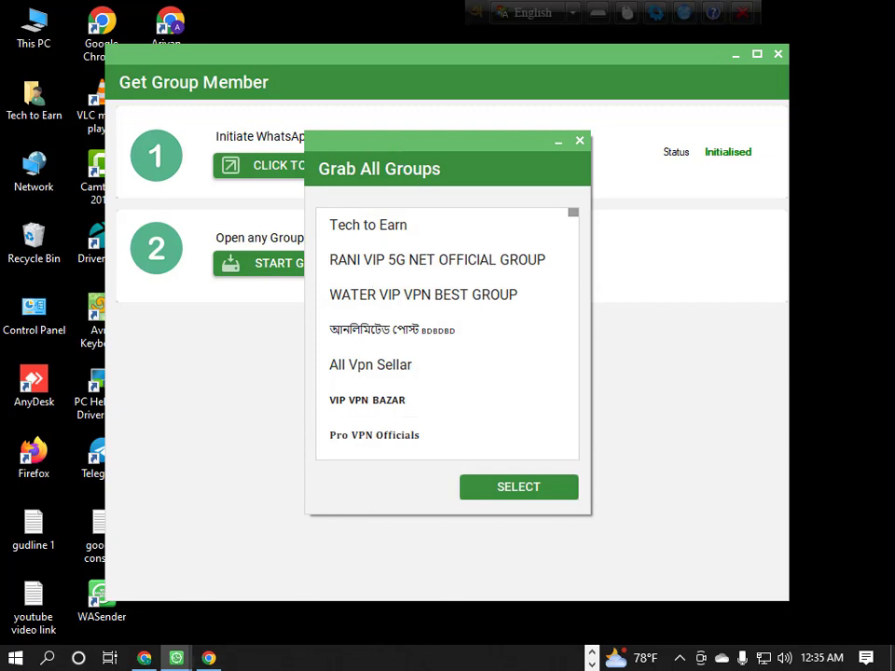
# Close the running Skype and Internet Download Manager windows.
pyautogui.click(599, 656)
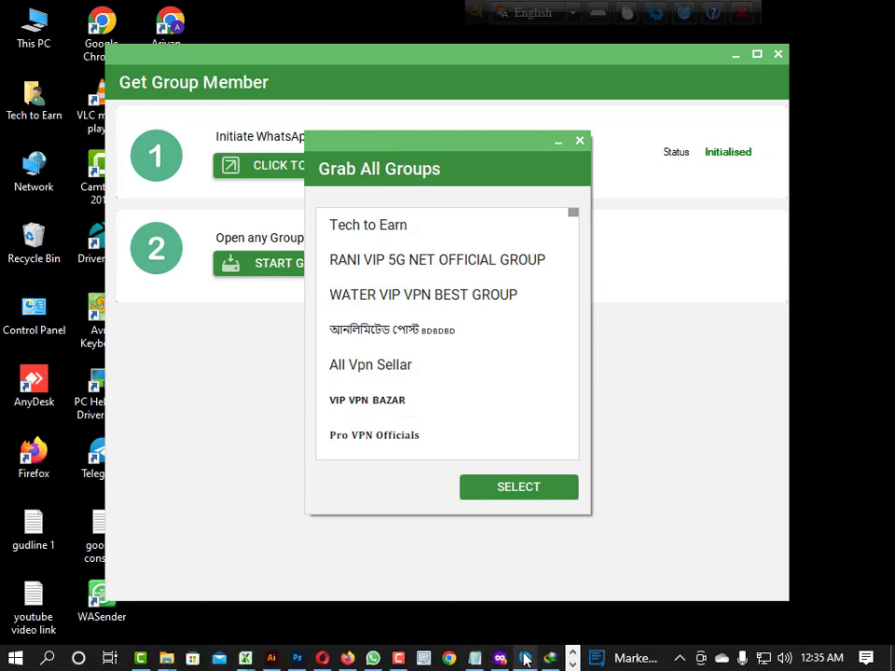
pyautogui.rightClick(525, 659)
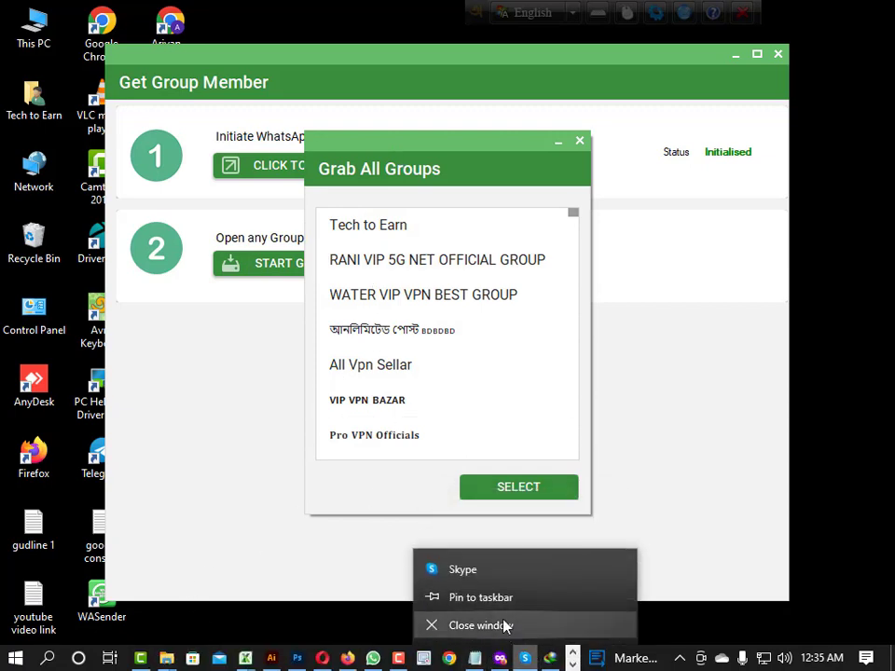
pyautogui.click(505, 626)
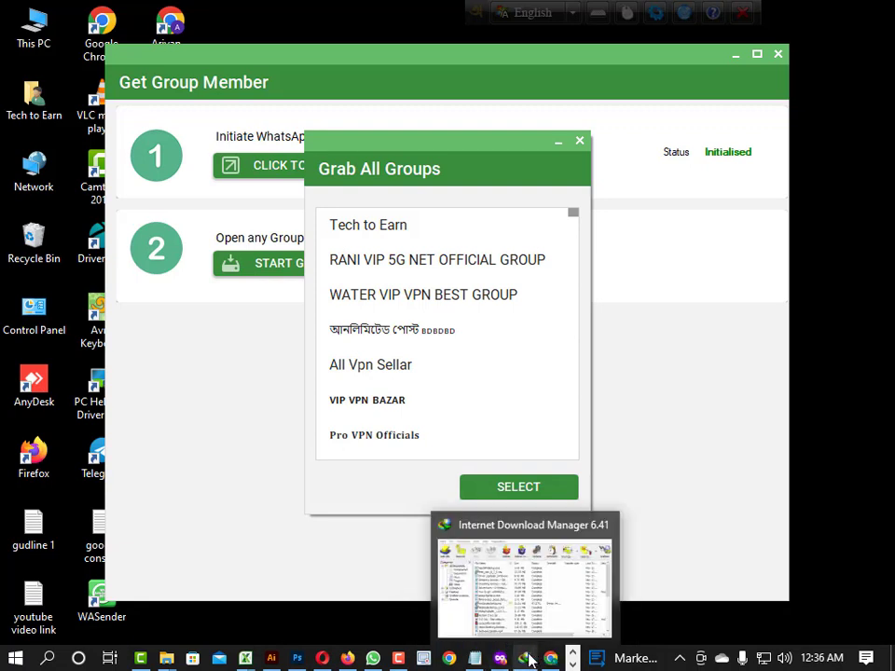
pyautogui.rightClick(527, 658)
pyautogui.click(494, 625)
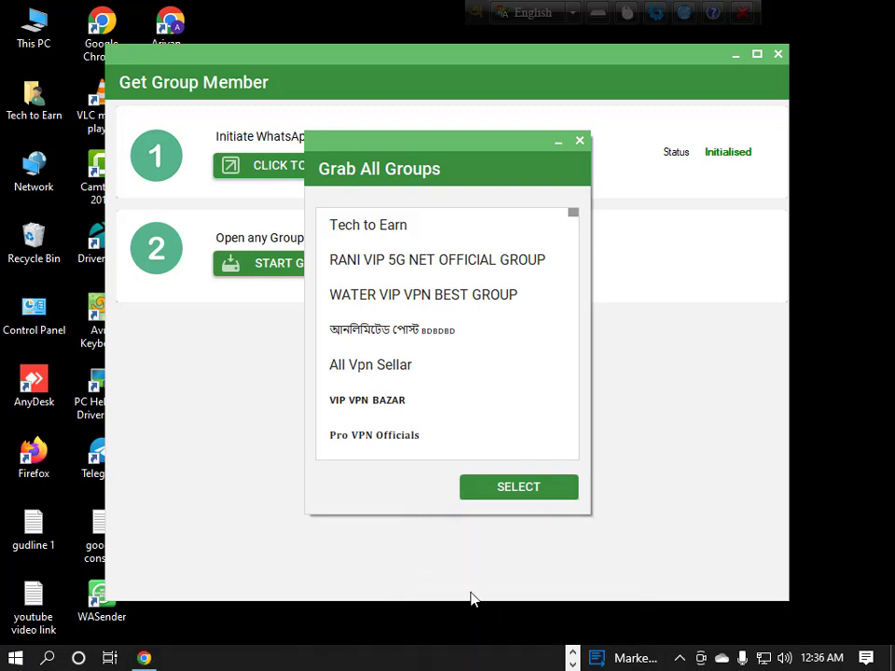
# Quit Photoshop without saving the changes to P2PET21.psd and 1.psd.
pyautogui.click(575, 652)
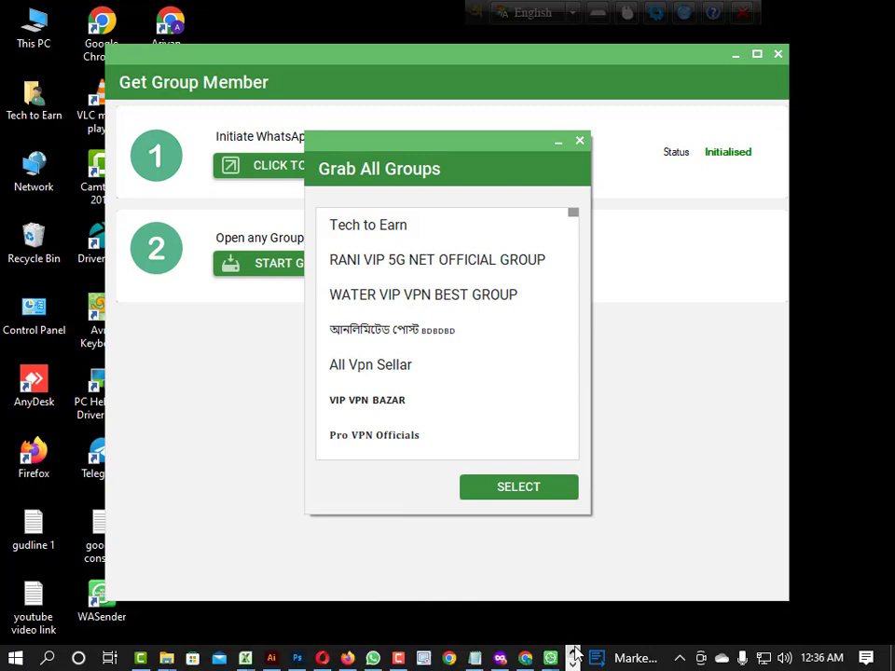
pyautogui.rightClick(299, 658)
pyautogui.click(275, 627)
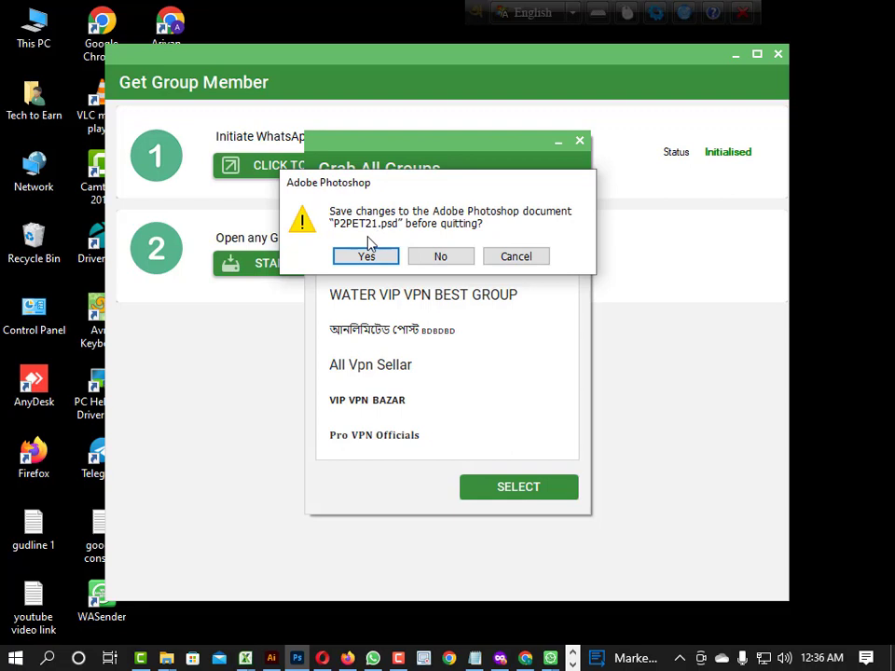
pyautogui.click(441, 256)
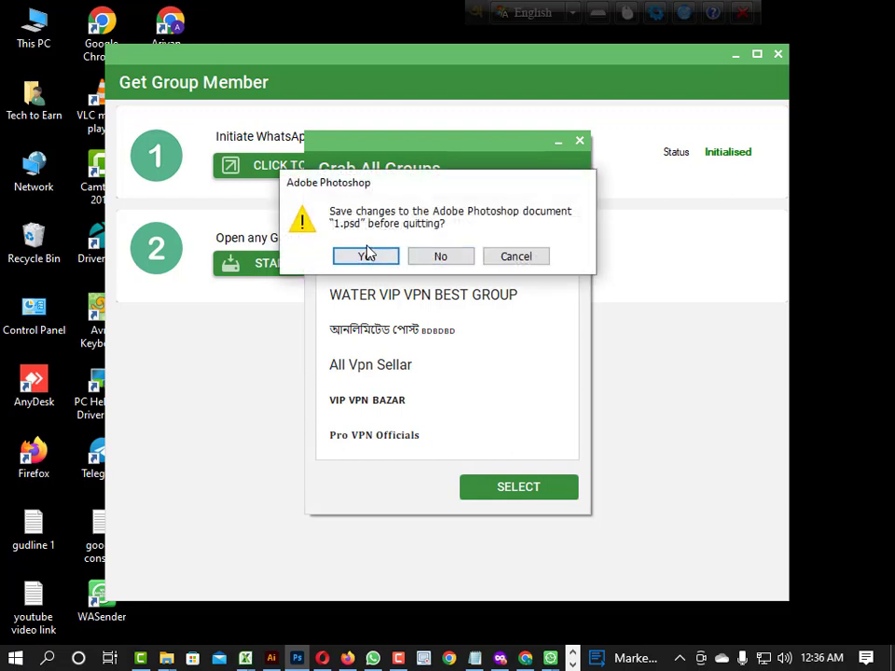
pyautogui.click(445, 260)
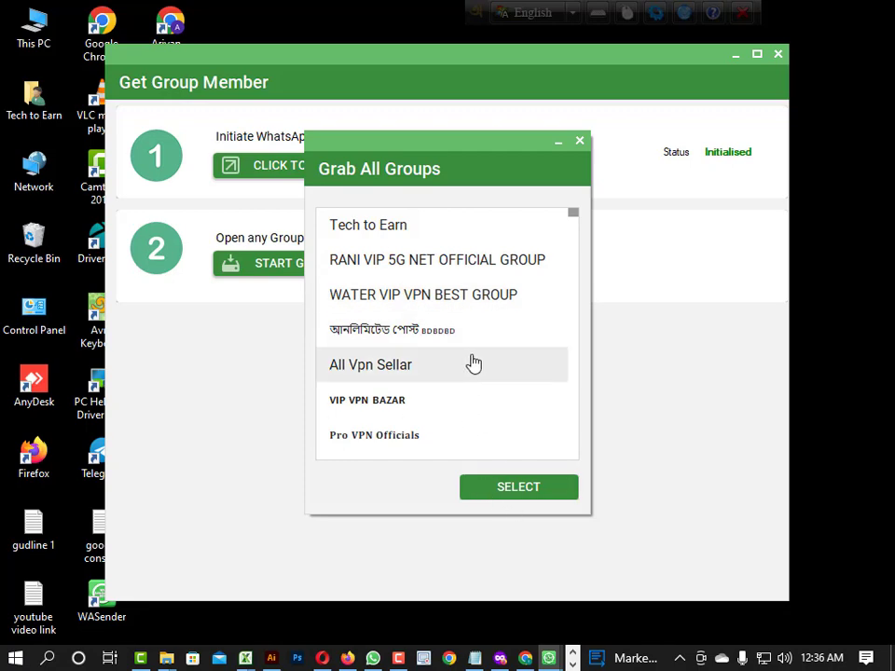
# Switch to the WhatsApp Beta desktop app and look through its chat list for the joined groups.
pyautogui.click(373, 659)
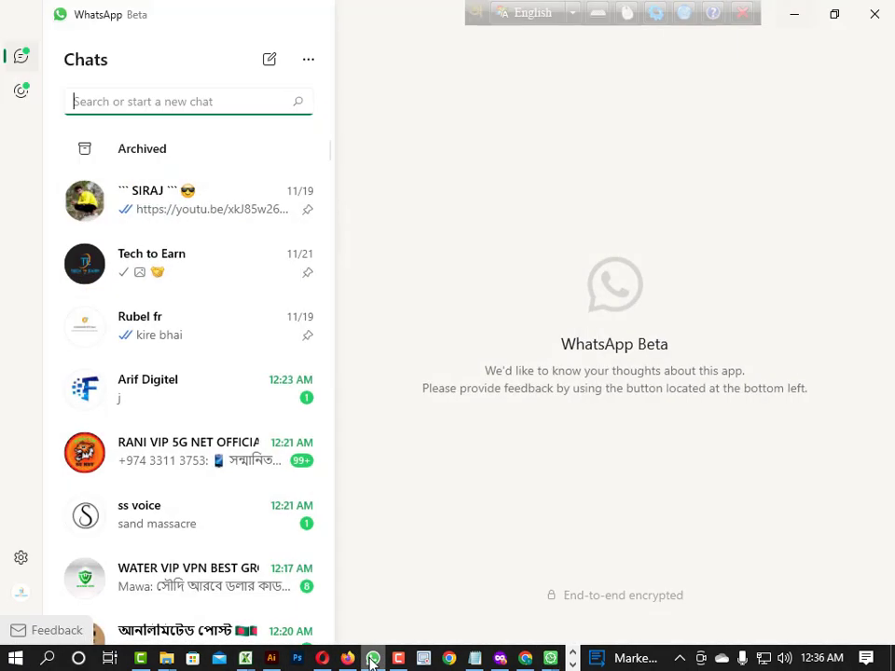
pyautogui.scroll(-3, 226, 317)
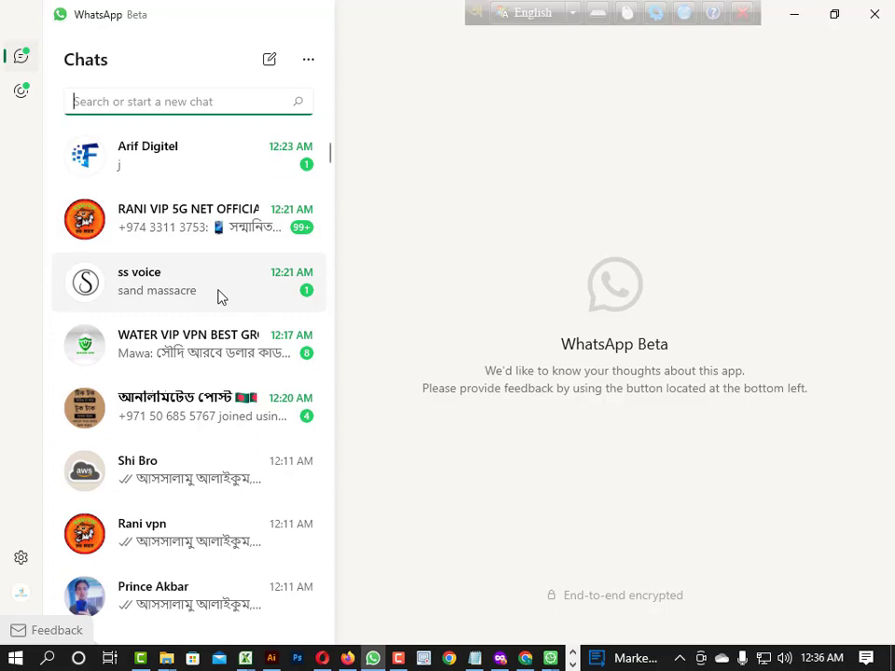
pyautogui.scroll(-5, 217, 508)
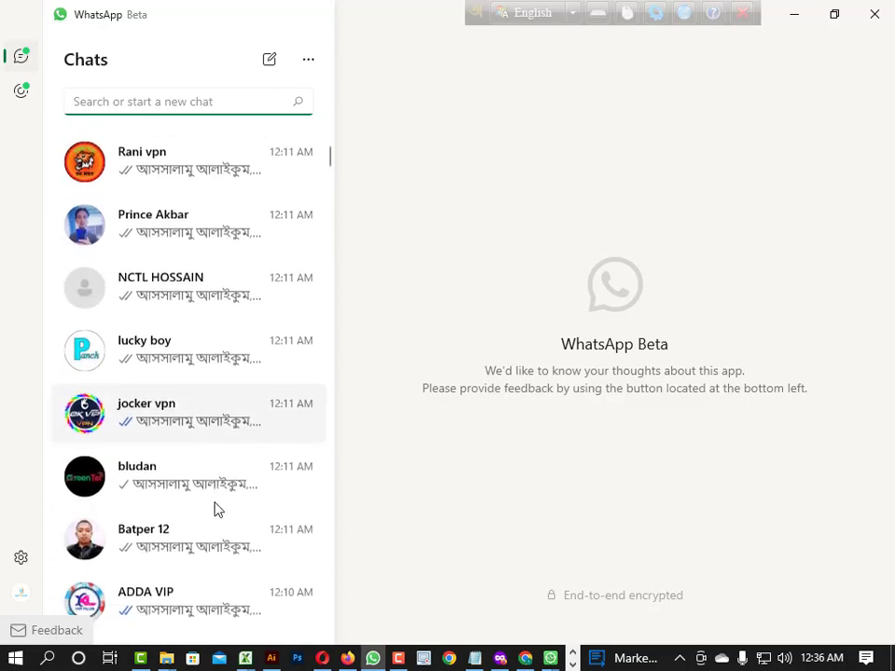
pyautogui.scroll(3, 217, 508)
pyautogui.scroll(-4, 216, 508)
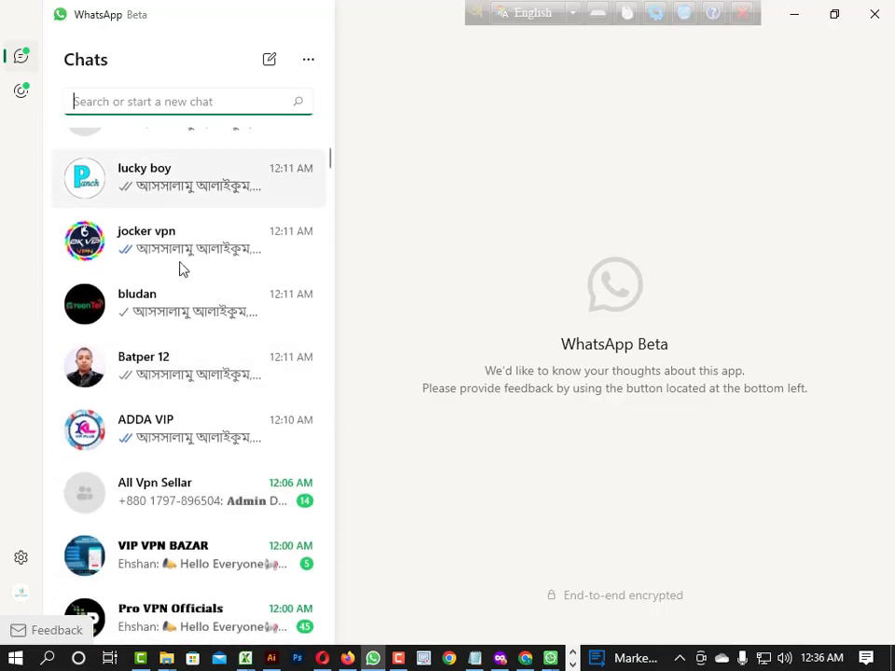
pyautogui.scroll(-3, 195, 293)
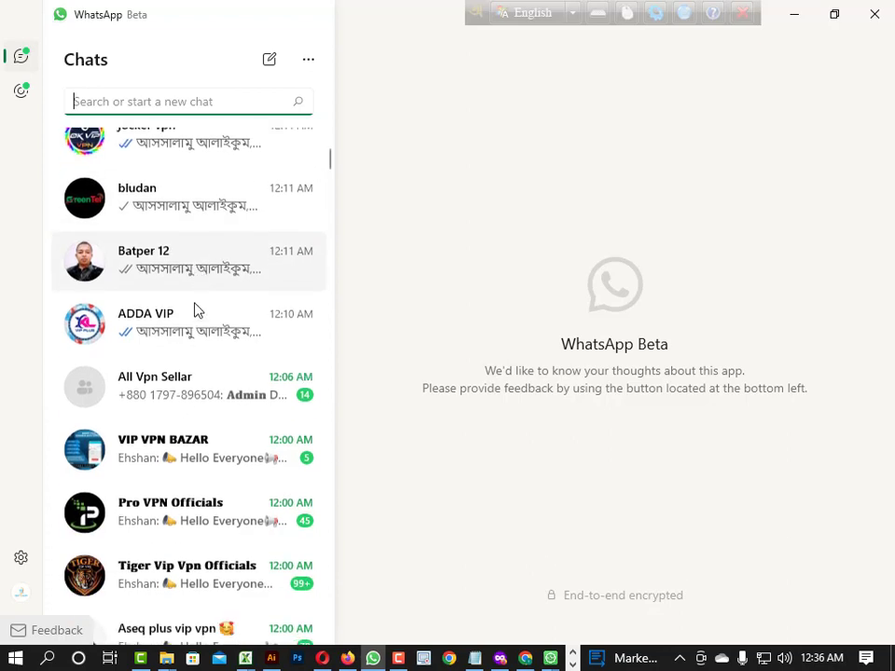
# Find the Unlimited post boost group in the chat list and open its conversation.
pyautogui.scroll(-2, 126, 292)
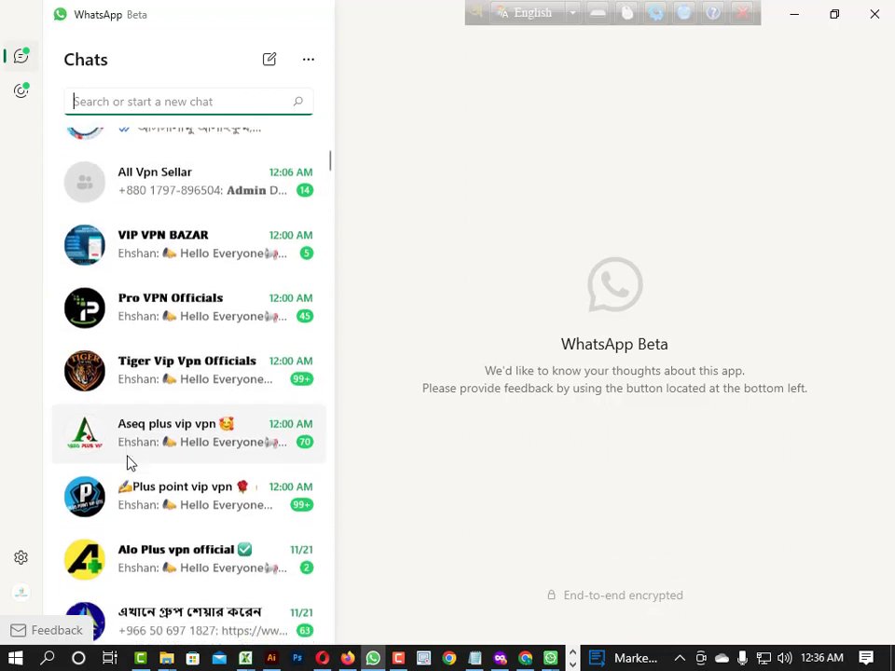
pyautogui.scroll(1, 169, 413)
pyautogui.scroll(-5, 169, 413)
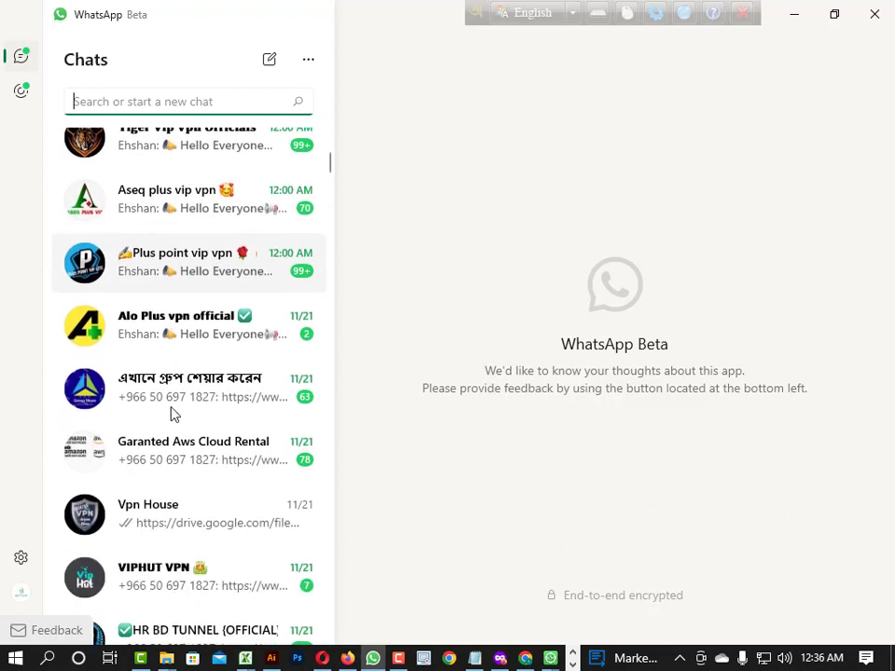
pyautogui.scroll(-5, 200, 415)
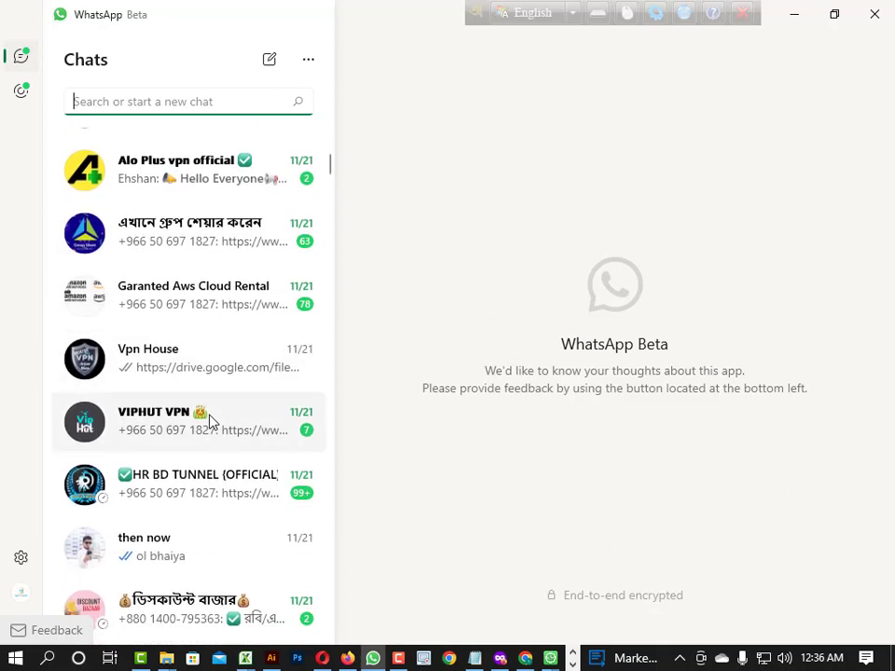
pyautogui.scroll(-9, 212, 426)
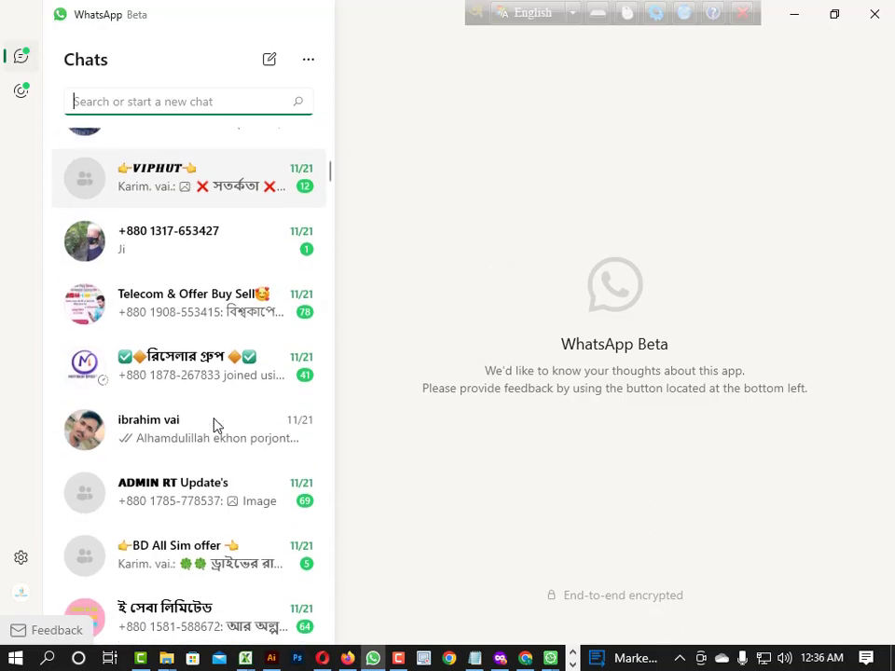
pyautogui.scroll(1, 214, 425)
pyautogui.scroll(4, 216, 410)
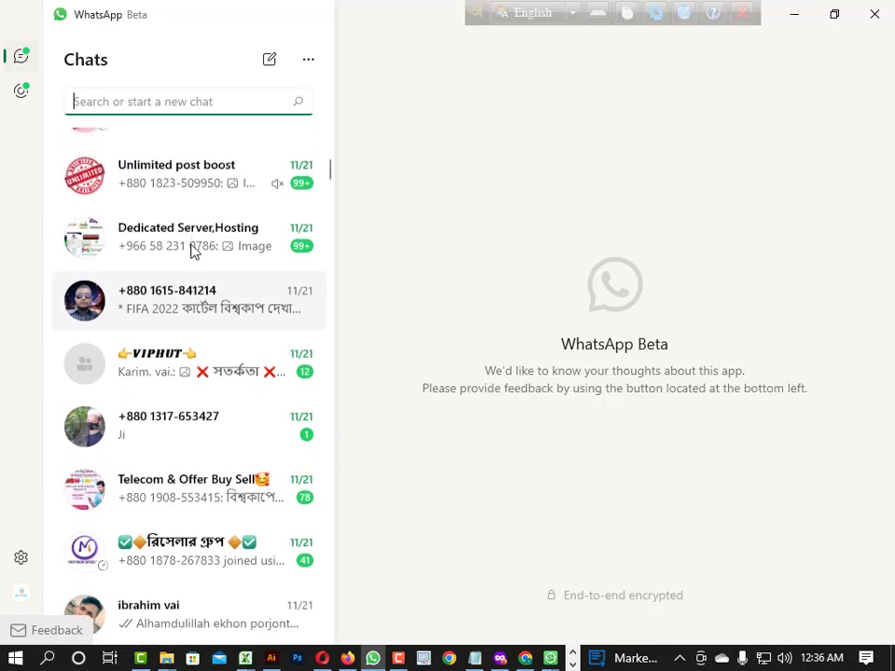
pyautogui.click(209, 293)
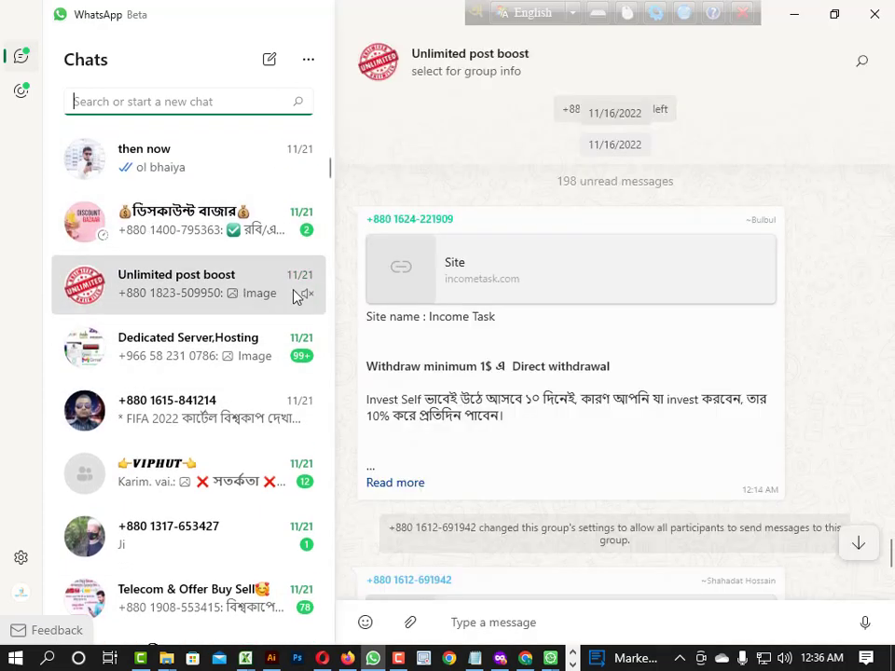
# Look through the Unlimited post boost messages down to the latest one and minimize WhatsApp.
pyautogui.scroll(-3, 591, 291)
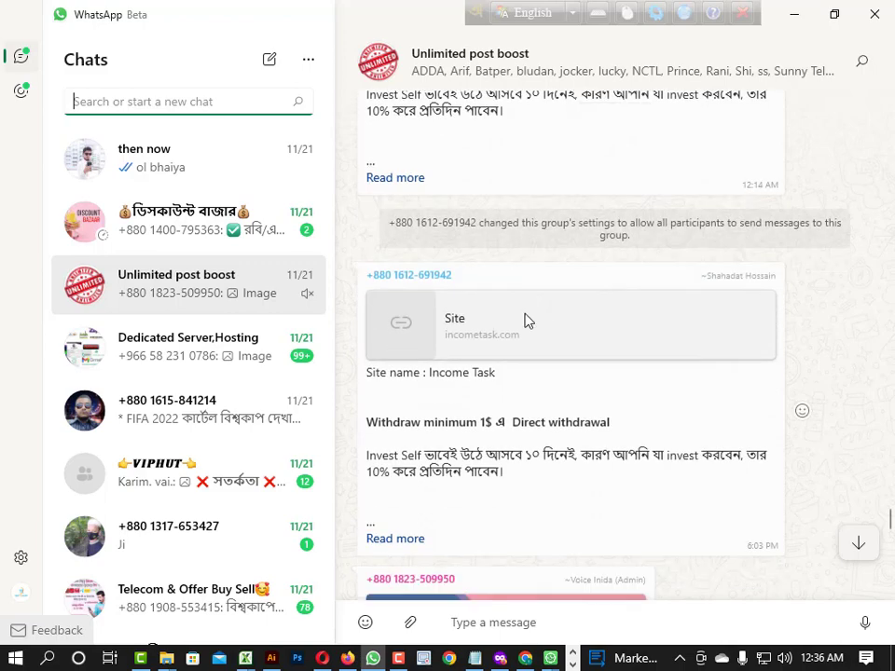
pyautogui.scroll(-5, 533, 313)
pyautogui.scroll(1, 709, 555)
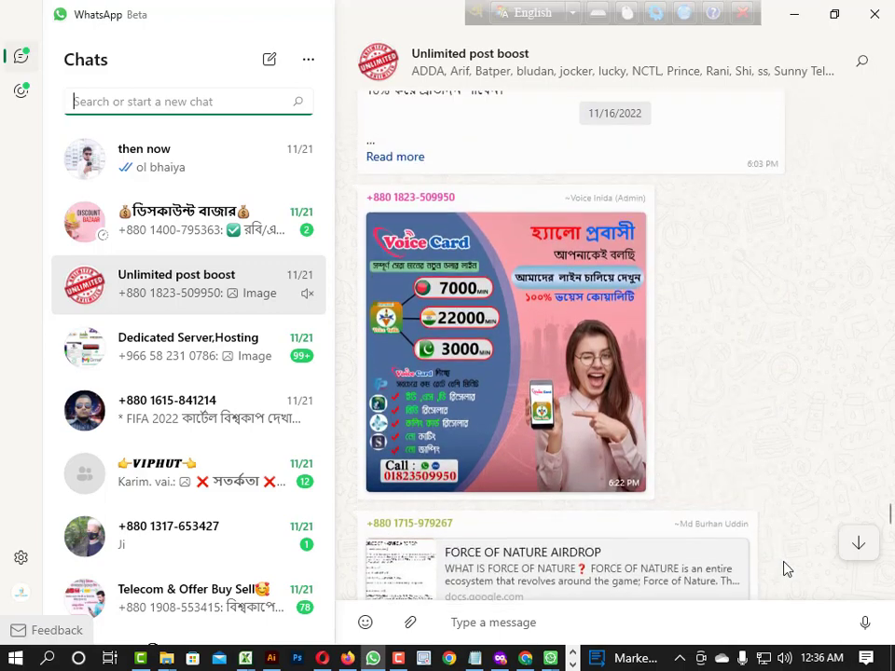
pyautogui.click(856, 546)
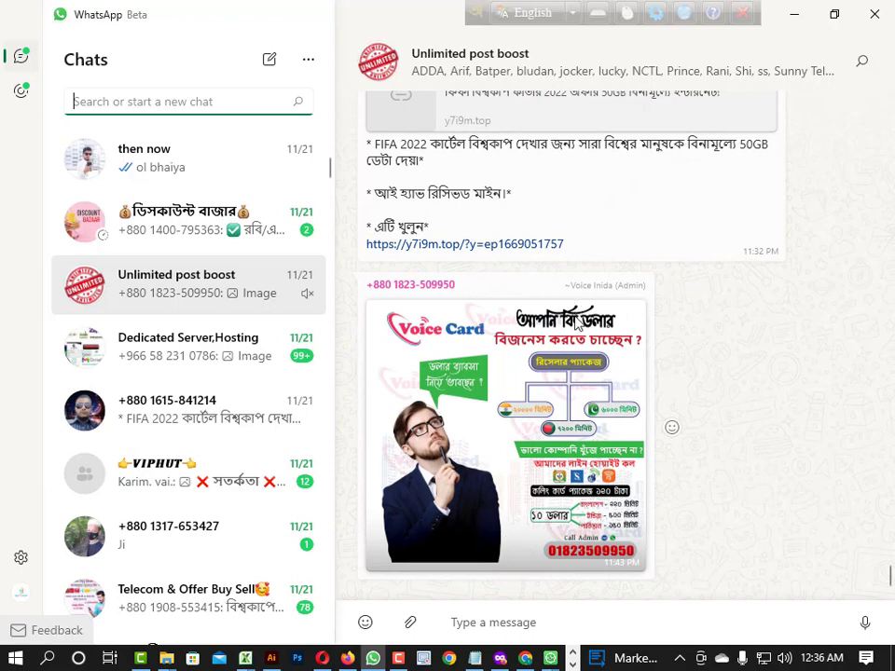
pyautogui.click(792, 13)
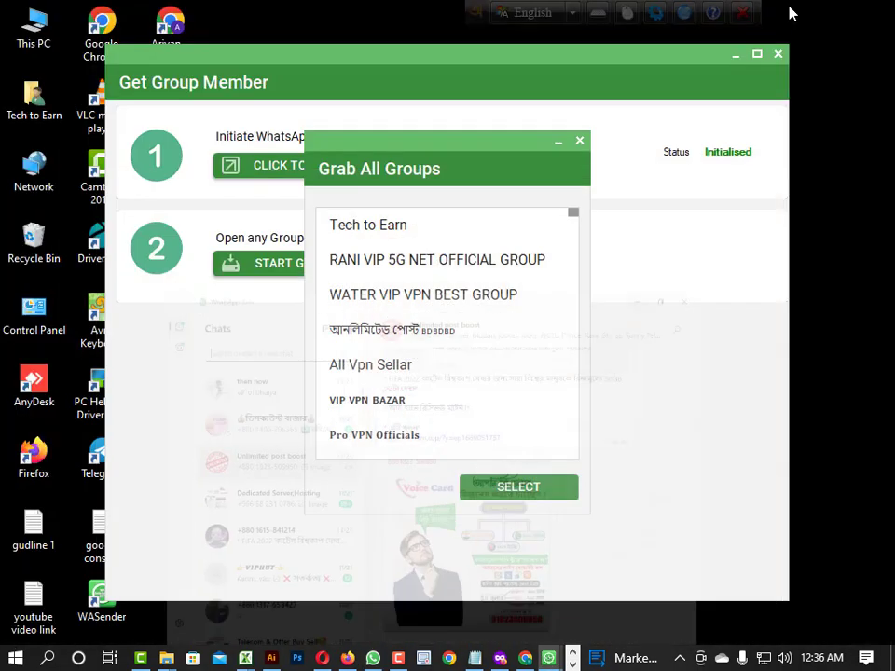
# Choose the Unlimited post boost group in the Grab All Groups list for member extraction.
pyautogui.scroll(-2, 463, 339)
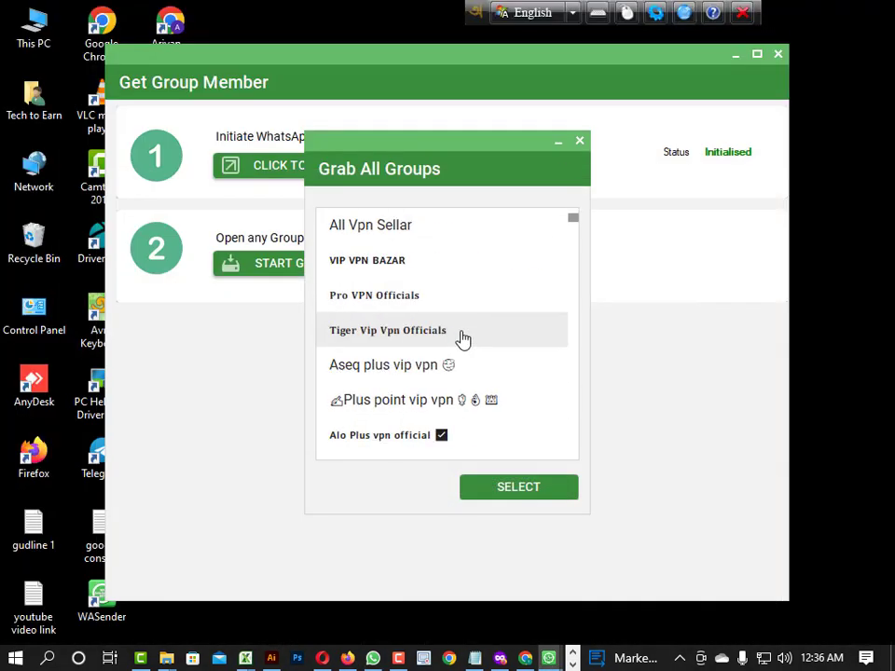
pyautogui.scroll(-1, 463, 336)
pyautogui.scroll(3, 467, 327)
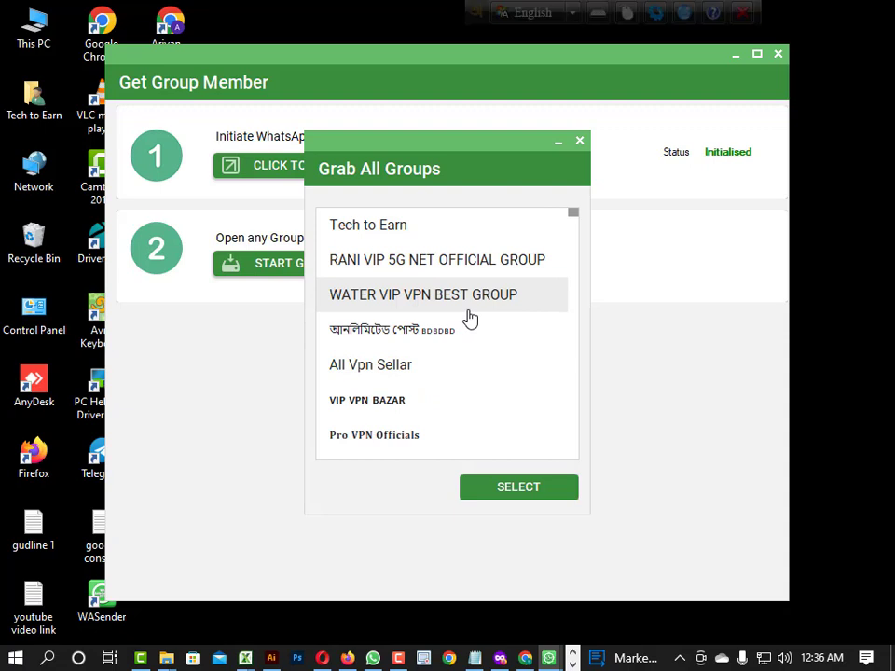
pyautogui.scroll(-2, 471, 312)
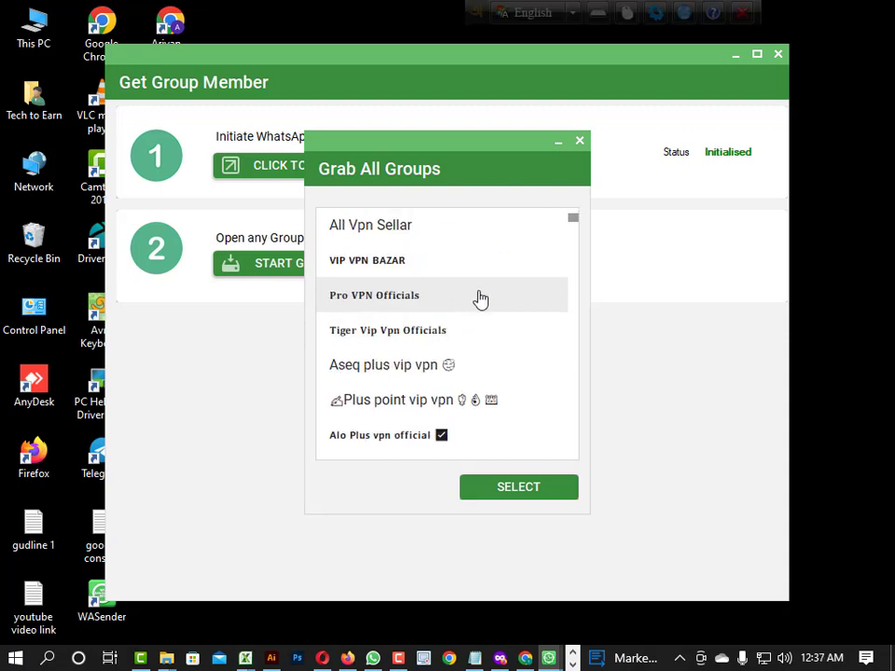
pyautogui.scroll(-3, 475, 308)
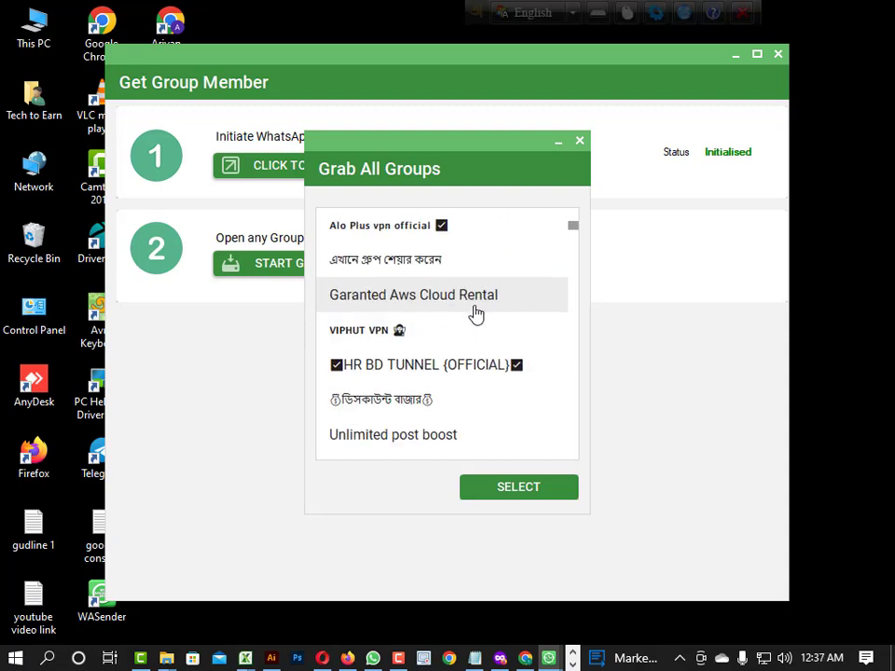
pyautogui.scroll(2, 462, 345)
pyautogui.scroll(3, 449, 395)
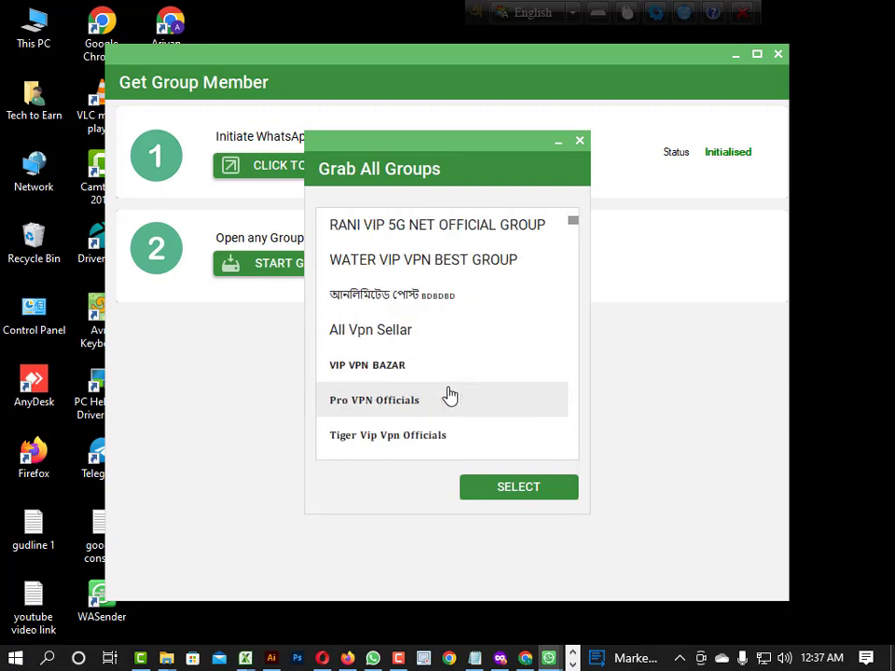
pyautogui.scroll(-5, 450, 396)
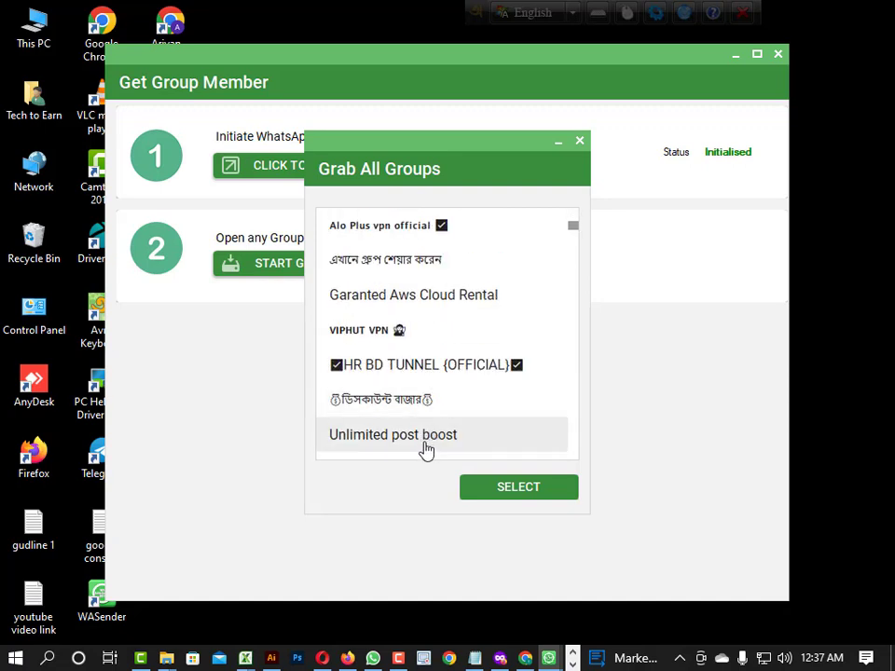
pyautogui.click(437, 445)
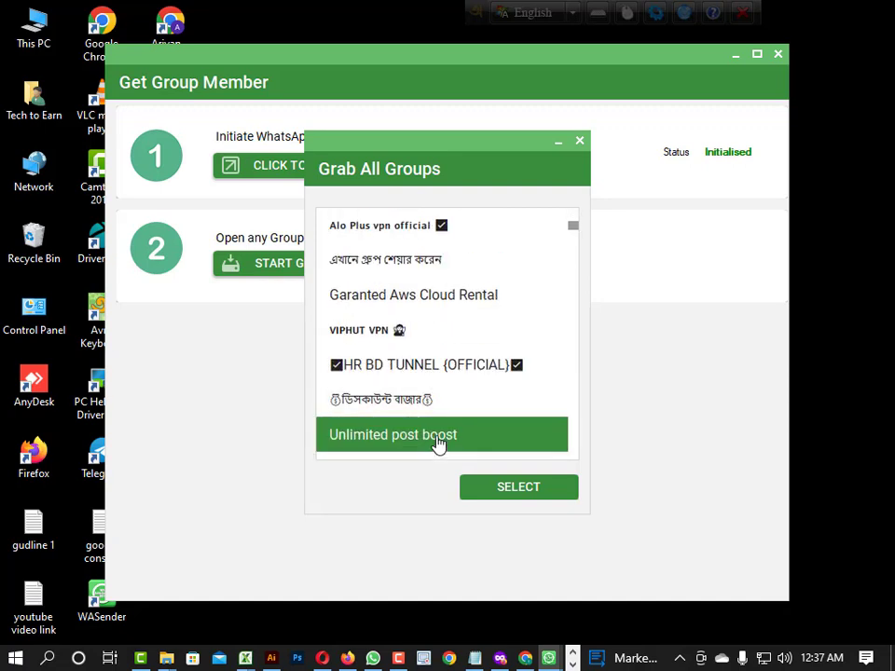
pyautogui.click(522, 498)
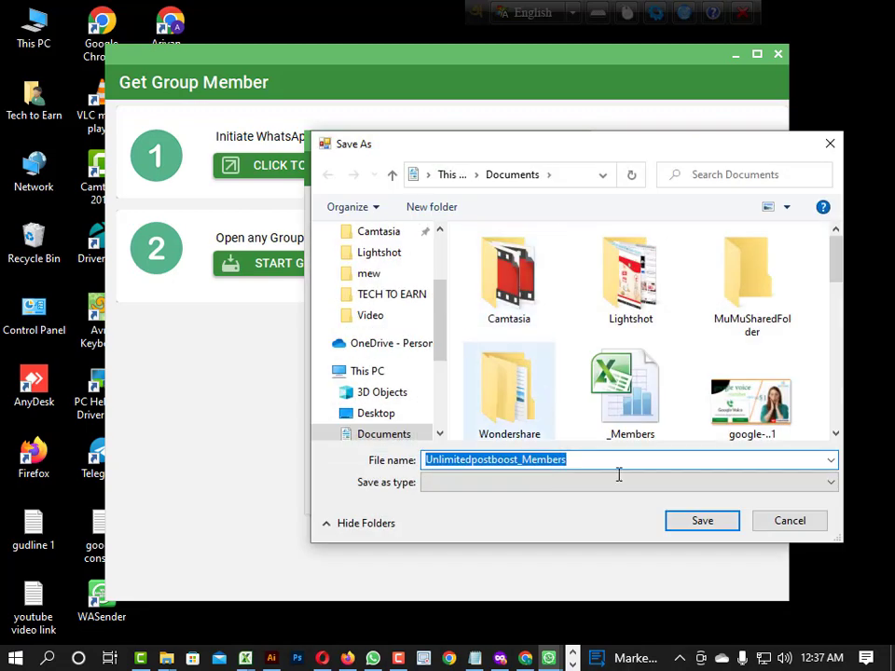
# Try to save the group's members as Unlimitedpostboost_Members in Documents, replacing the existing file.
pyautogui.click(718, 523)
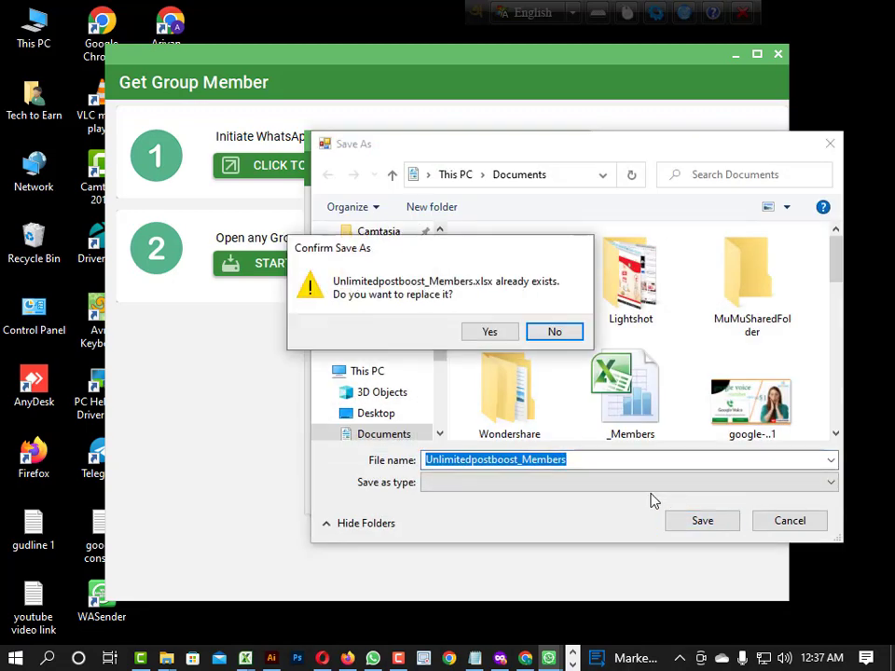
pyautogui.click(491, 333)
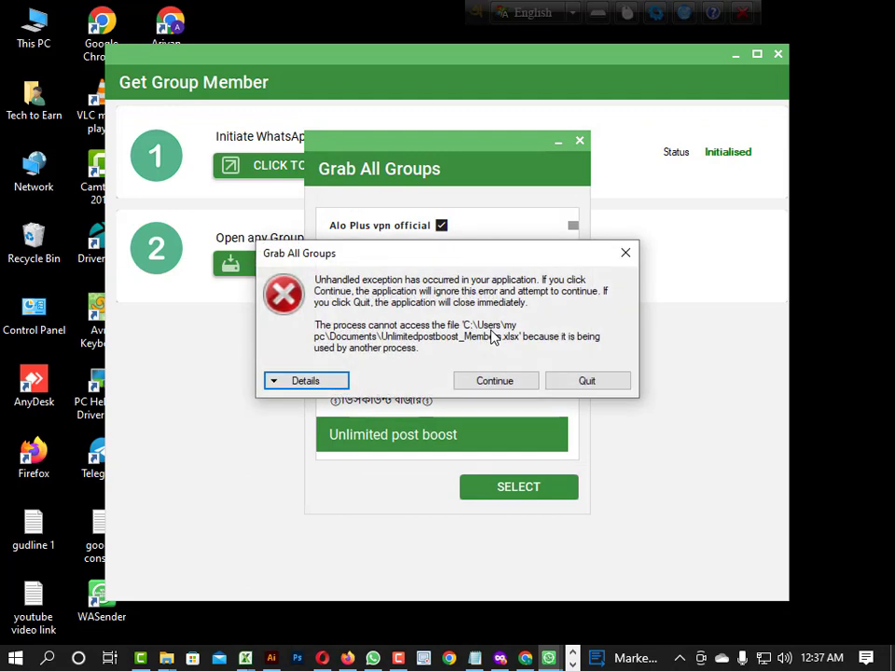
pyautogui.click(494, 382)
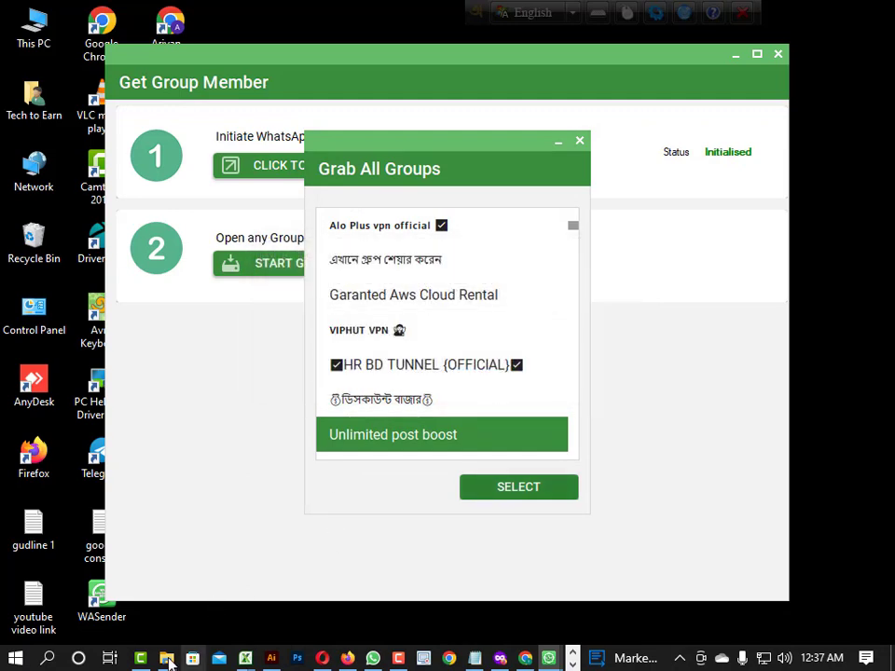
pyautogui.click(250, 662)
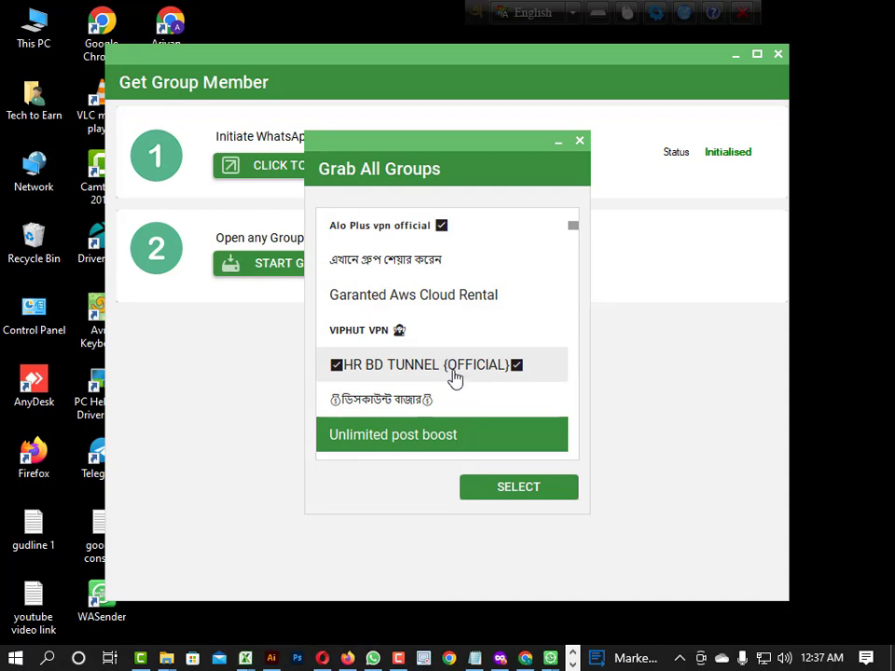
# Try to grab the ডিসকাউন্ট বাজার group's members and save them as _Members in Documents, replacing the existing file.
pyautogui.click(446, 398)
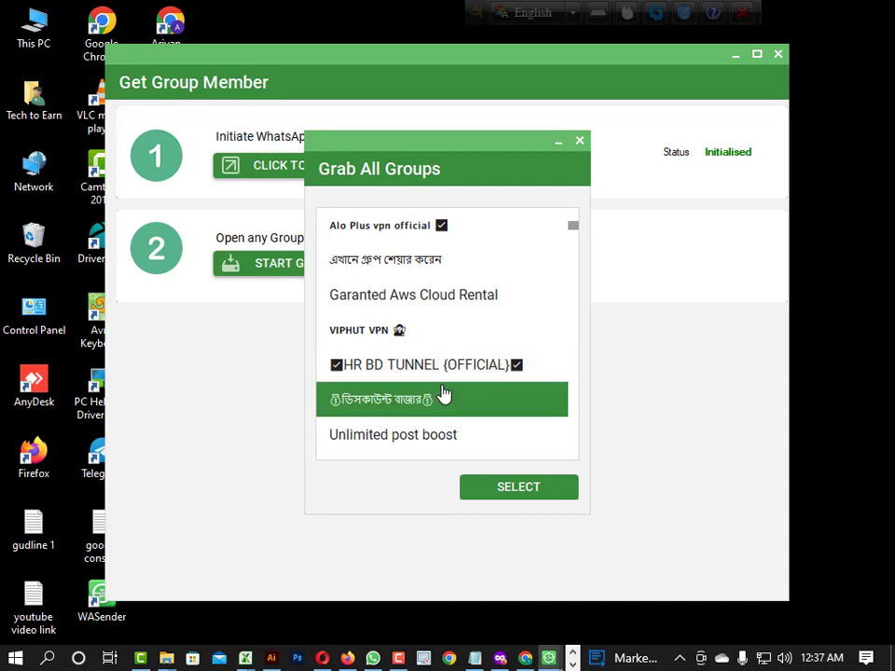
pyautogui.click(519, 487)
pyautogui.click(701, 522)
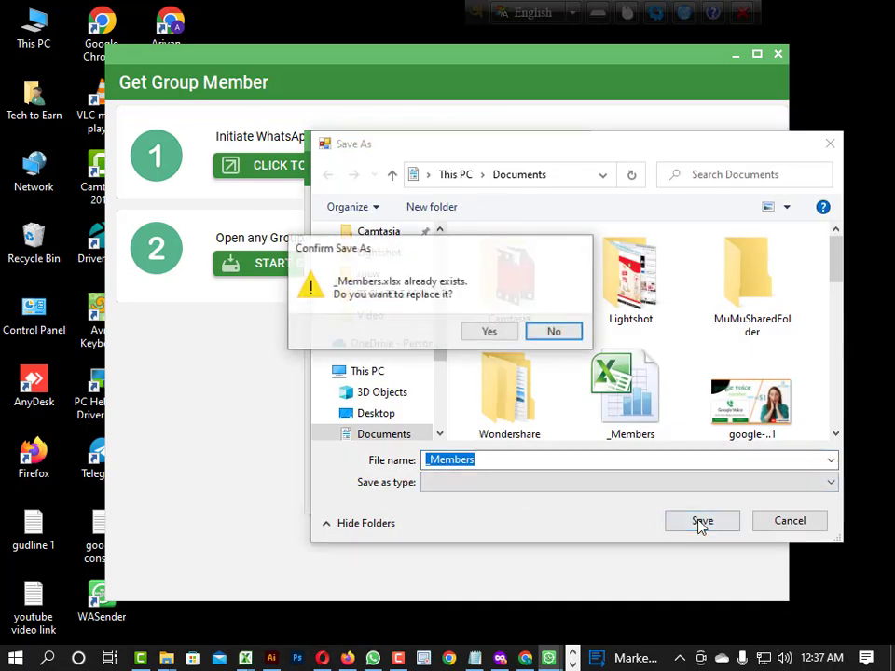
pyautogui.click(504, 332)
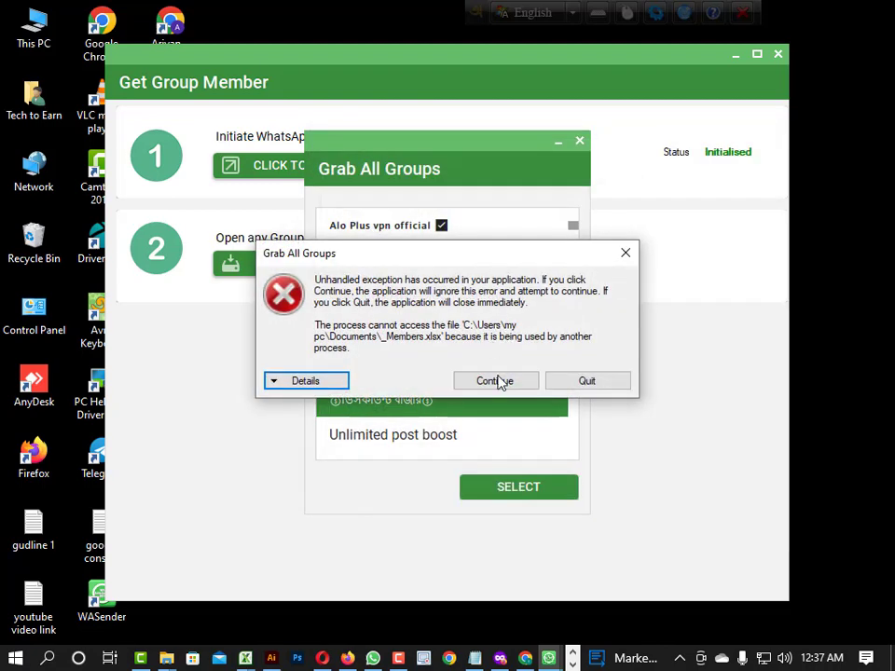
pyautogui.click(497, 382)
# Grab the members of the Dedicated Server,Hosting group and save the exported member file.
pyautogui.scroll(-1, 500, 360)
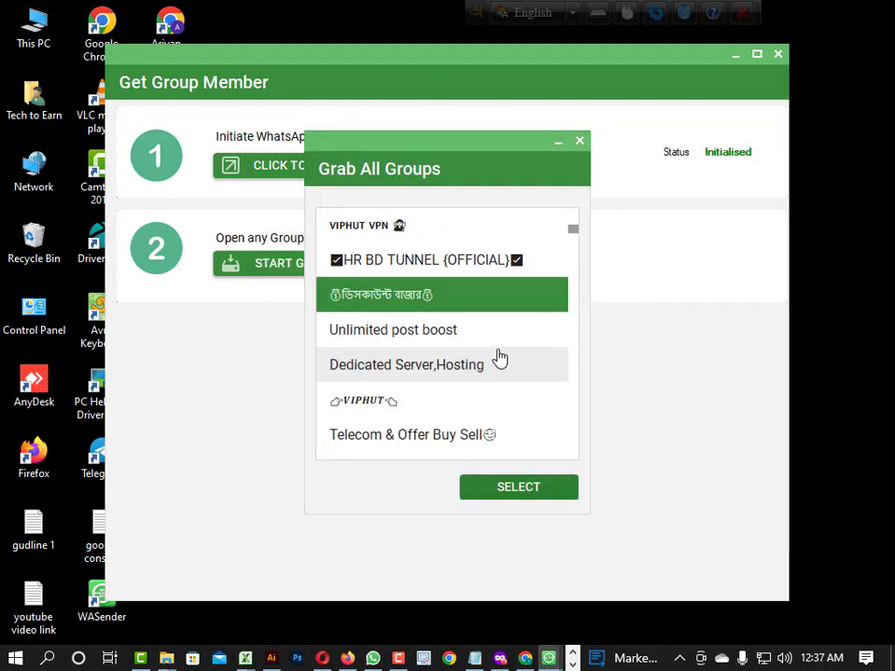
pyautogui.click(447, 262)
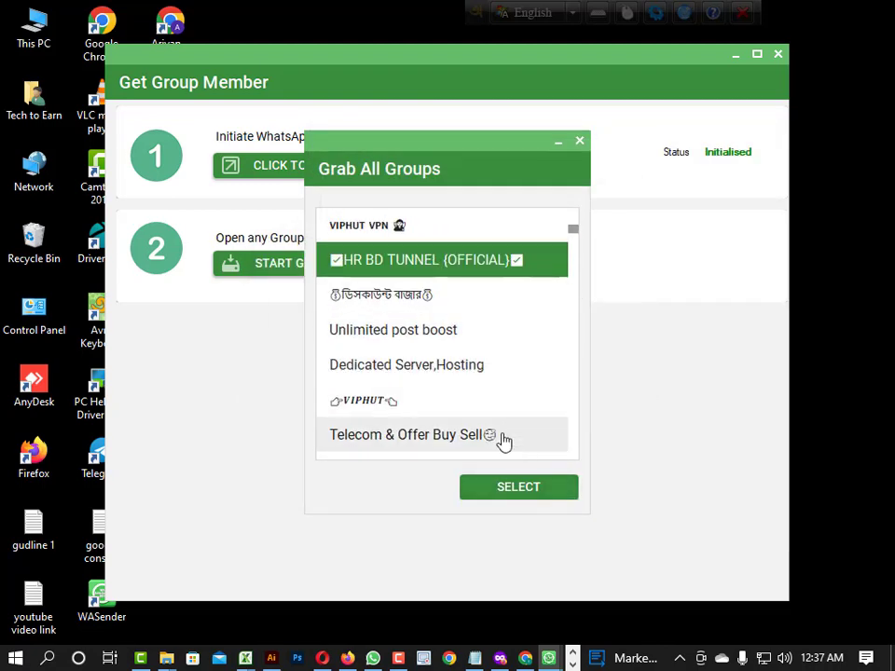
pyautogui.click(478, 369)
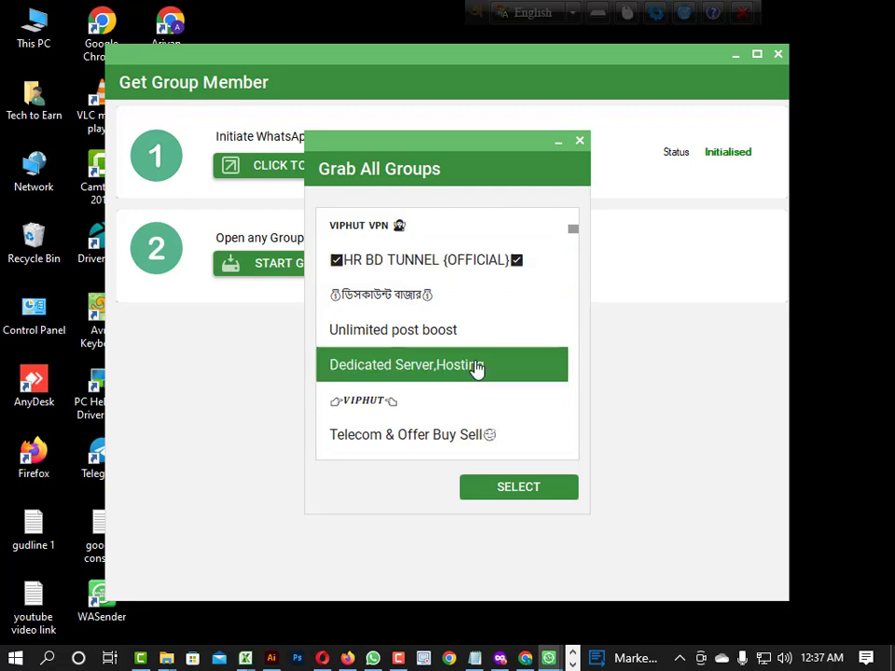
pyautogui.click(510, 487)
pyautogui.click(705, 521)
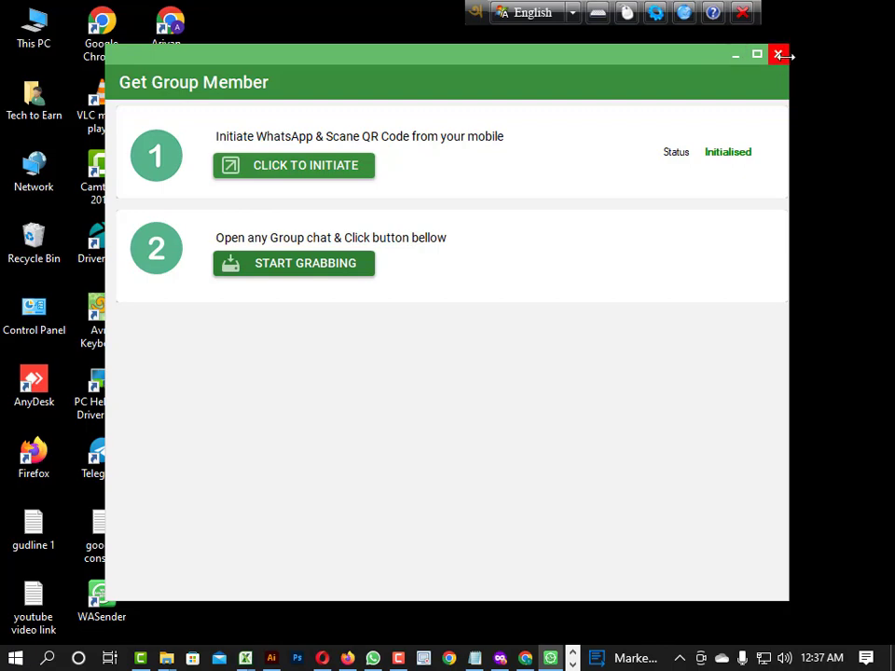
# Close the Get Group Member window and switch WA Sender to the Contact Sender page.
pyautogui.click(757, 54)
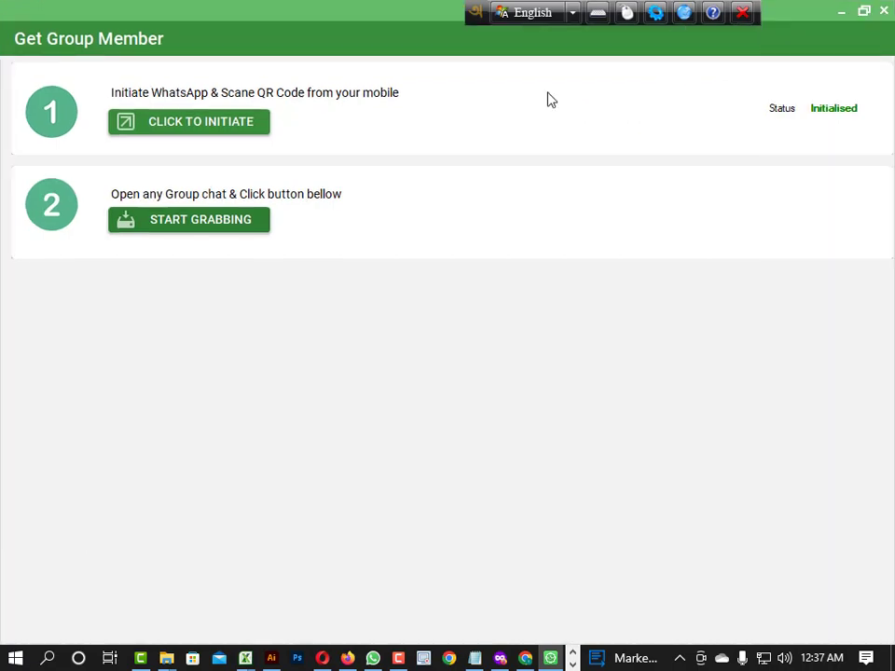
pyautogui.click(883, 10)
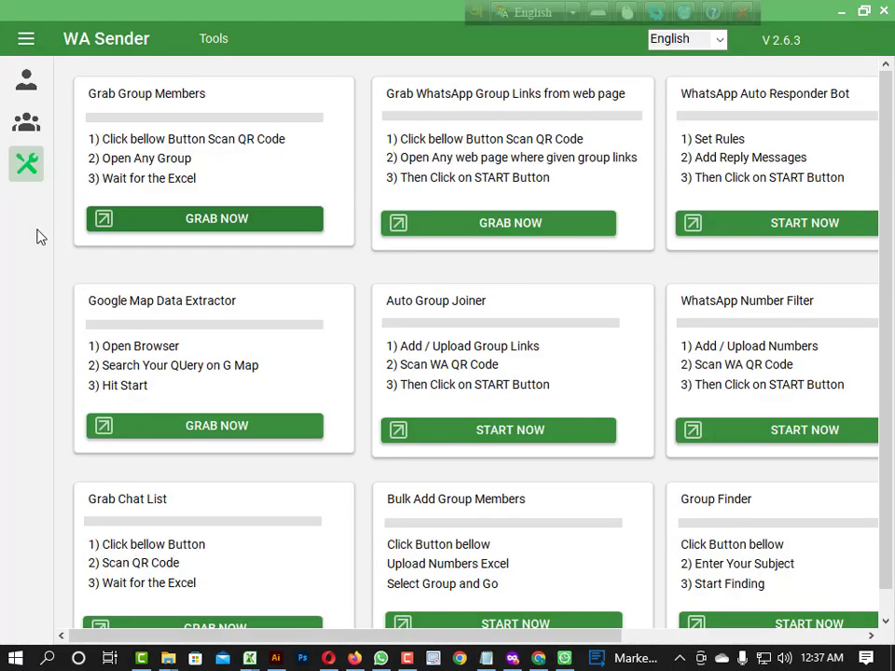
pyautogui.click(26, 80)
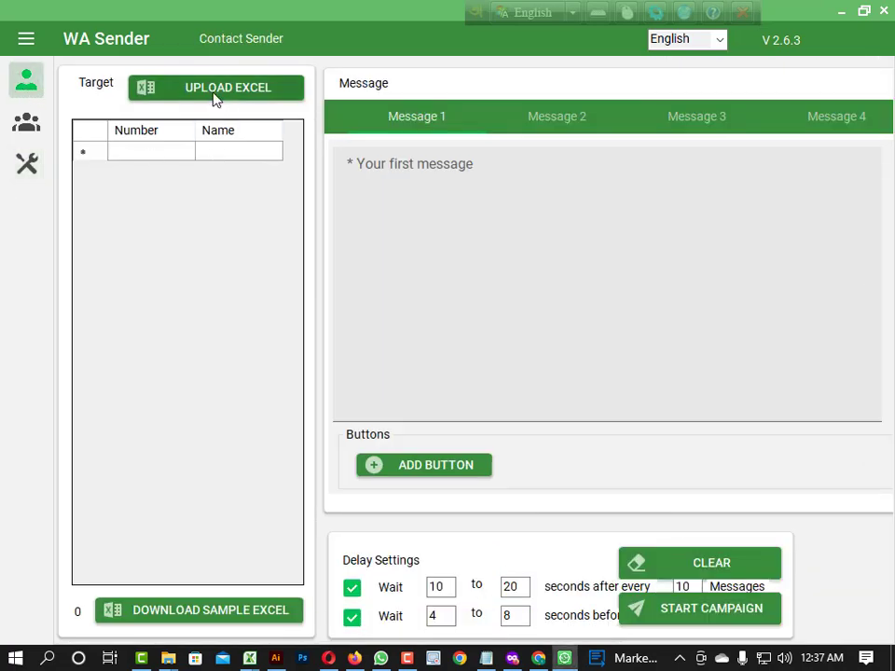
# Minimize WA Sender and open the Unlimitedpostboost_Members workbook from the Documents folder in Excel.
pyautogui.click(839, 11)
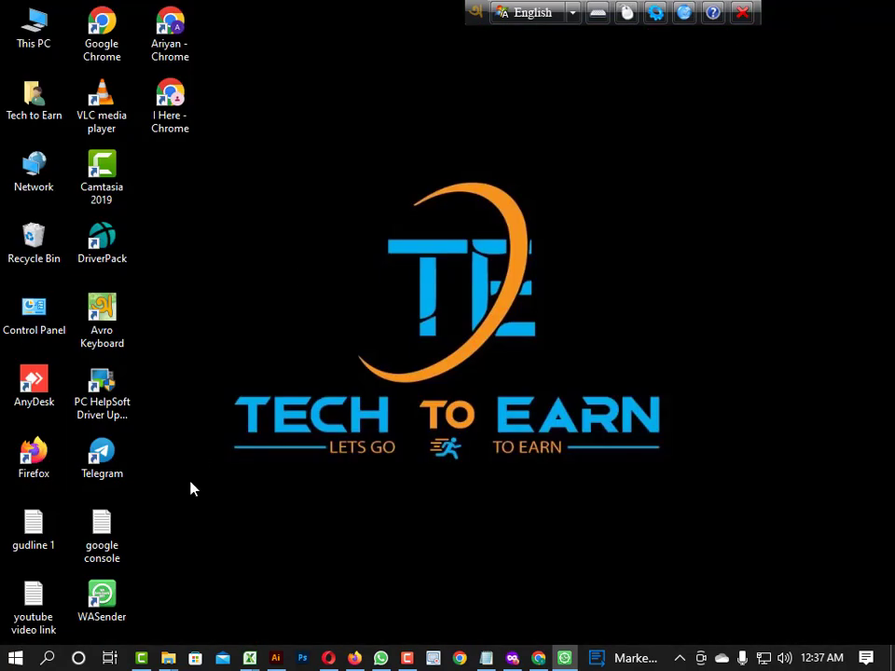
pyautogui.doubleClick(28, 23)
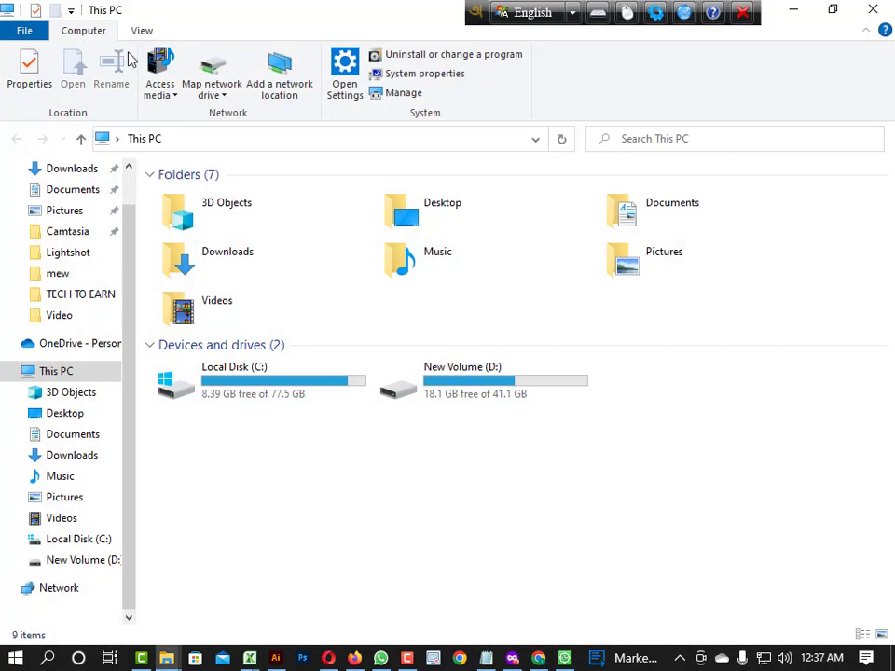
pyautogui.click(64, 209)
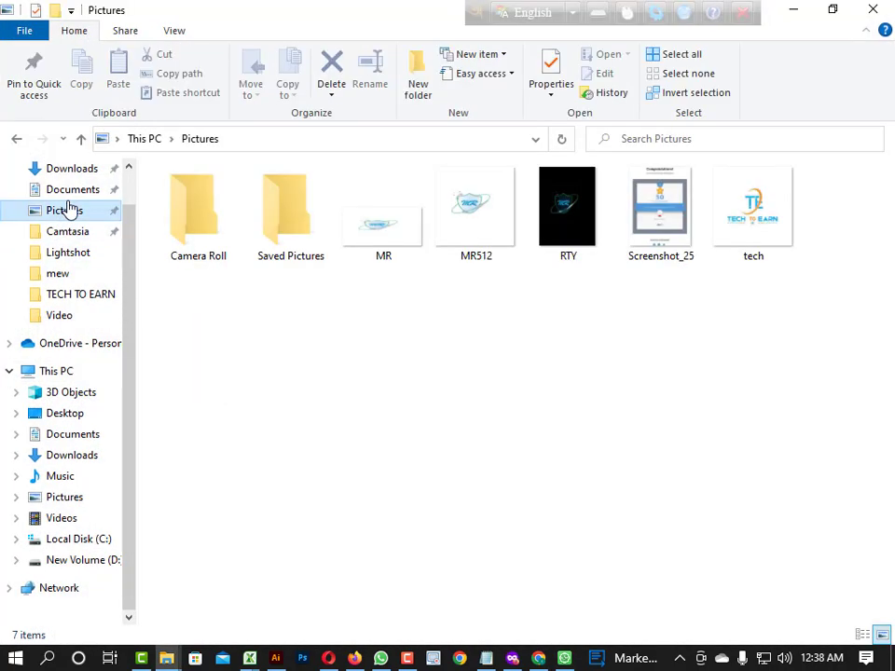
pyautogui.click(75, 191)
pyautogui.doubleClick(199, 478)
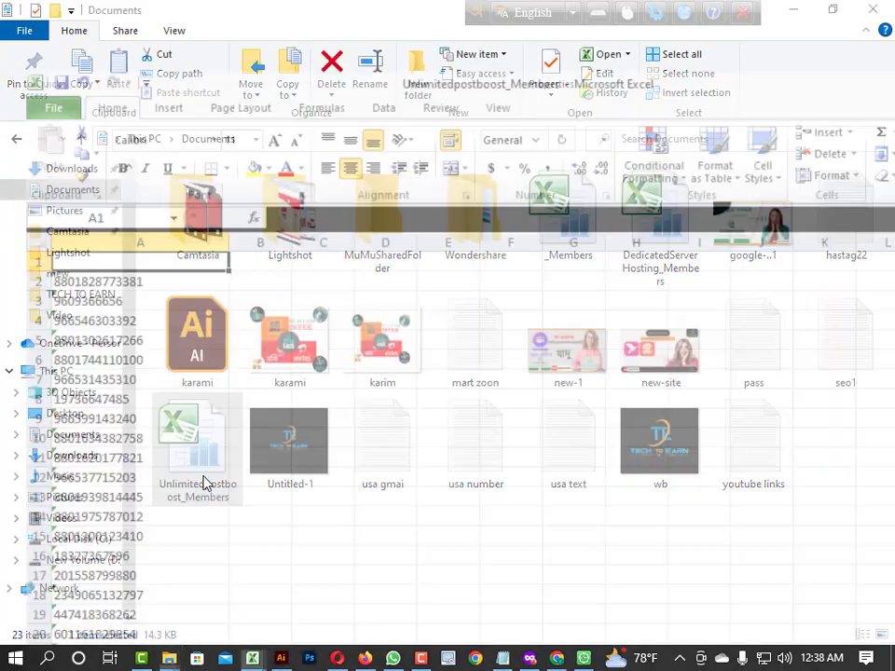
# Look through the full list of extracted member numbers in column A, down to the last row and back.
pyautogui.scroll(-8, 96, 258)
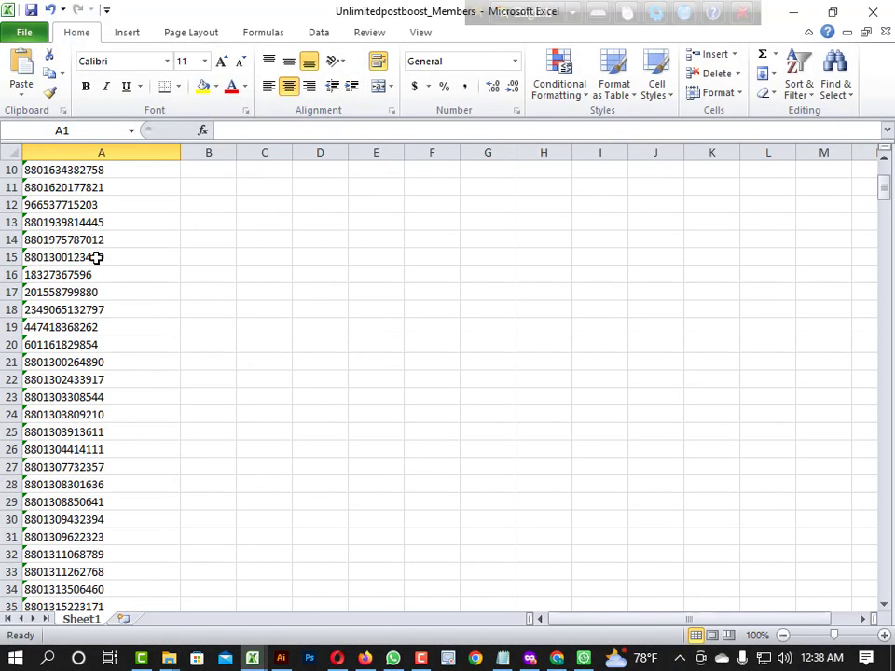
pyautogui.scroll(-20, 96, 257)
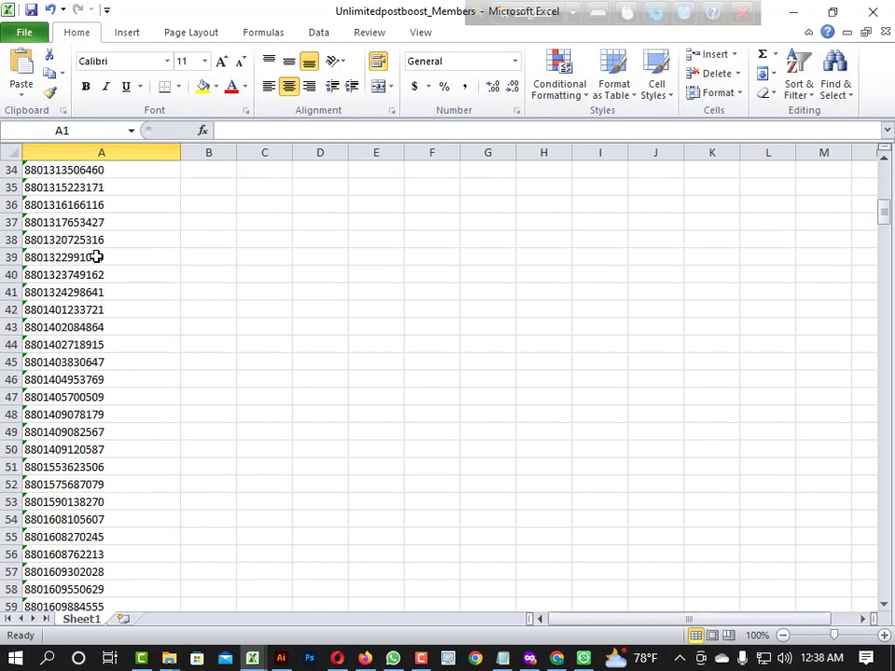
pyautogui.scroll(-20, 99, 277)
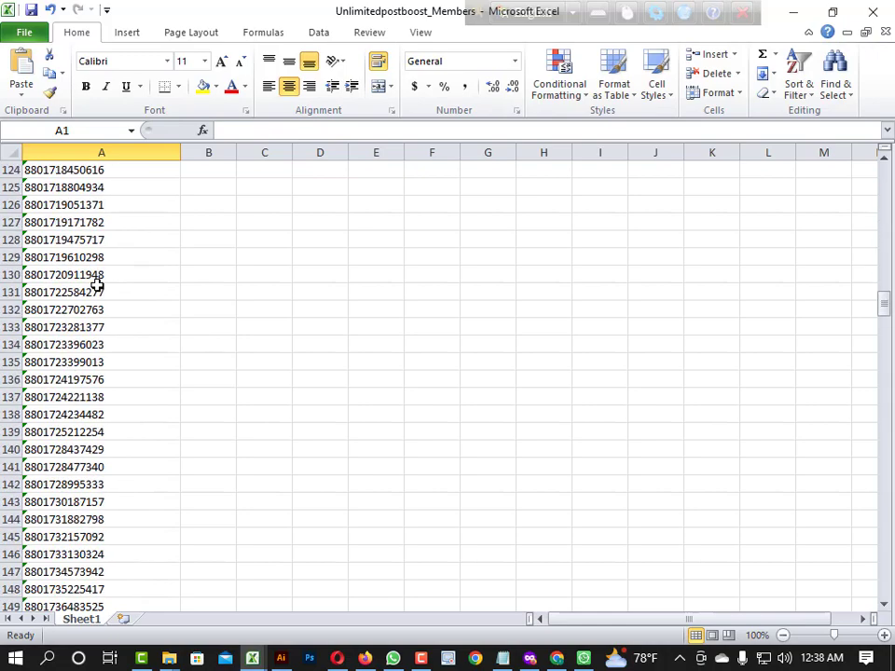
pyautogui.scroll(-11, 98, 242)
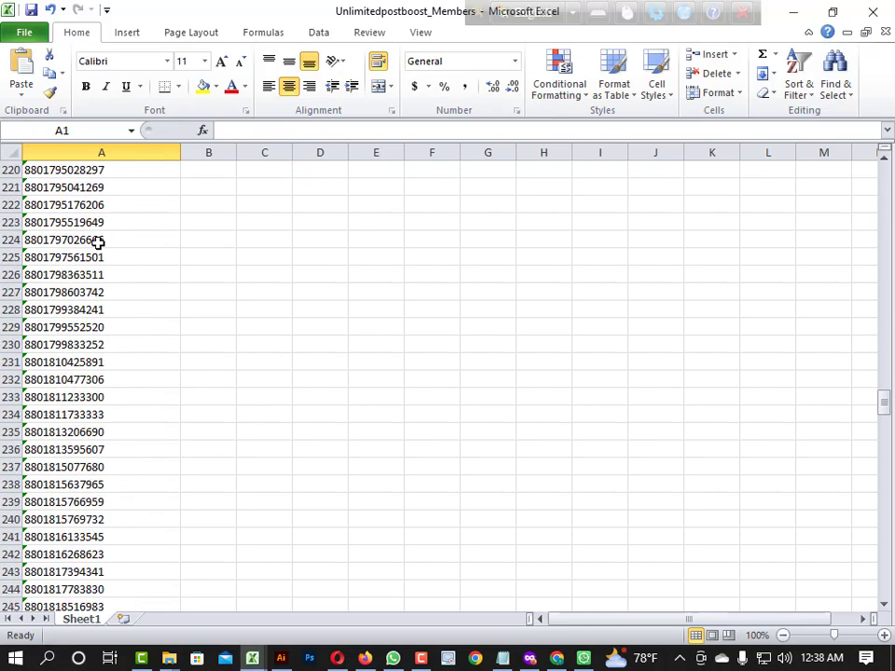
pyautogui.scroll(-6, 108, 257)
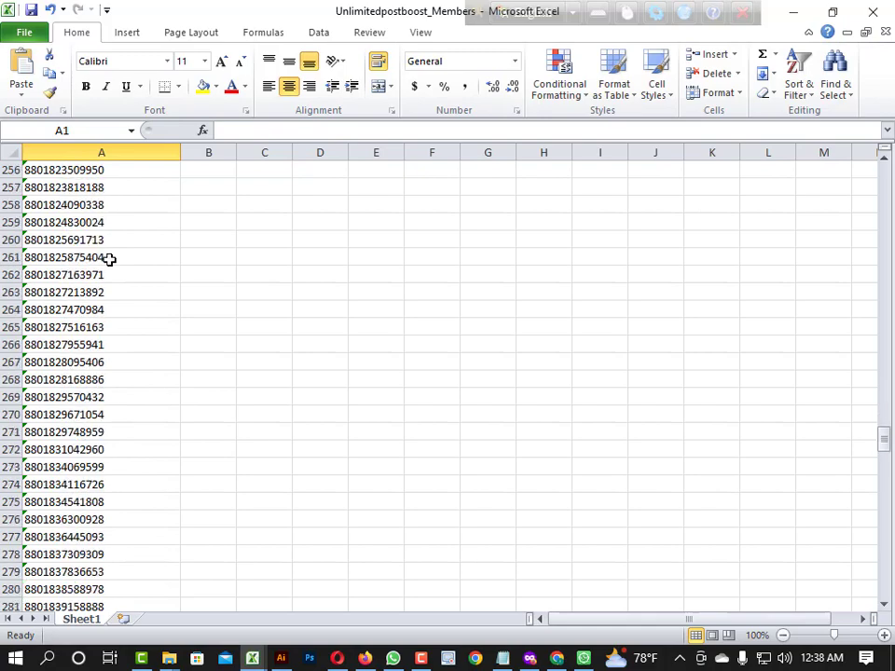
pyautogui.scroll(-17, 98, 280)
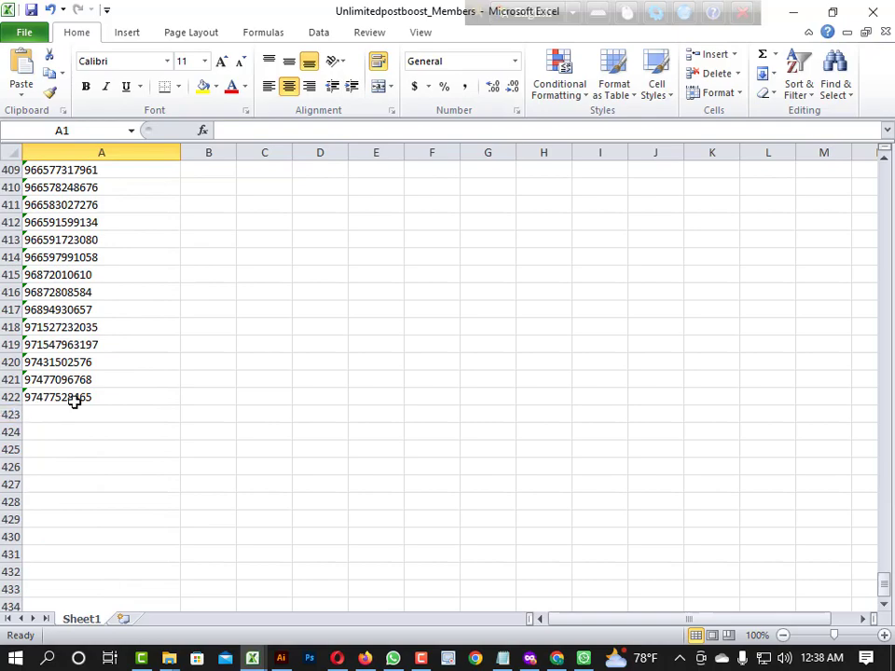
pyautogui.scroll(20, 77, 401)
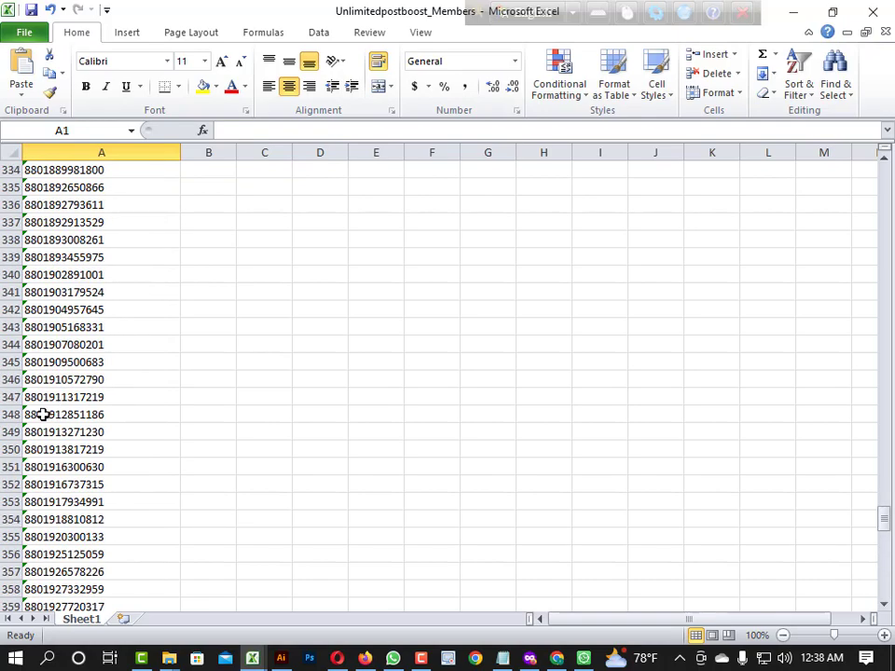
pyautogui.scroll(13, 56, 420)
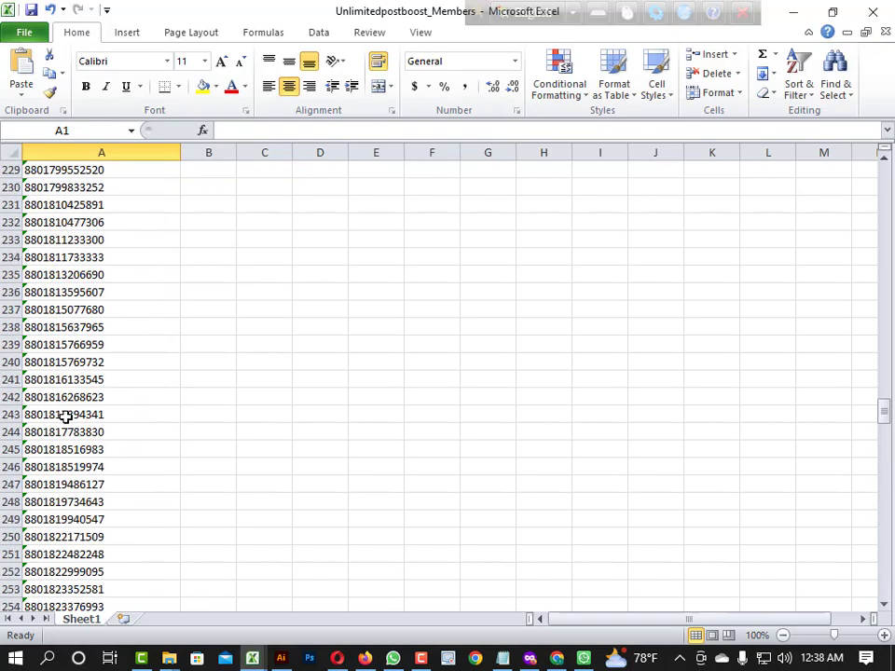
pyautogui.scroll(5, 82, 415)
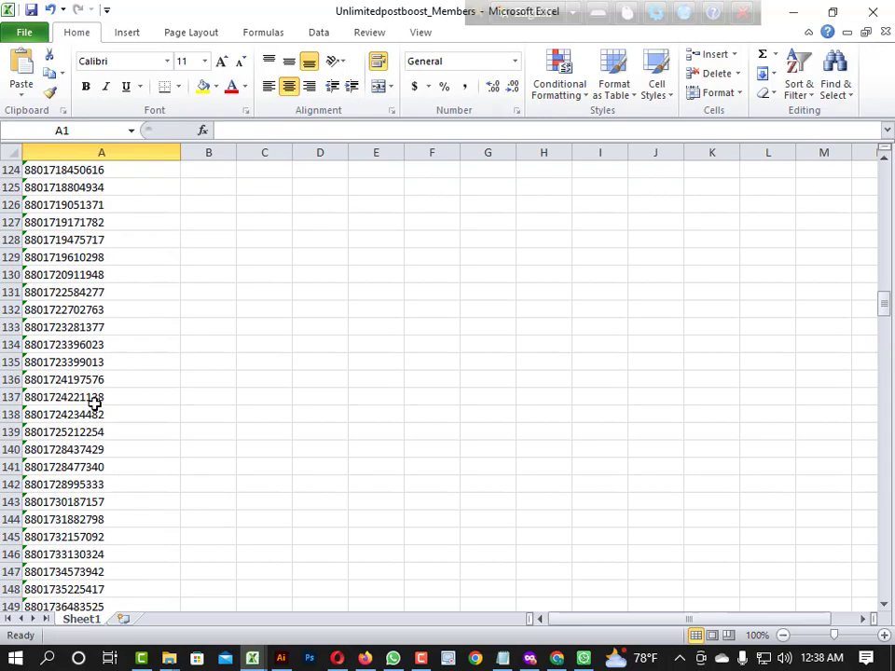
pyautogui.scroll(20, 94, 403)
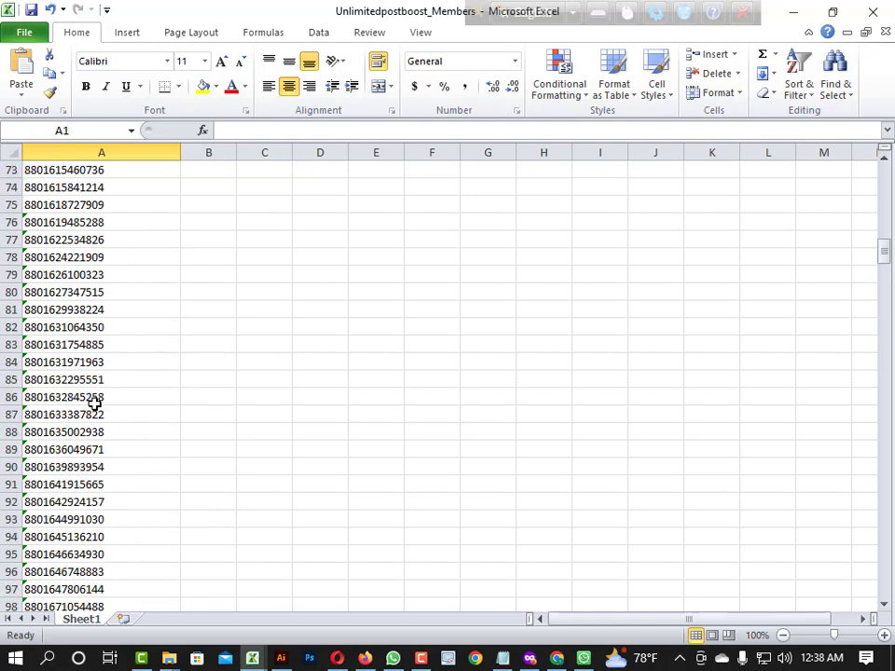
pyautogui.scroll(12, 94, 405)
pyautogui.scroll(-2, 84, 346)
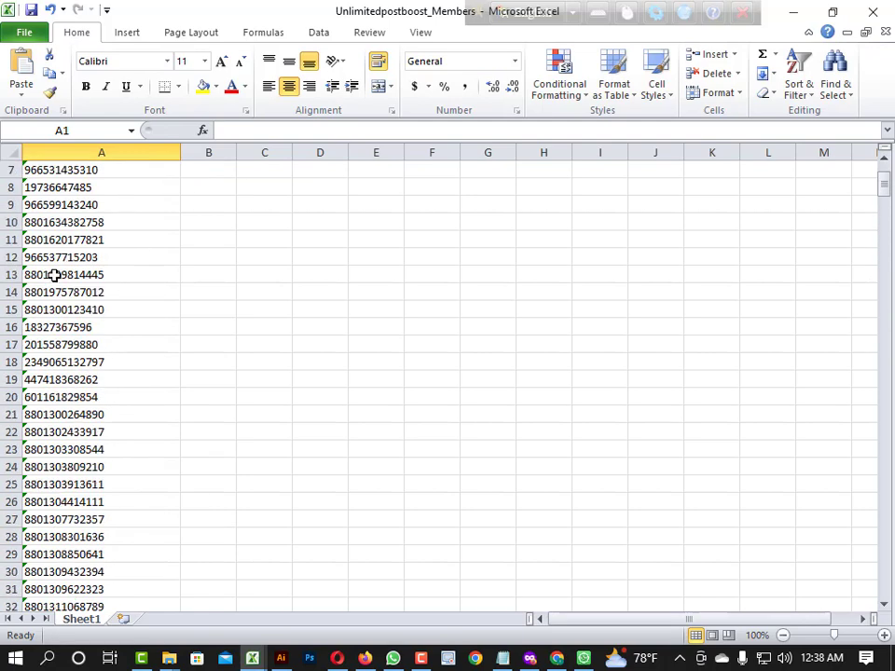
pyautogui.scroll(2, 69, 250)
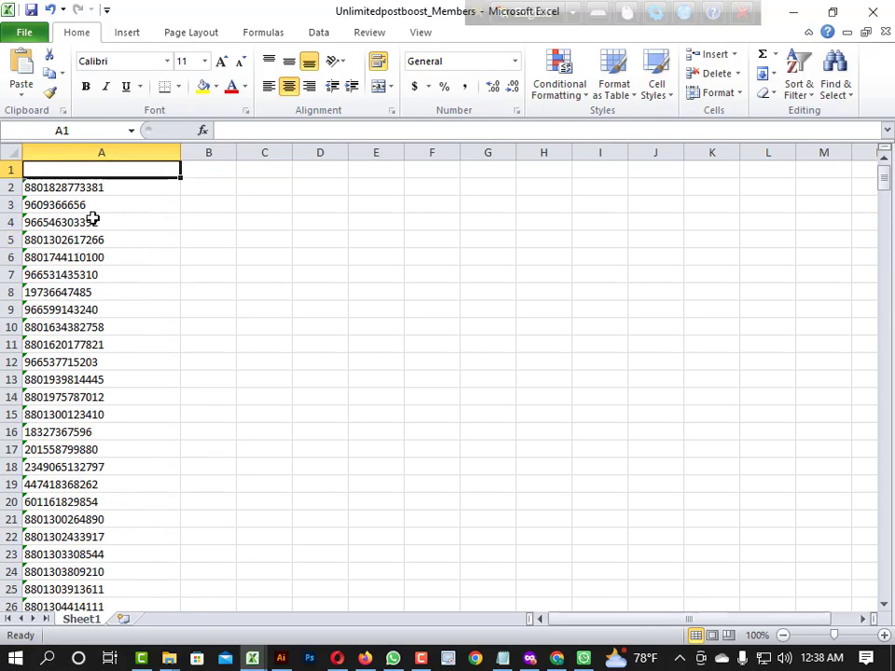
# Minimize the open windows, return to the Unlimitedpostboost_Members workbook and copy the member numbers in A3:A19.
pyautogui.click(792, 12)
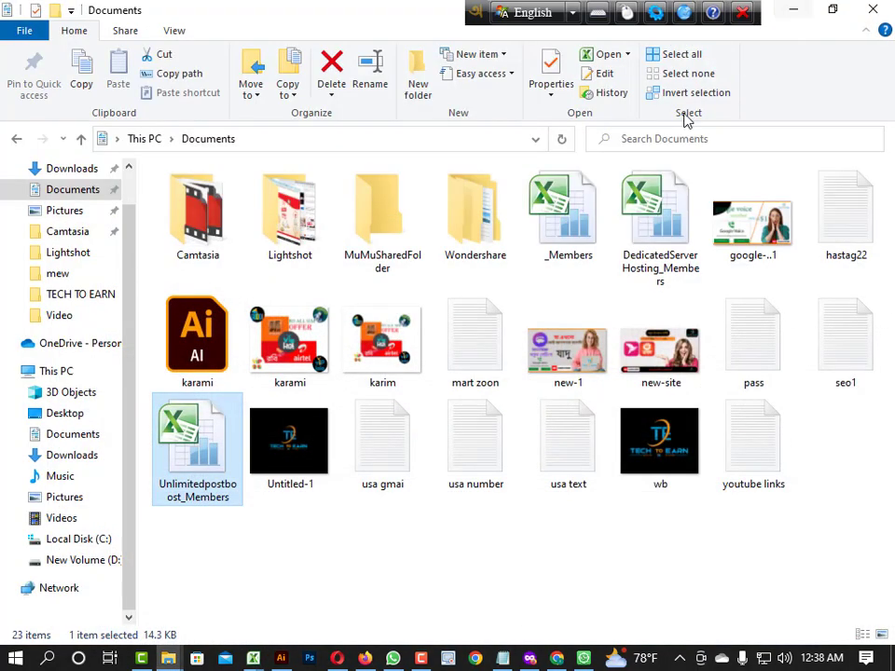
pyautogui.click(806, 9)
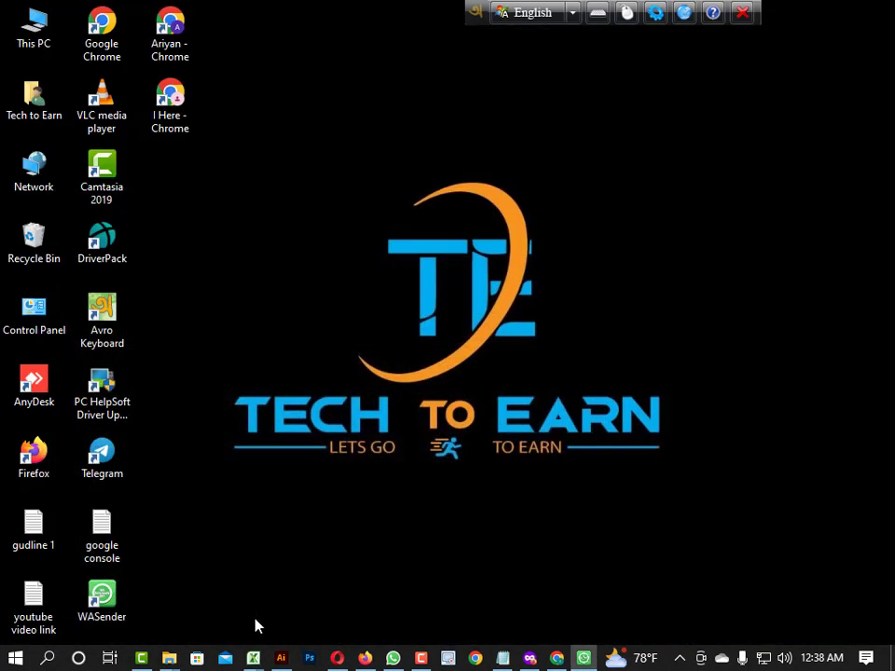
pyautogui.moveTo(253, 658)
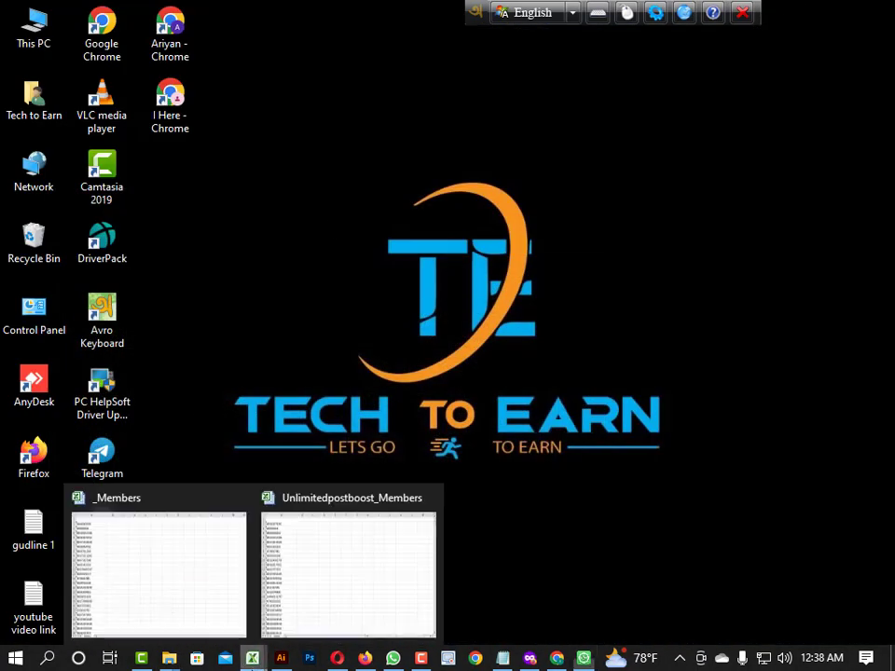
pyautogui.click(310, 601)
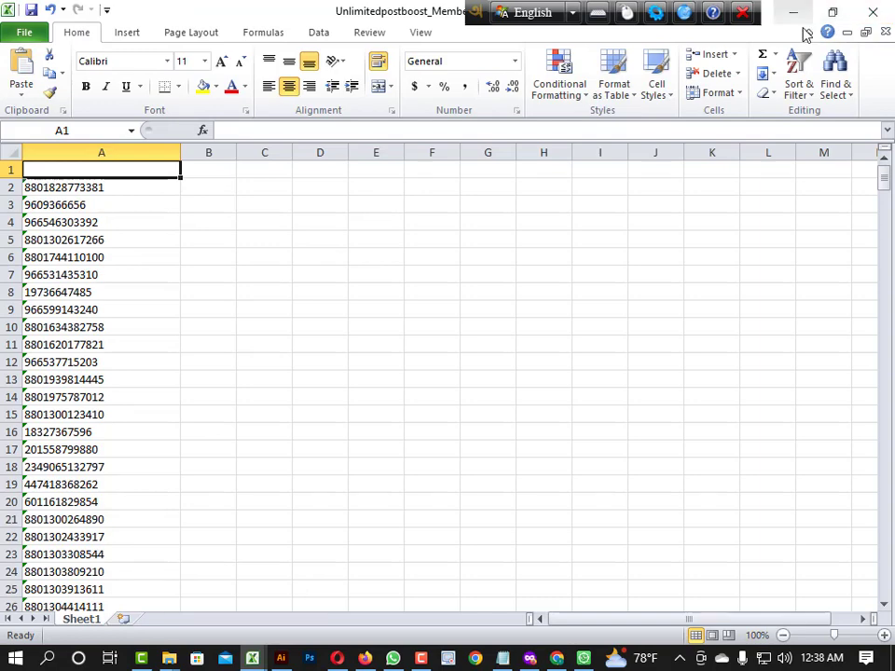
pyautogui.moveTo(103, 207); pyautogui.dragTo(86, 484)
pyautogui.hotkey('ctrl', 'c')
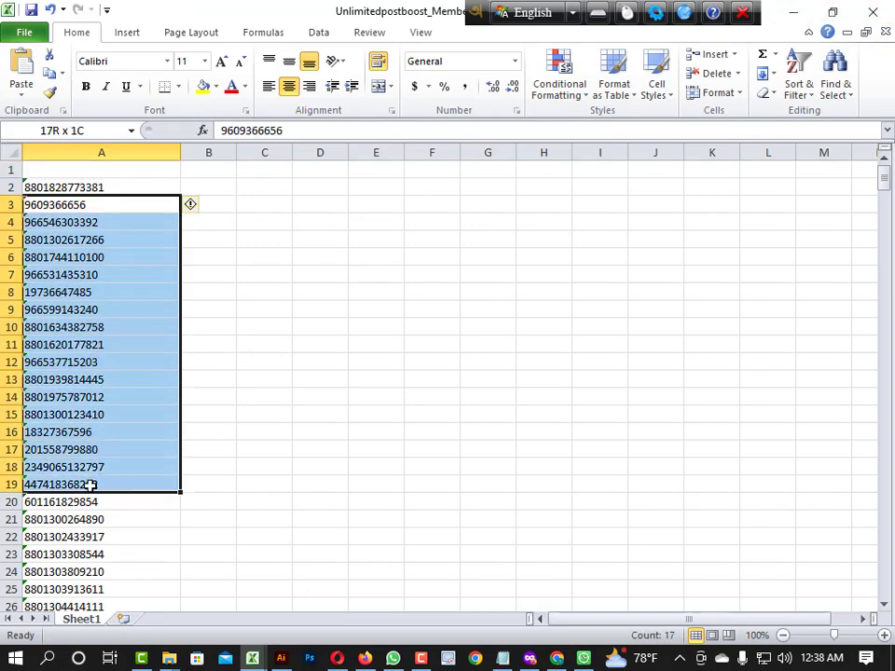
pyautogui.rightClick(67, 317)
pyautogui.click(108, 349)
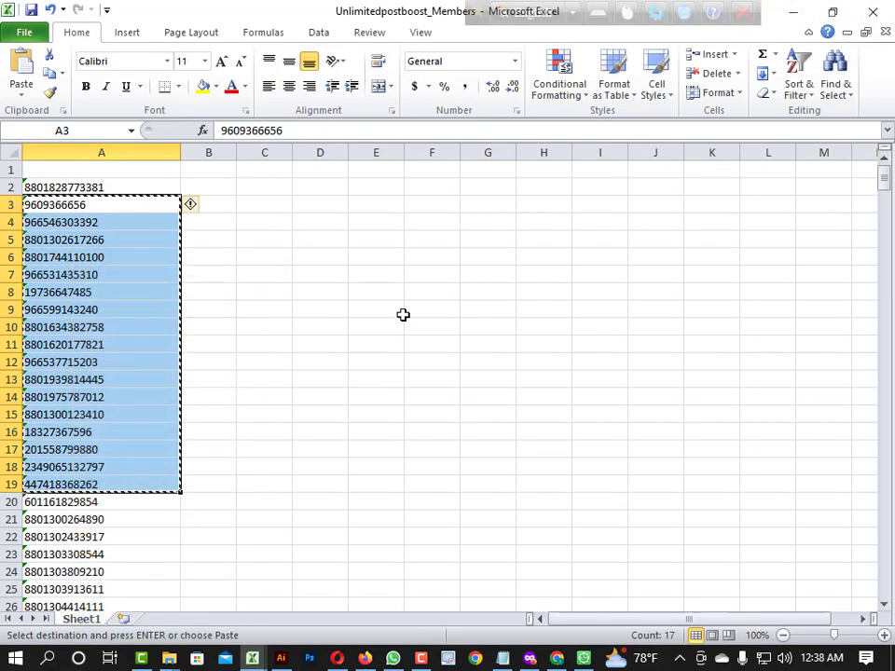
# Create a new blank workbook and widen column A to about twice its default width.
pyautogui.hotkey('ctrl', 'n')
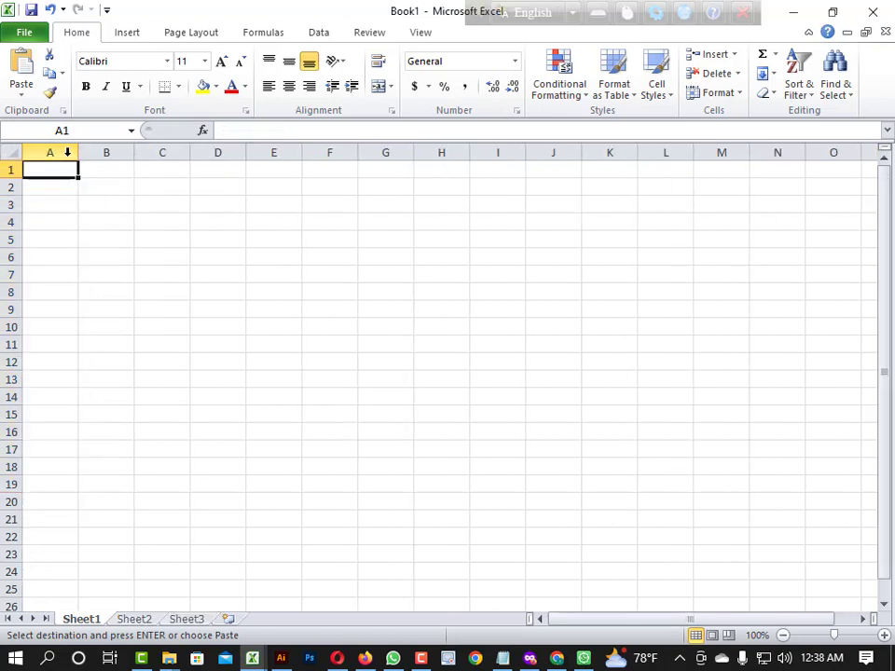
pyautogui.moveTo(74, 164); pyautogui.dragTo(98, 168)
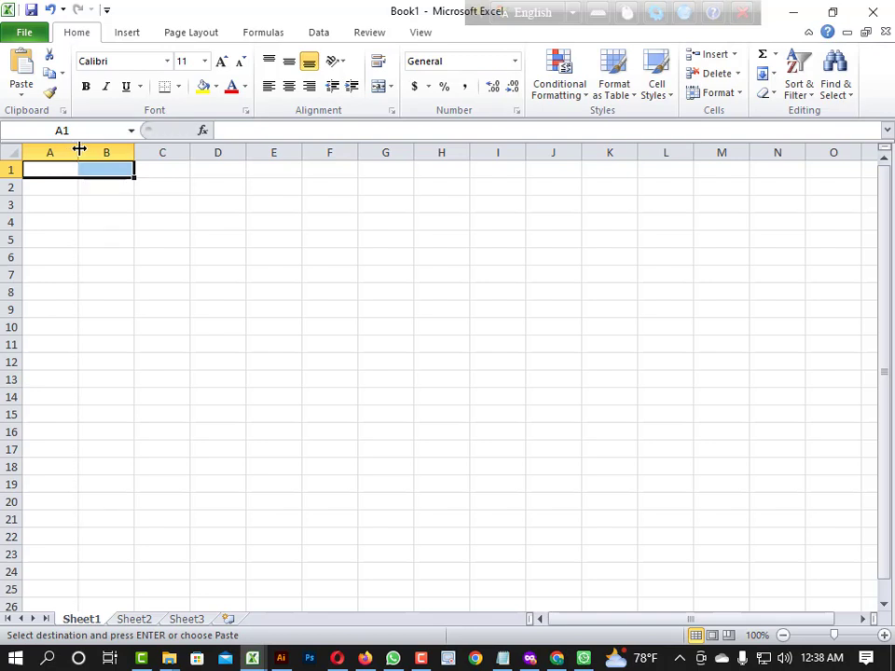
pyautogui.moveTo(80, 150); pyautogui.dragTo(134, 162)
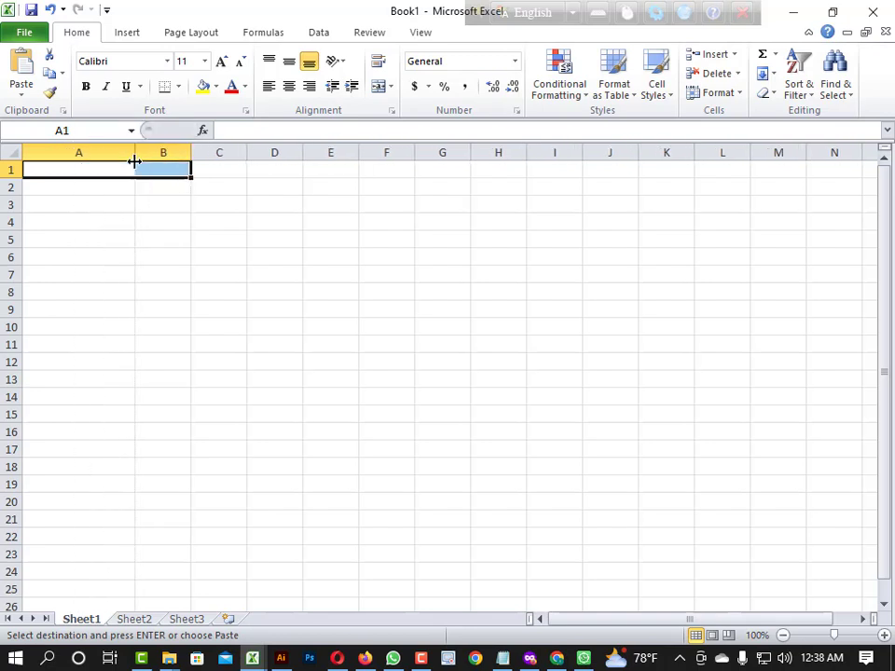
# Paste the copied member numbers into column A of the new workbook, starting at A1.
pyautogui.click(84, 186)
pyautogui.moveTo(94, 162); pyautogui.dragTo(72, 439)
pyautogui.hotkey('ctrl', 'v')
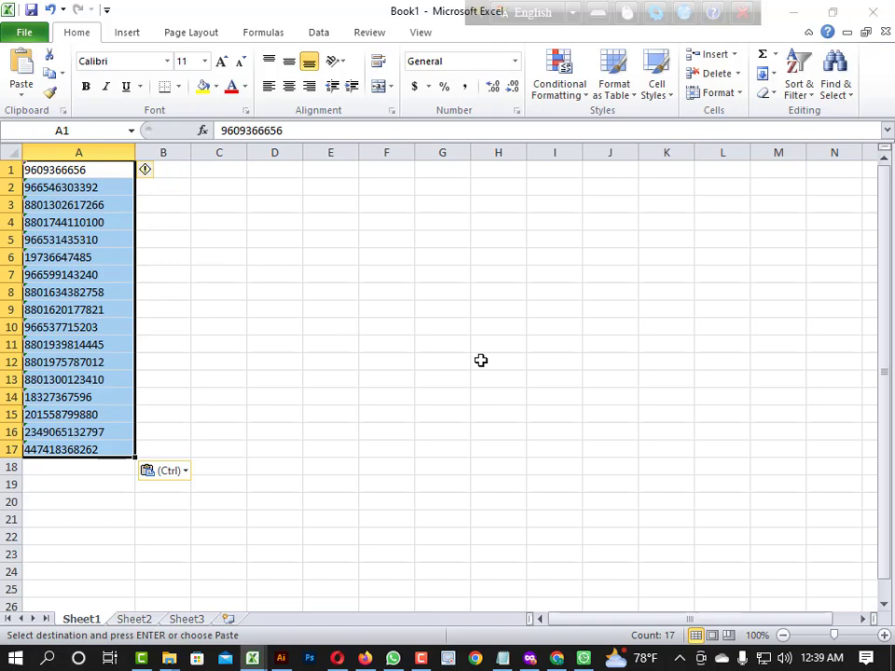
# Save the new workbook as "number 1" in Documents as an Excel Workbook and minimize Excel.
pyautogui.hotkey('ctrl', 's')
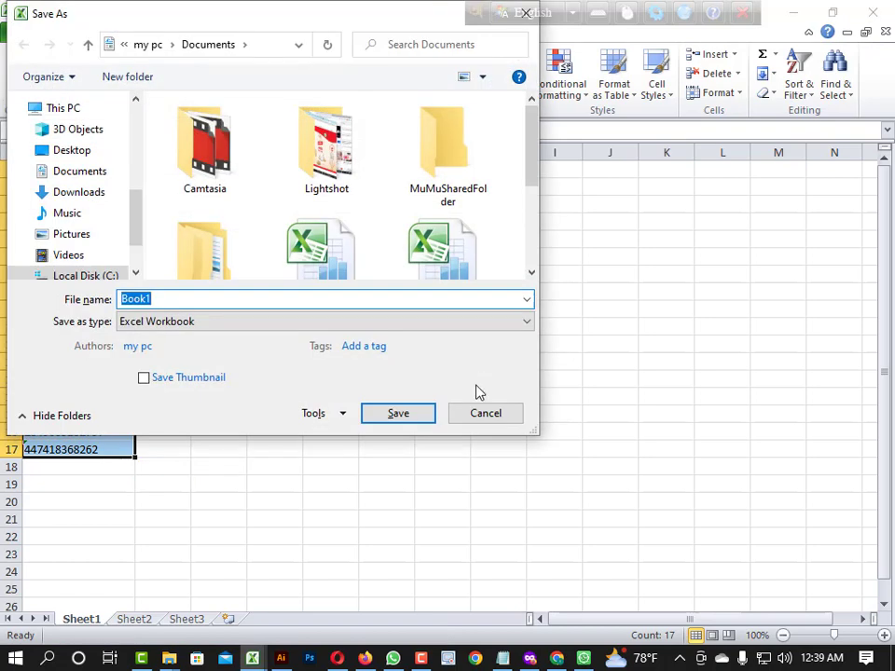
pyautogui.press('BackSpace')
pyautogui.write('number 1')
pyautogui.press('Return')
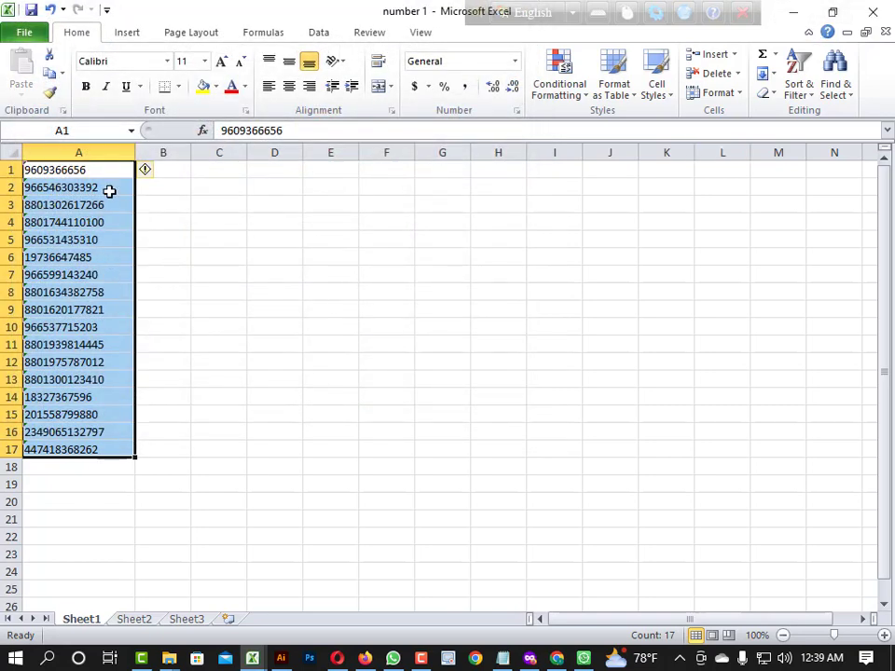
pyautogui.moveTo(155, 181)
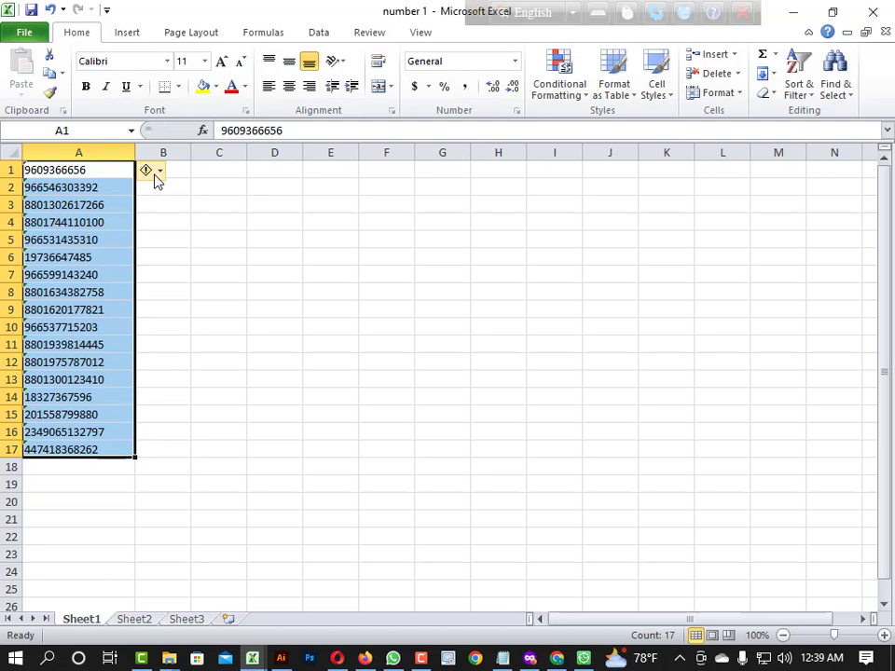
pyautogui.click(798, 12)
pyautogui.rightClick(566, 227)
pyautogui.click(619, 271)
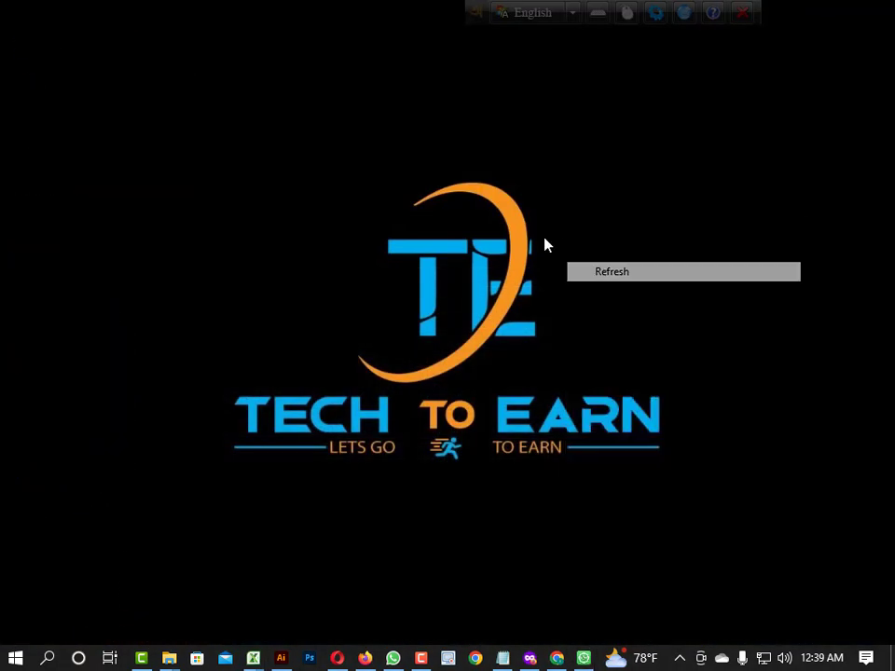
pyautogui.rightClick(546, 241)
pyautogui.click(630, 289)
pyautogui.rightClick(495, 220)
pyautogui.click(554, 271)
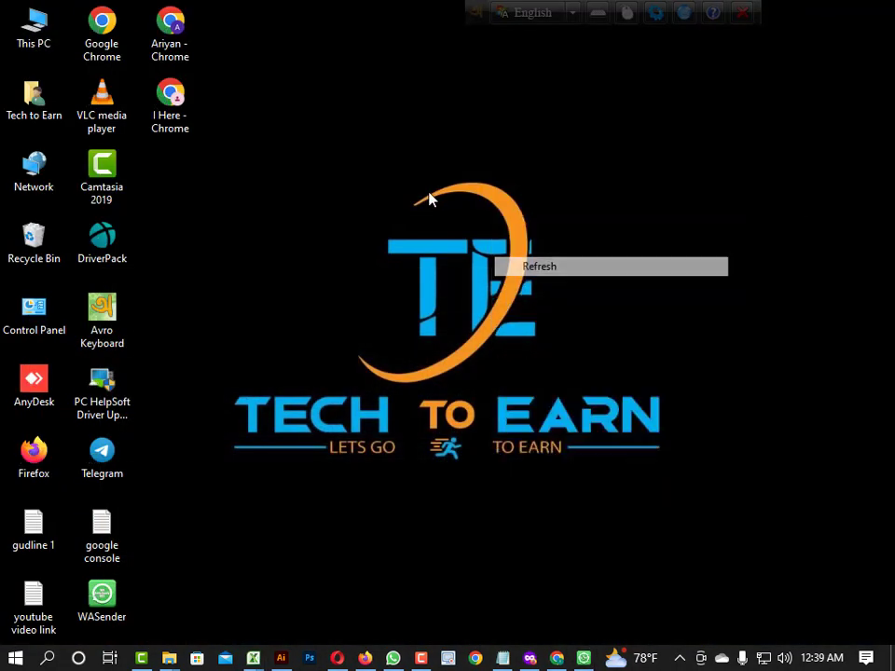
pyautogui.rightClick(430, 196)
pyautogui.click(495, 245)
pyautogui.rightClick(486, 237)
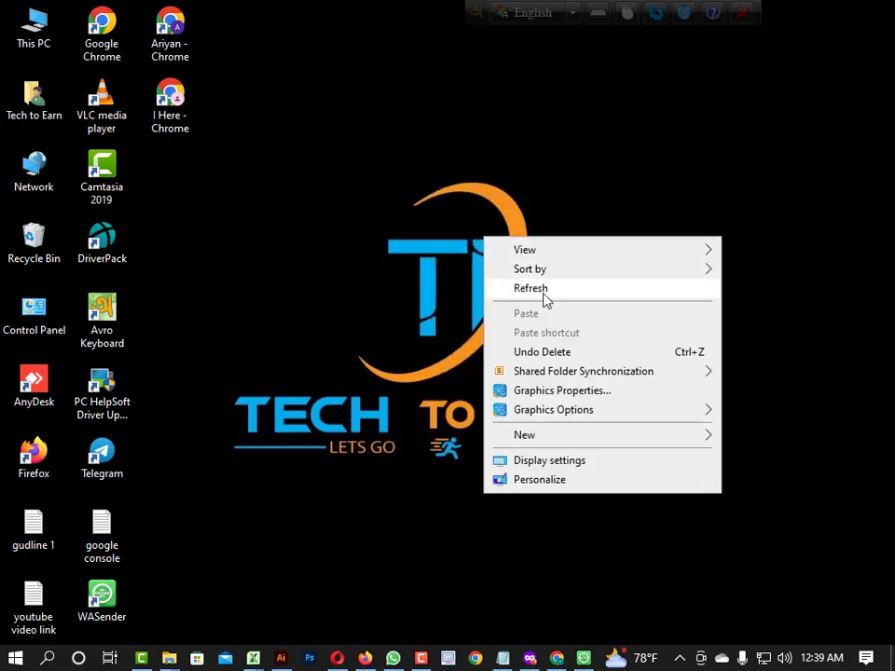
pyautogui.click(570, 290)
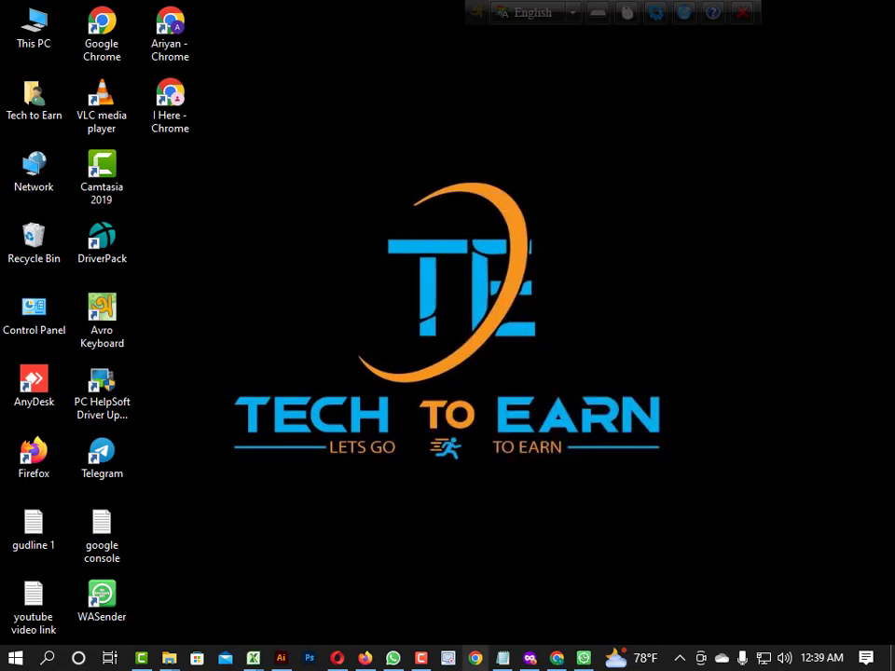
pyautogui.click(584, 659)
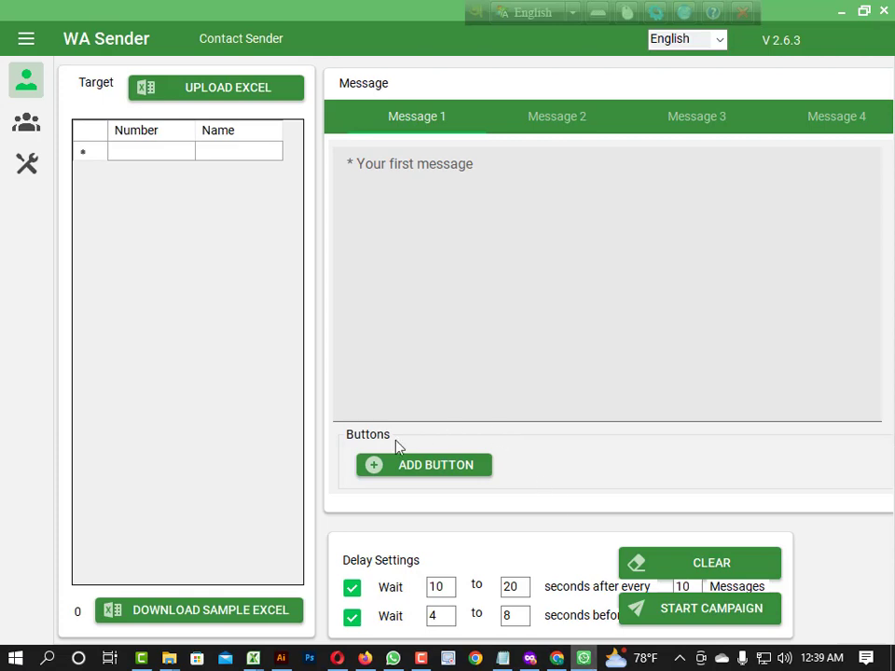
pyautogui.click(842, 12)
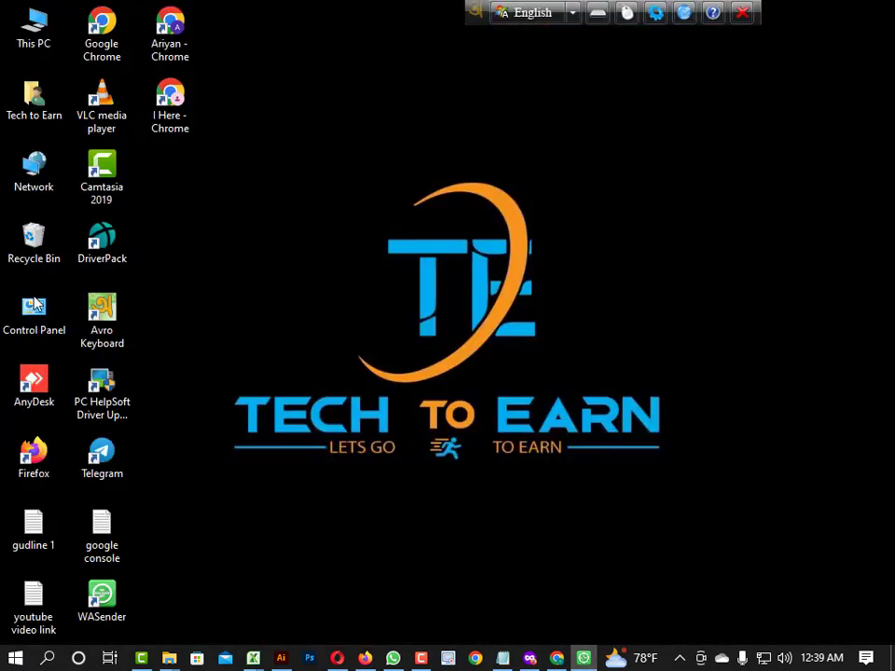
# Switch to WA Sender, upload the "number 1" workbook as Contact Sender's target list and close WA Sender.
pyautogui.click(582, 659)
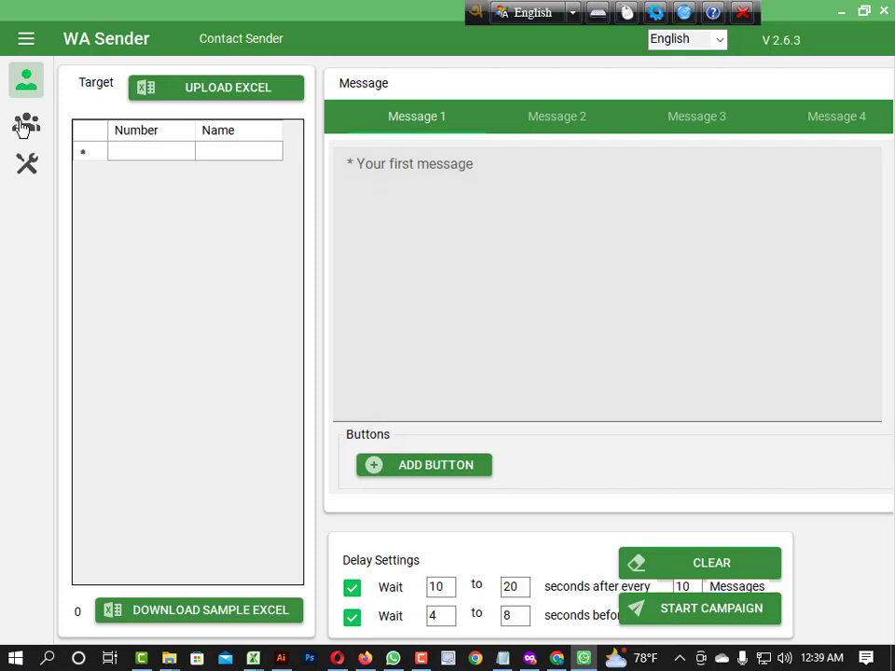
pyautogui.click(206, 88)
pyautogui.scroll(-5, 186, 149)
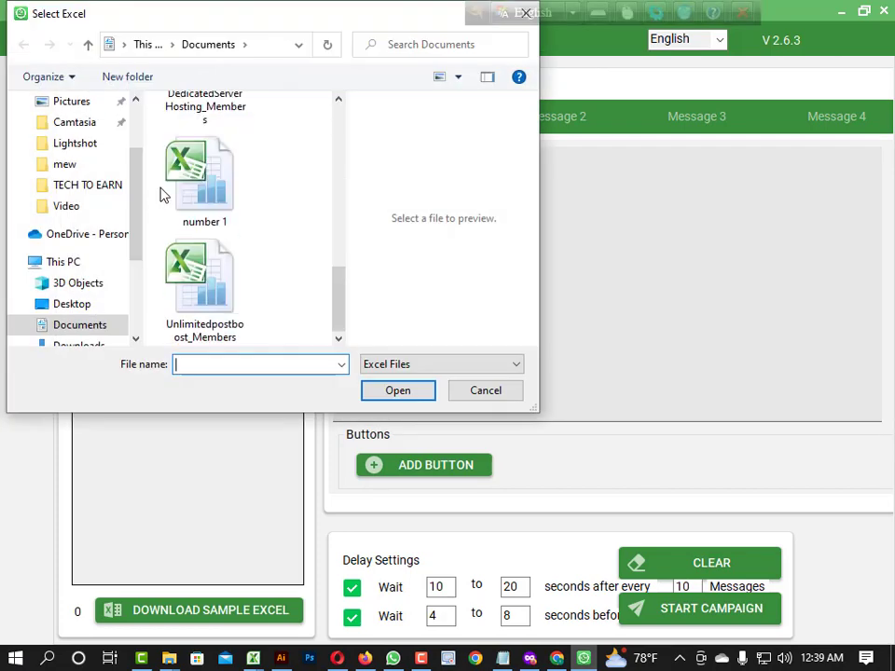
pyautogui.click(205, 187)
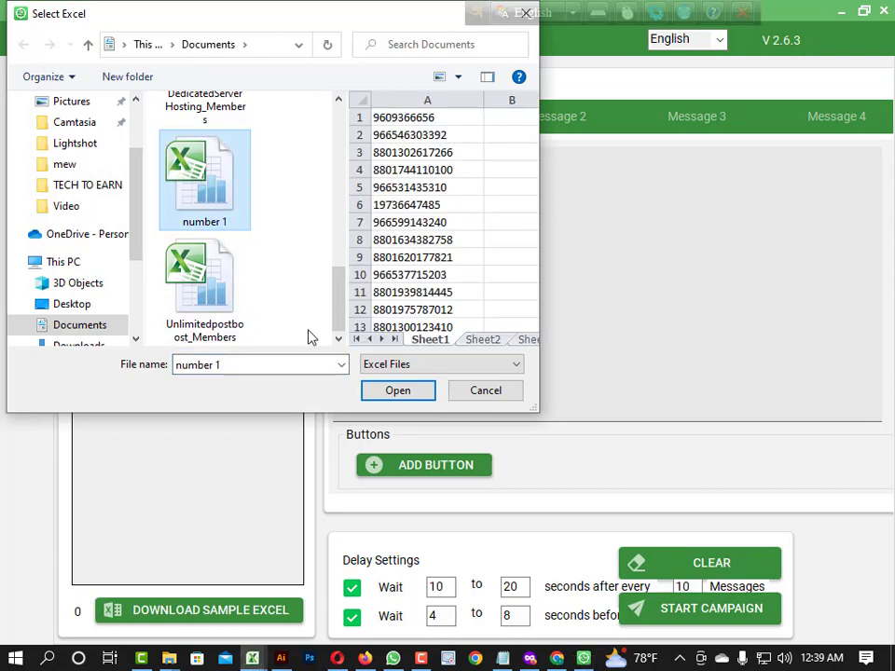
pyautogui.click(397, 391)
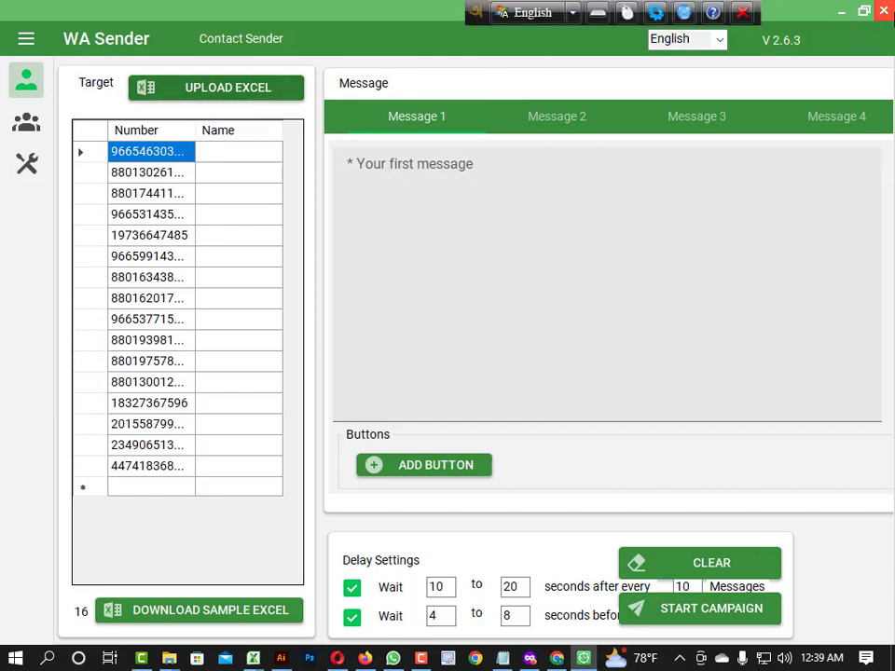
pyautogui.click(884, 11)
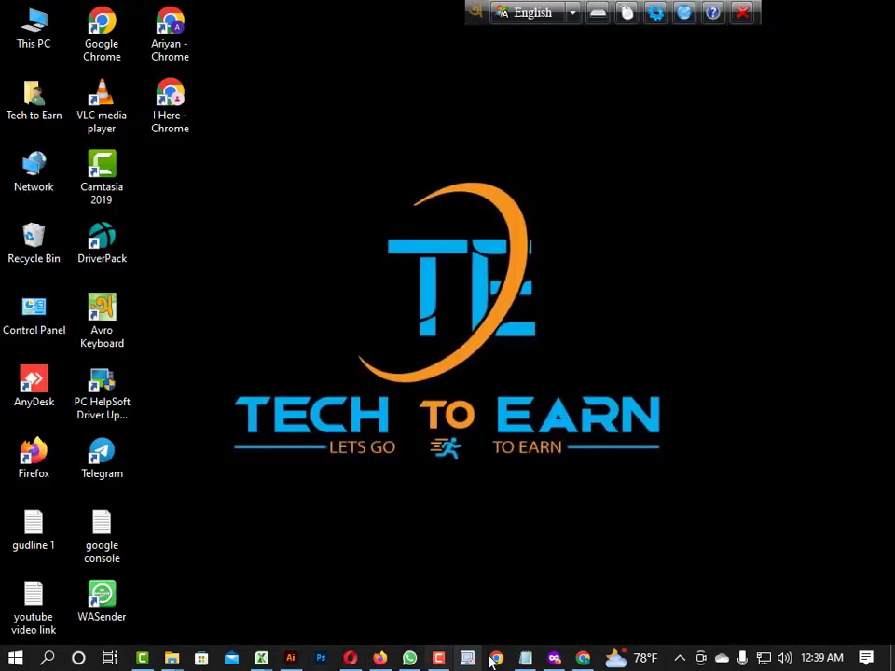
# Bring up the Unlimitedpostboost_Members workbook, enter 0156+456+54156+ in empty cell A1 and show the clipboard history.
pyautogui.moveTo(266, 664)
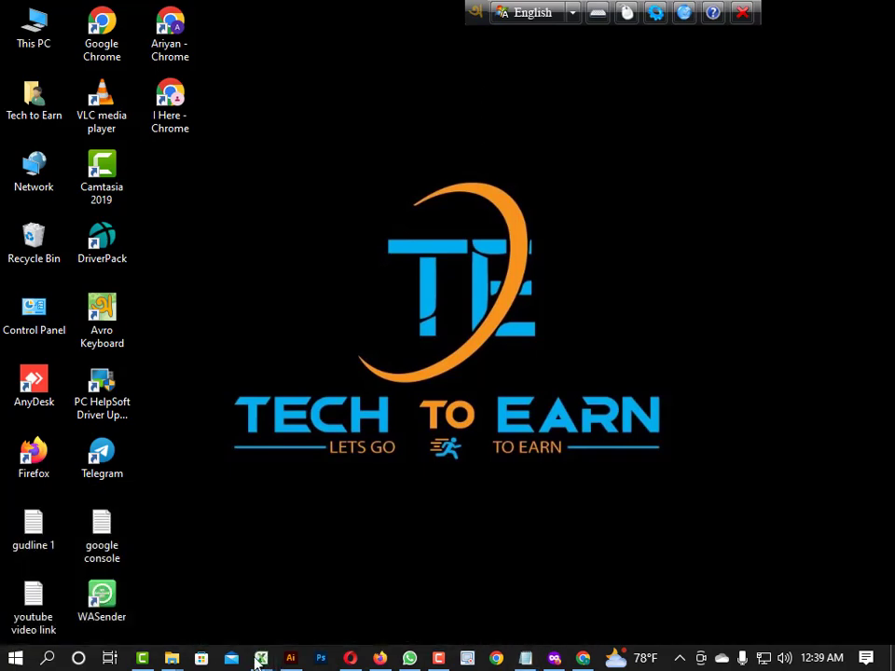
pyautogui.click(269, 591)
pyautogui.scroll(-1, 186, 420)
pyautogui.scroll(1, 82, 201)
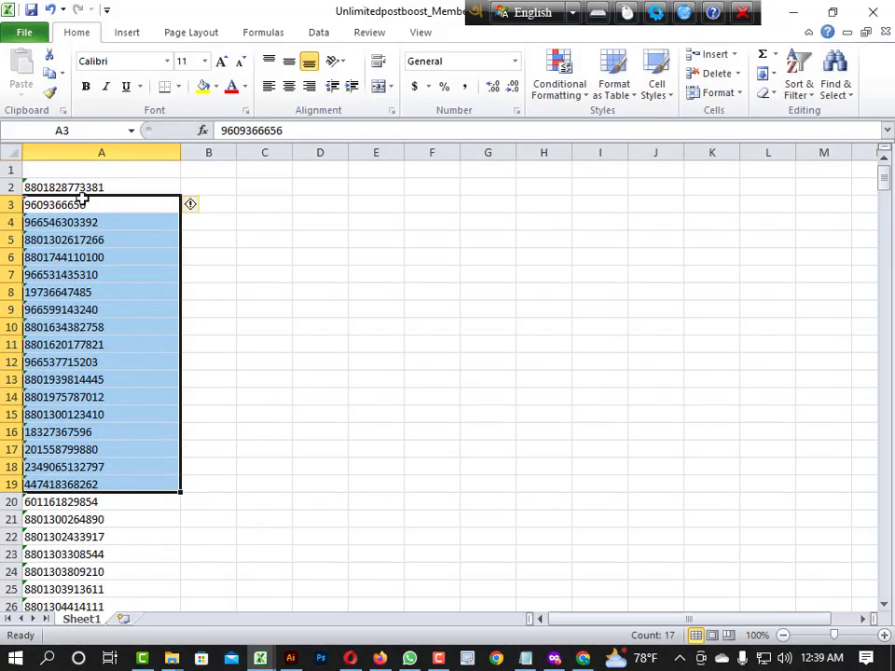
pyautogui.click(86, 168)
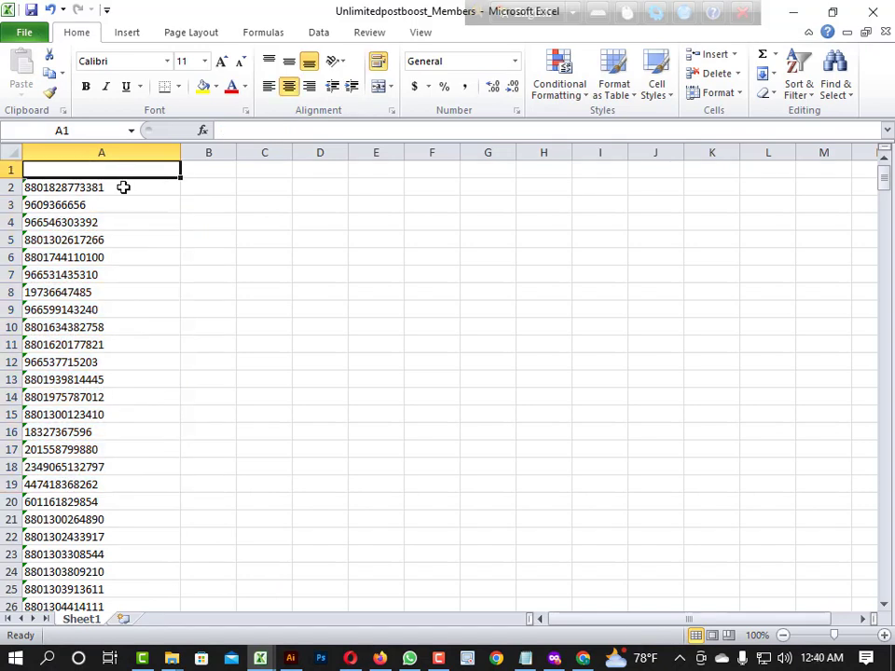
pyautogui.click(124, 187)
pyautogui.click(121, 203)
pyautogui.click(126, 174)
pyautogui.click(106, 185)
pyautogui.click(127, 166)
pyautogui.write('0156+456+54156+')
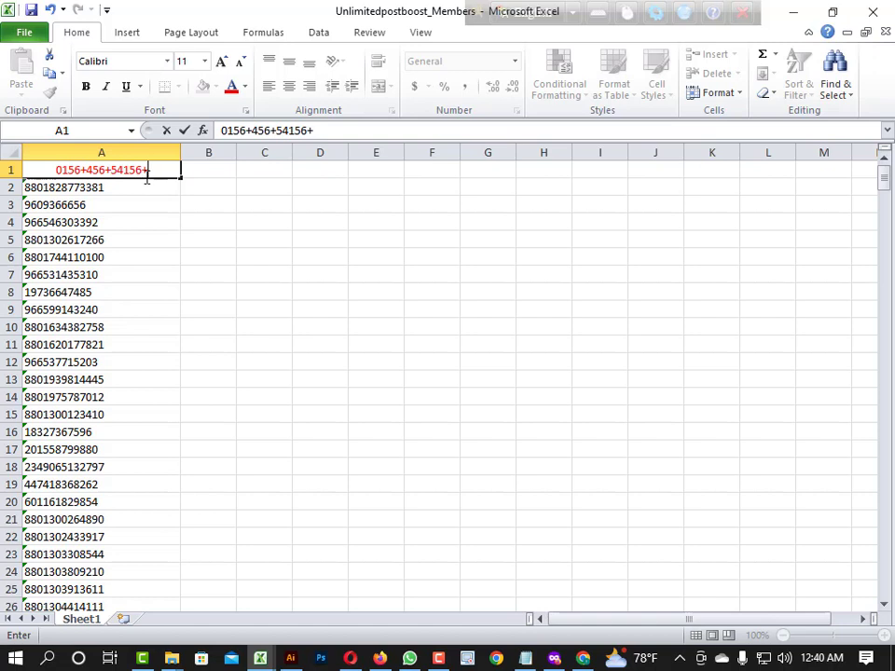
pyautogui.hotkey('alt', 'v')
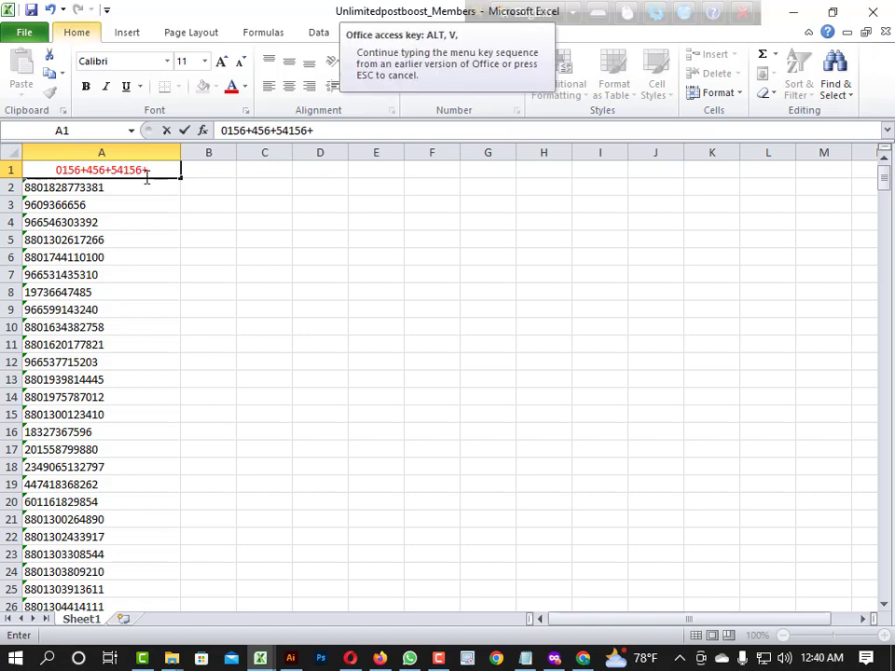
pyautogui.press('super+v')
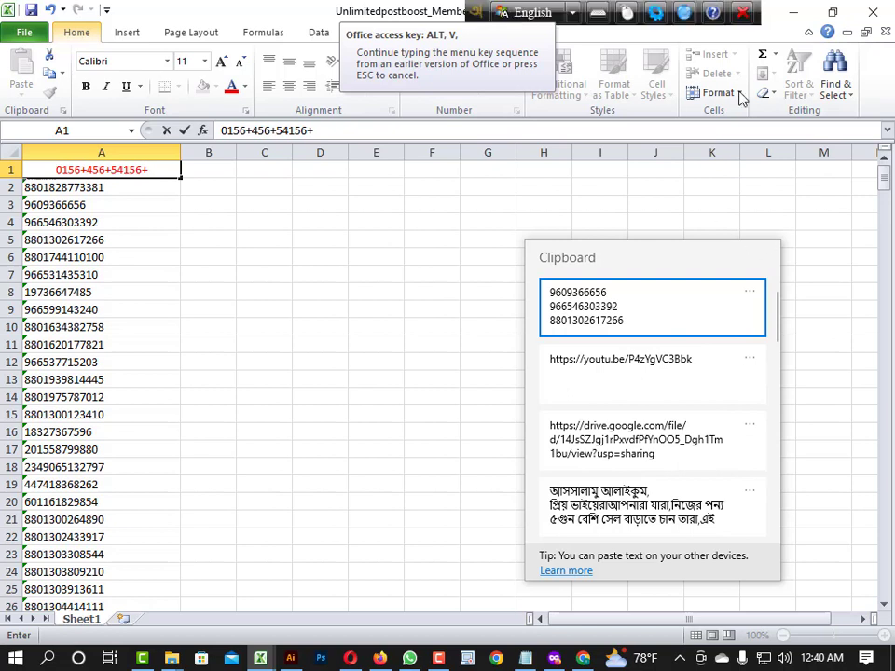
# Close the Unlimitedpostboost_Members workbook and minimize Excel with the "number 1" workbook.
pyautogui.click(874, 13)
pyautogui.click(874, 12)
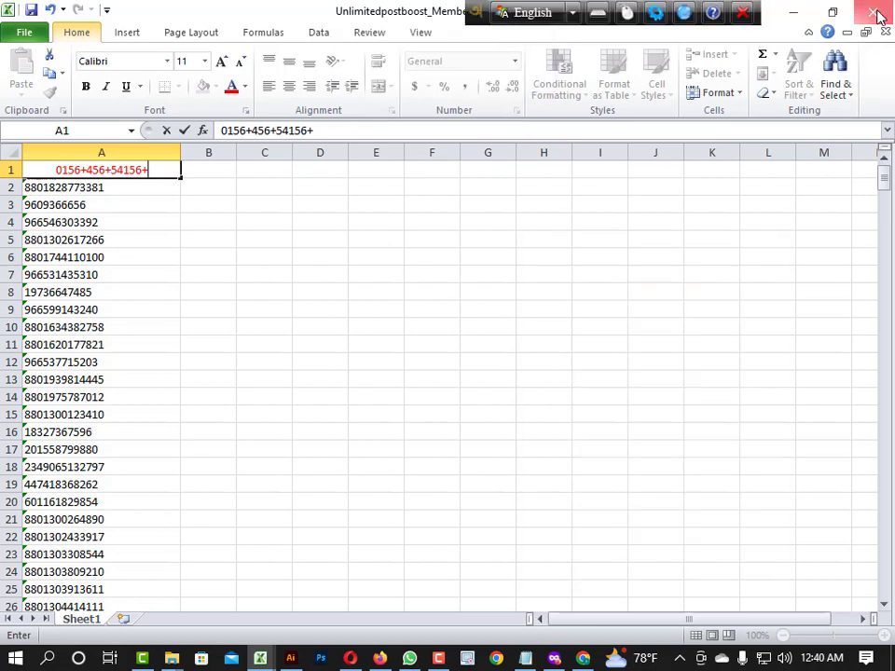
pyautogui.click(371, 354)
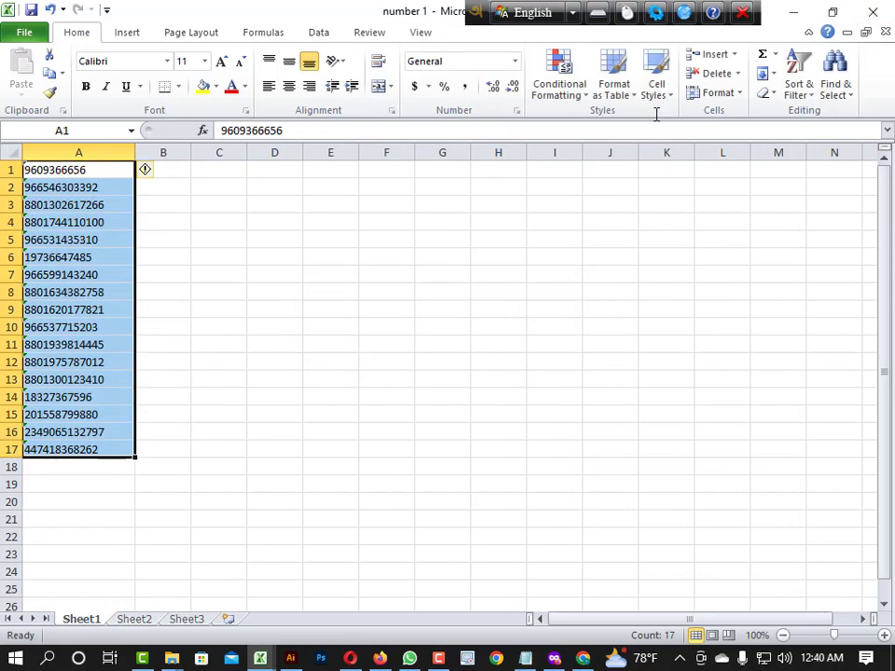
pyautogui.click(795, 12)
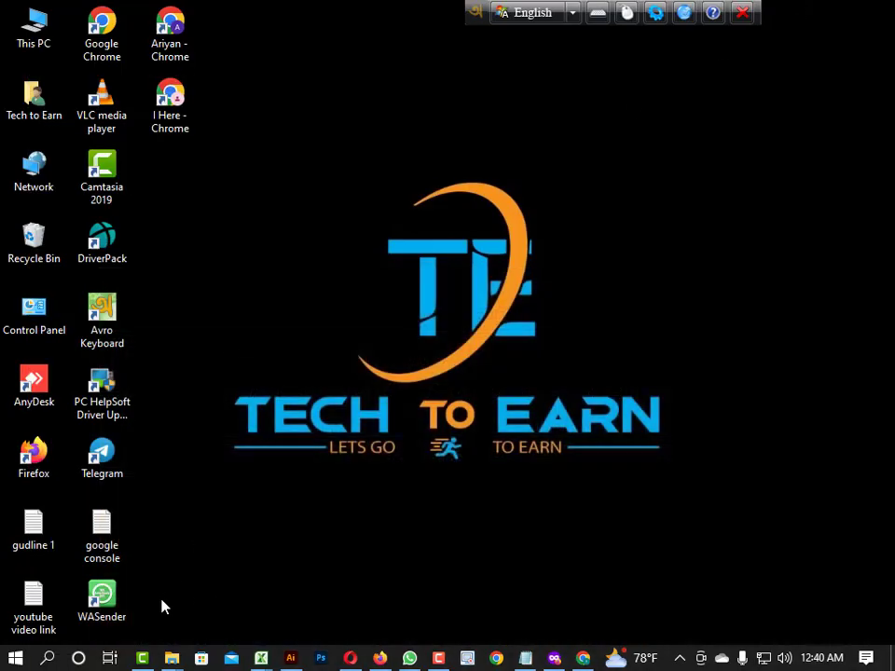
# Launch WA Sender, upload the "number 1" workbook as the target list and clear the first number in it.
pyautogui.doubleClick(102, 597)
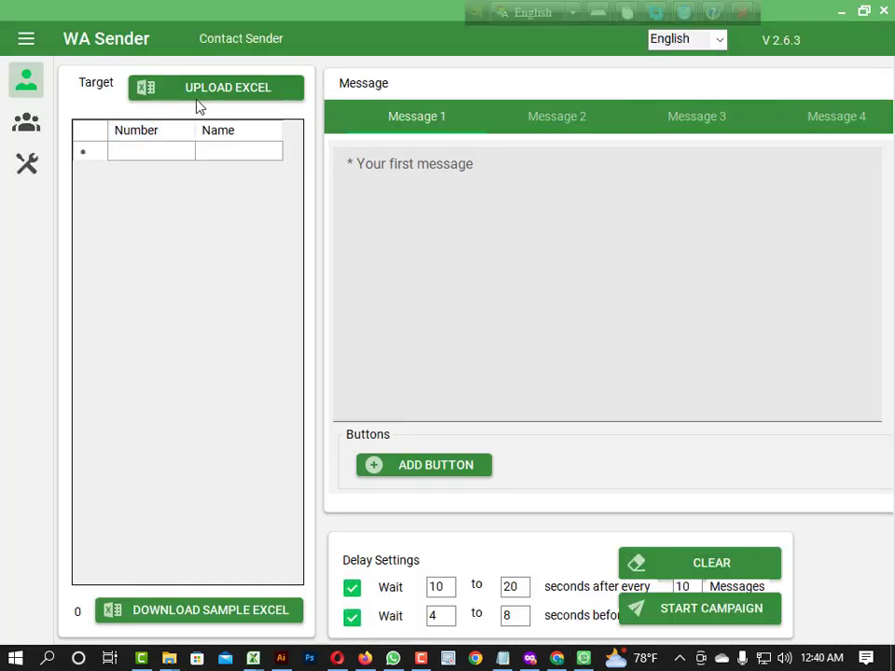
pyautogui.click(197, 97)
pyautogui.scroll(-5, 183, 278)
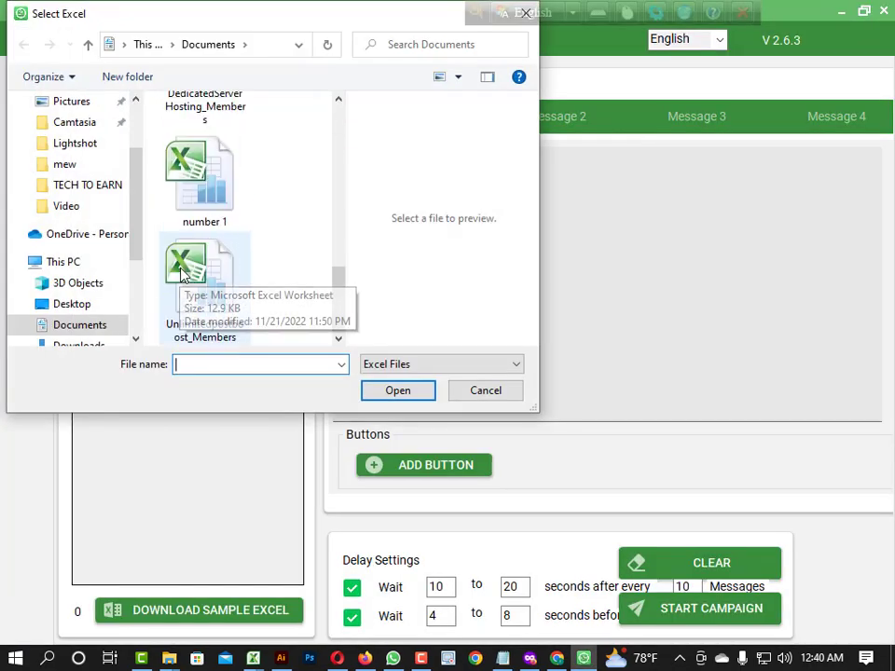
pyautogui.click(192, 228)
pyautogui.click(396, 390)
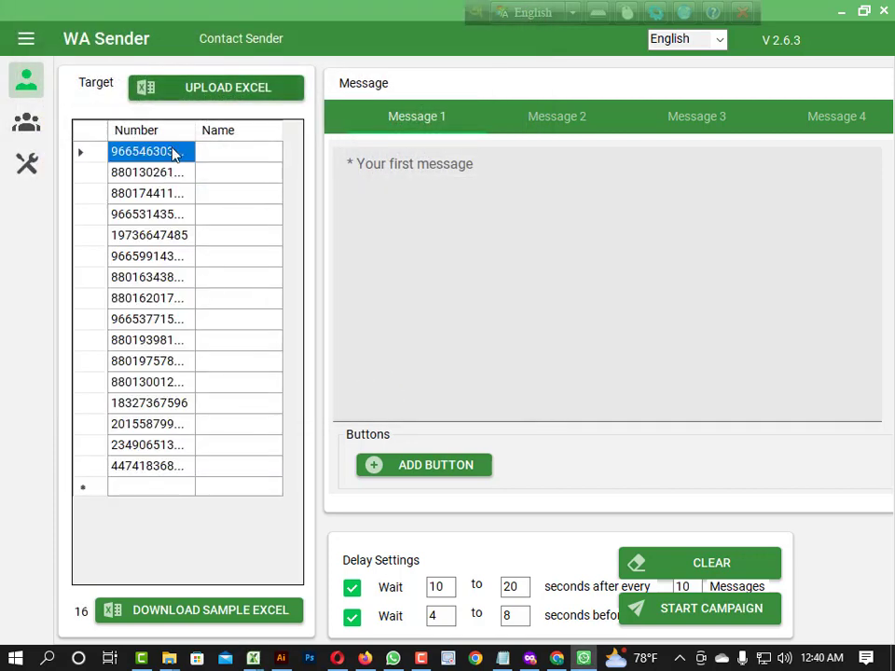
pyautogui.click(174, 152)
pyautogui.press('BackSpace')
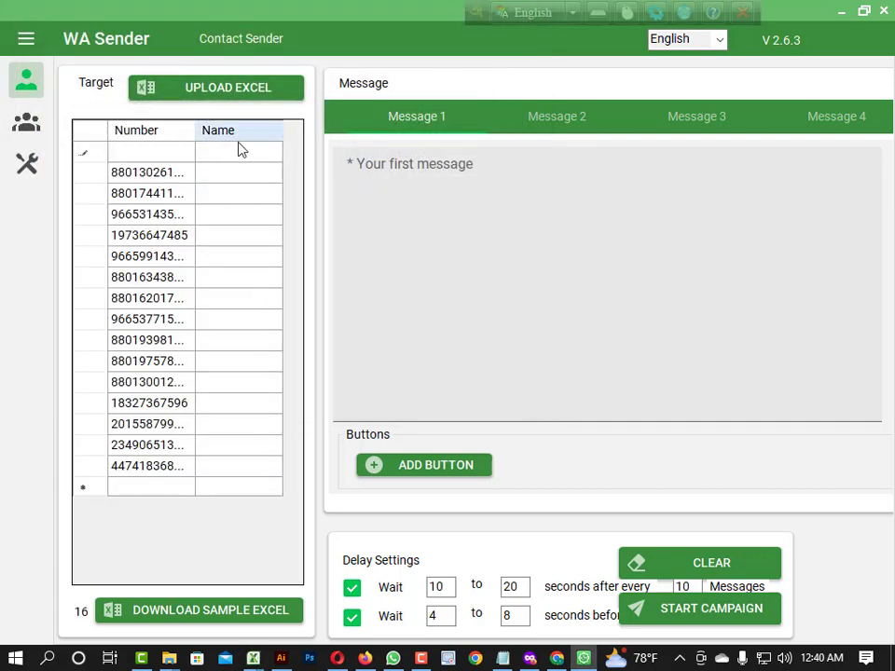
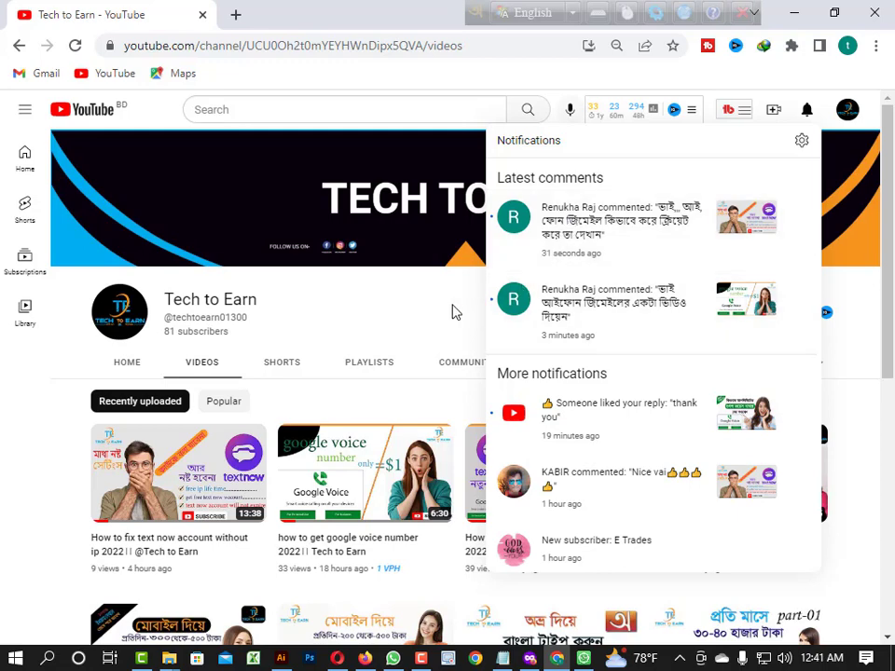
# Close the YouTube notifications, review the uploaded videos on the Tech to Earn channel and minimize the browser.
pyautogui.click(449, 312)
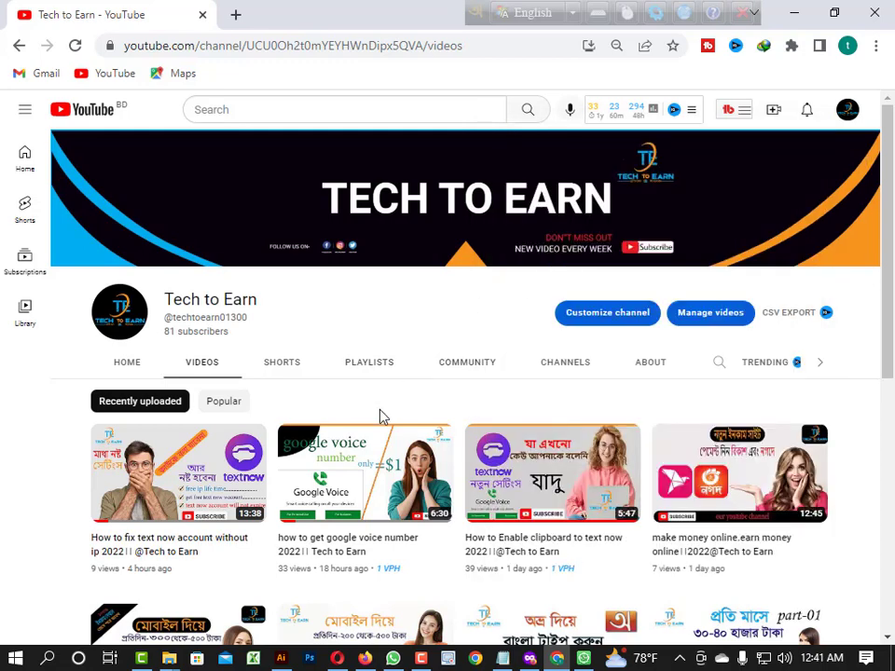
pyautogui.click(199, 364)
pyautogui.scroll(-5, 541, 528)
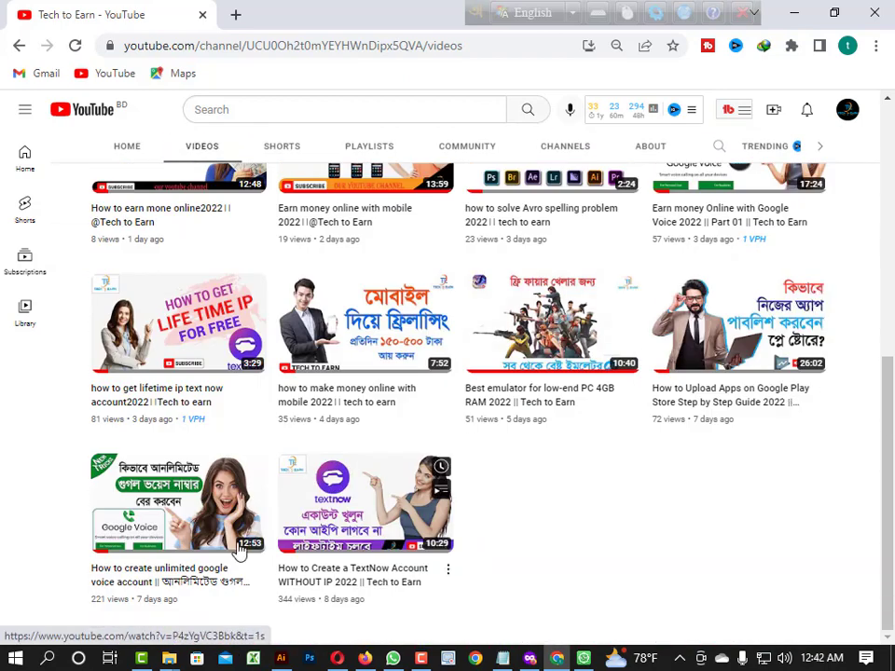
pyautogui.moveTo(417, 492)
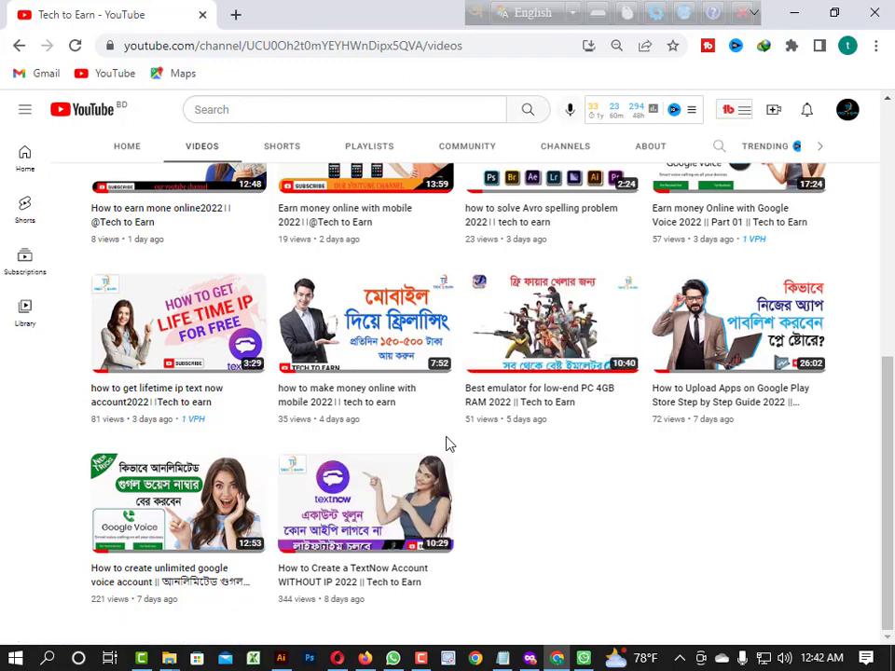
pyautogui.scroll(10, 456, 436)
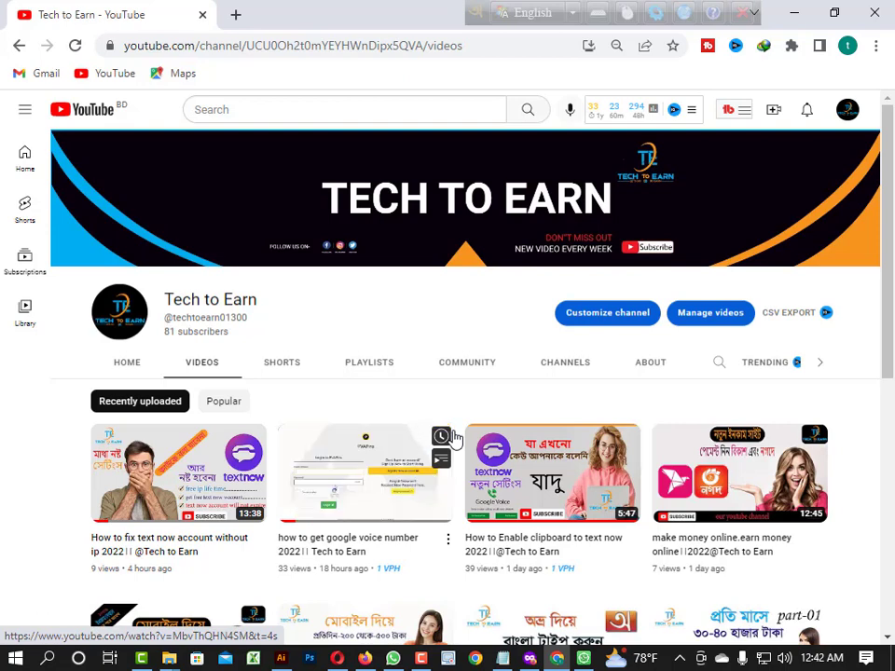
pyautogui.tripleClick(232, 336)
pyautogui.scroll(-3, 299, 395)
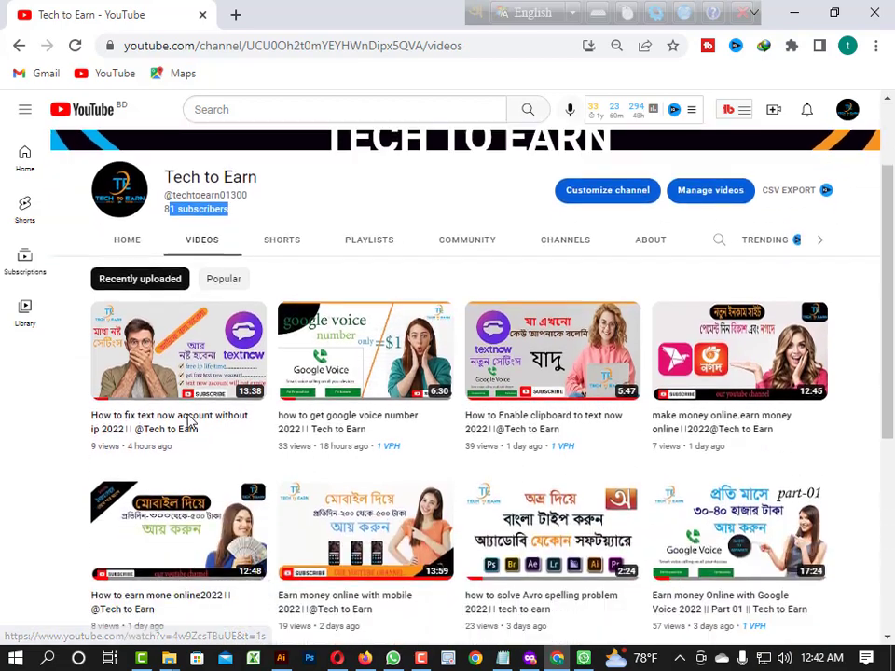
pyautogui.scroll(-3, 299, 395)
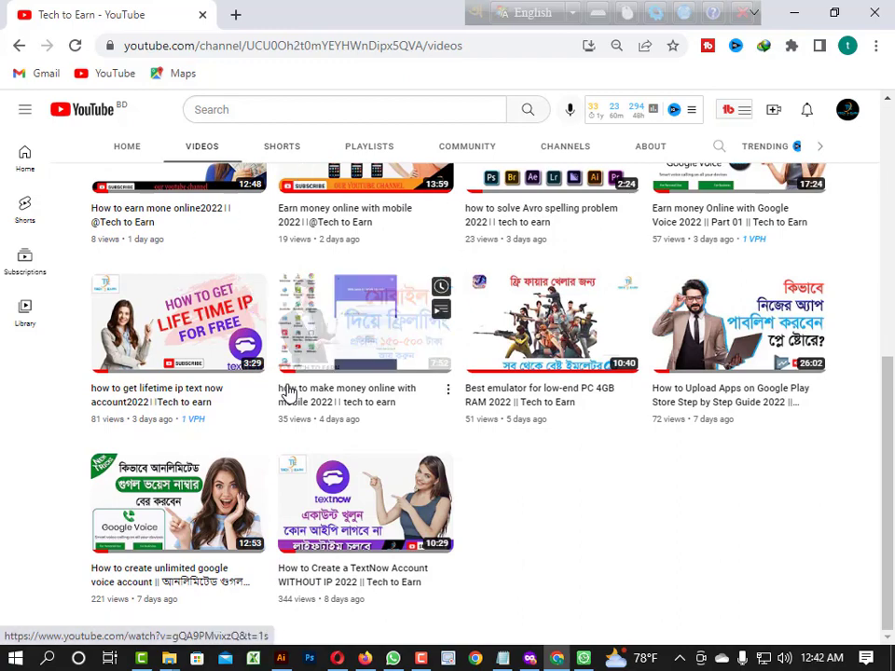
pyautogui.scroll(4, 291, 400)
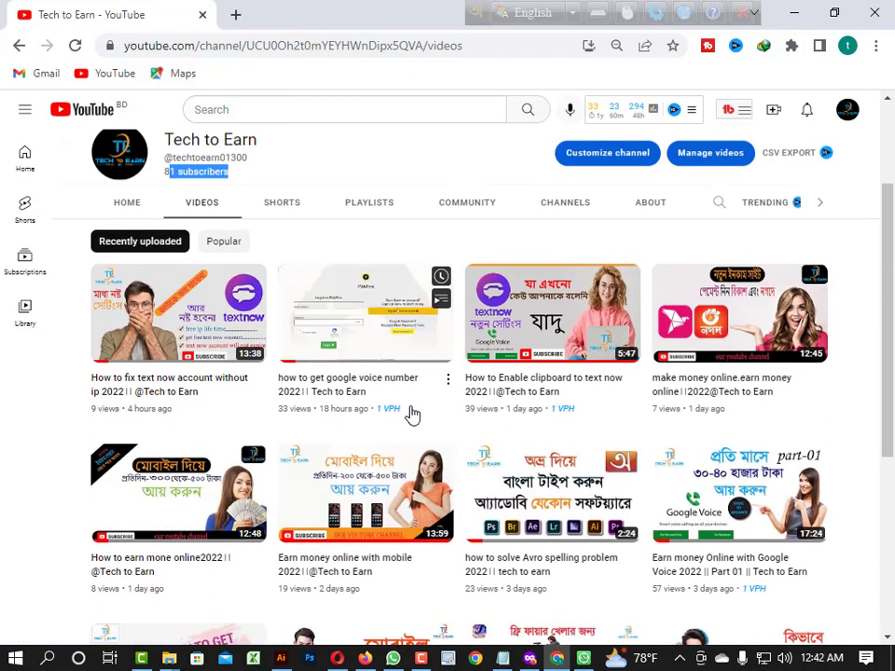
pyautogui.scroll(-2, 410, 407)
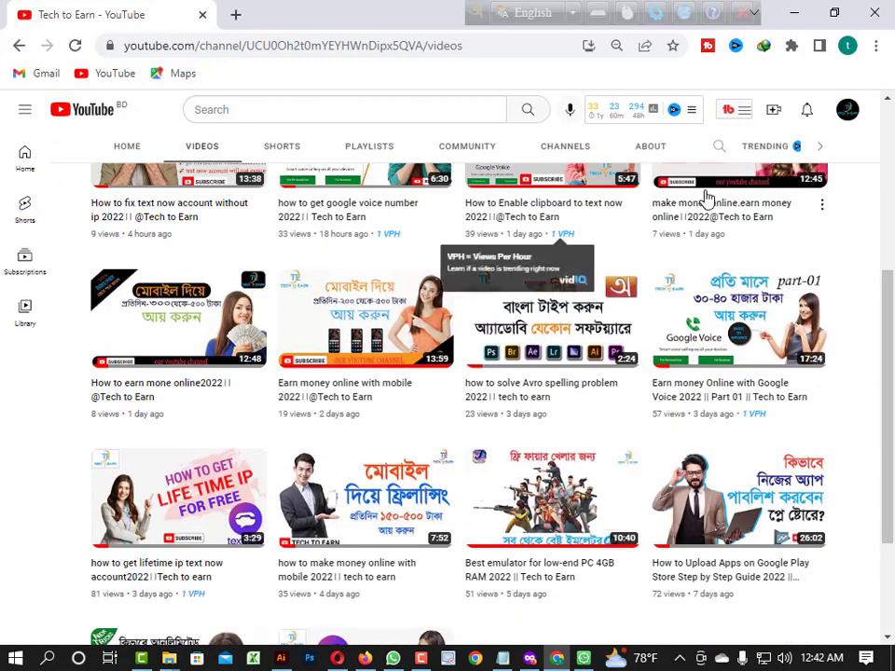
pyautogui.moveTo(632, 348)
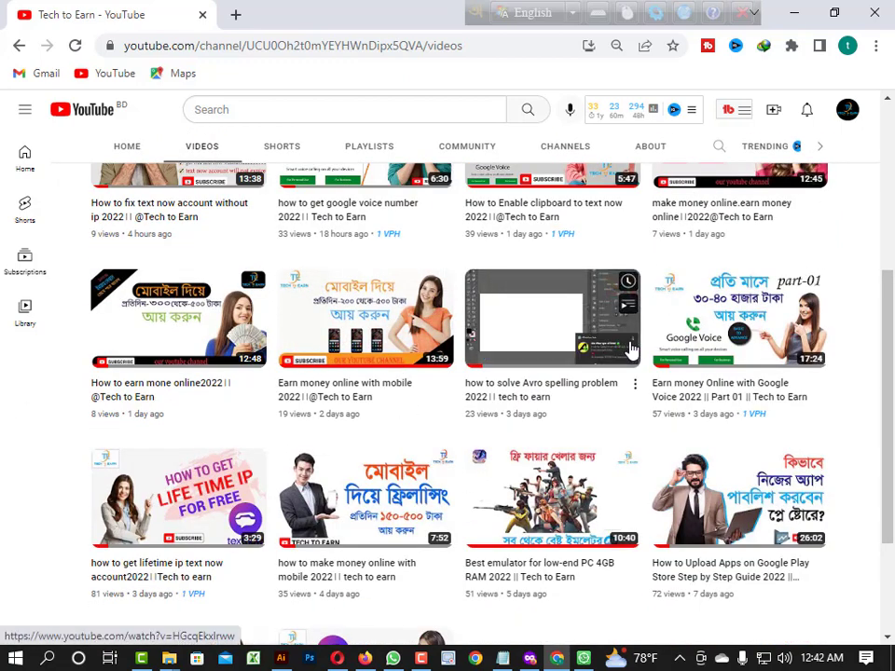
pyautogui.click(797, 13)
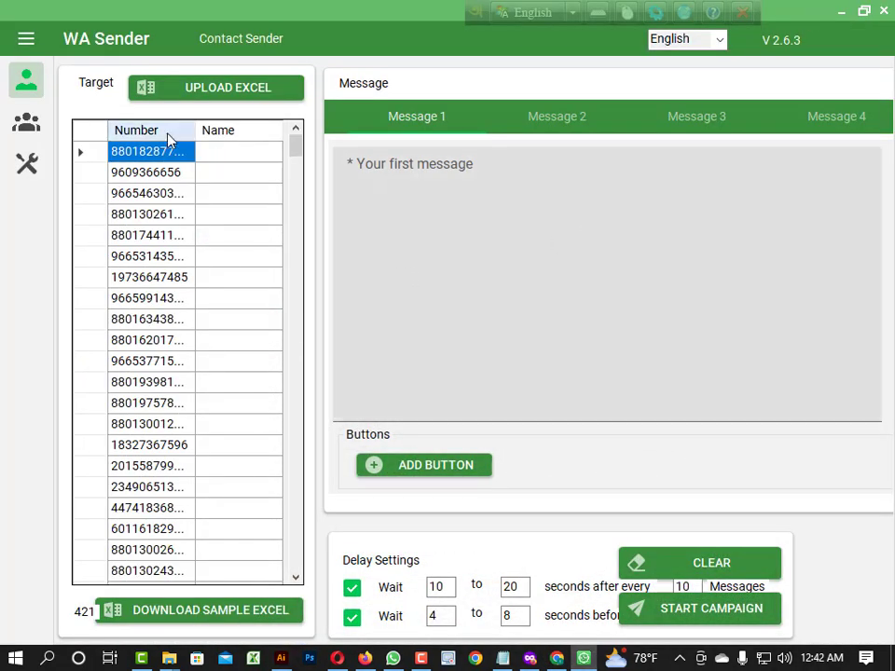
# Look through the target number list in Contact Sender and place the cursor in the Message 1 text.
pyautogui.scroll(-3, 148, 300)
pyautogui.scroll(2, 171, 318)
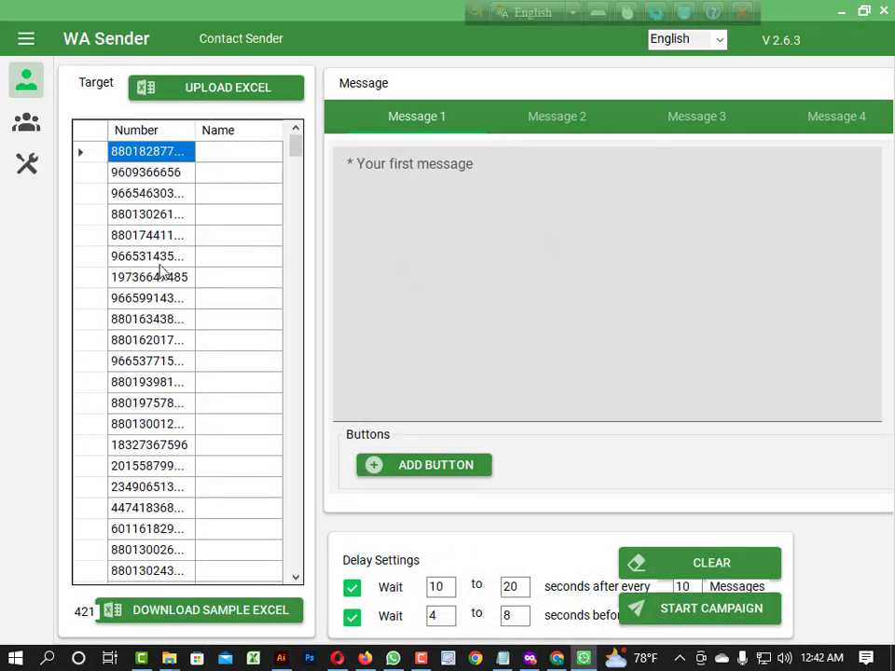
pyautogui.click(407, 152)
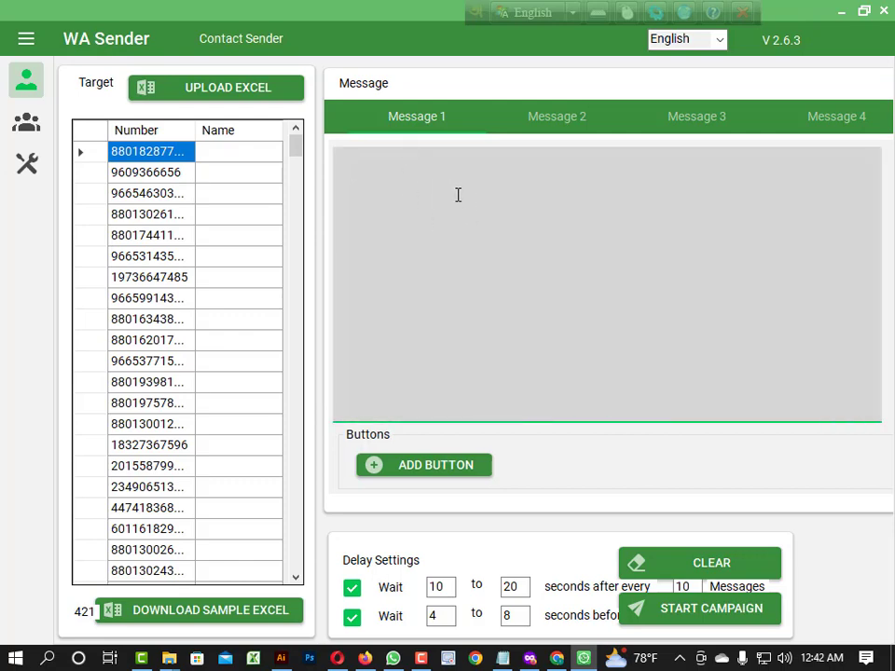
# Switch to Chrome and copy the URL of the Tech to Earn channel's videos page.
pyautogui.click(557, 659)
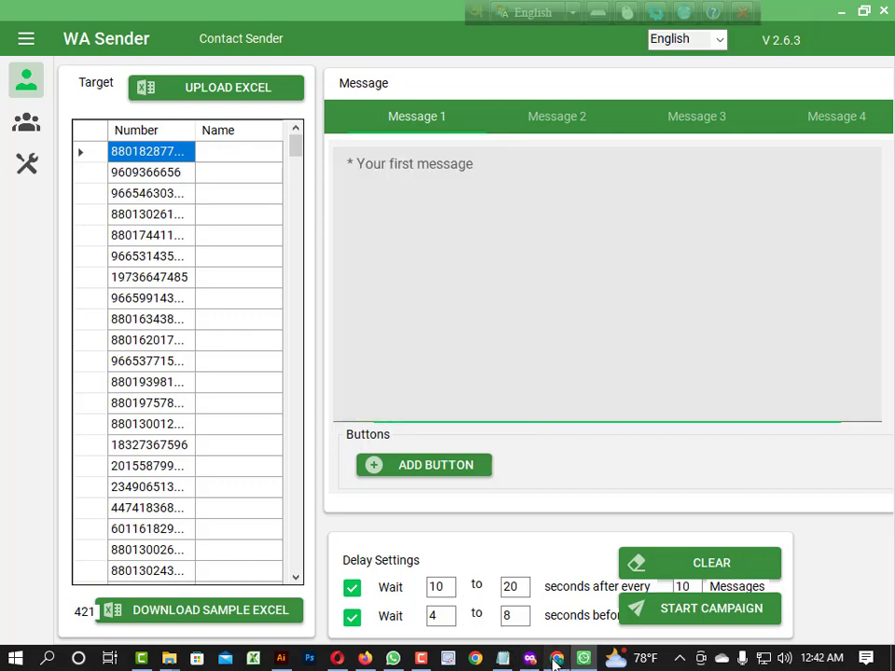
pyautogui.scroll(-2, 438, 474)
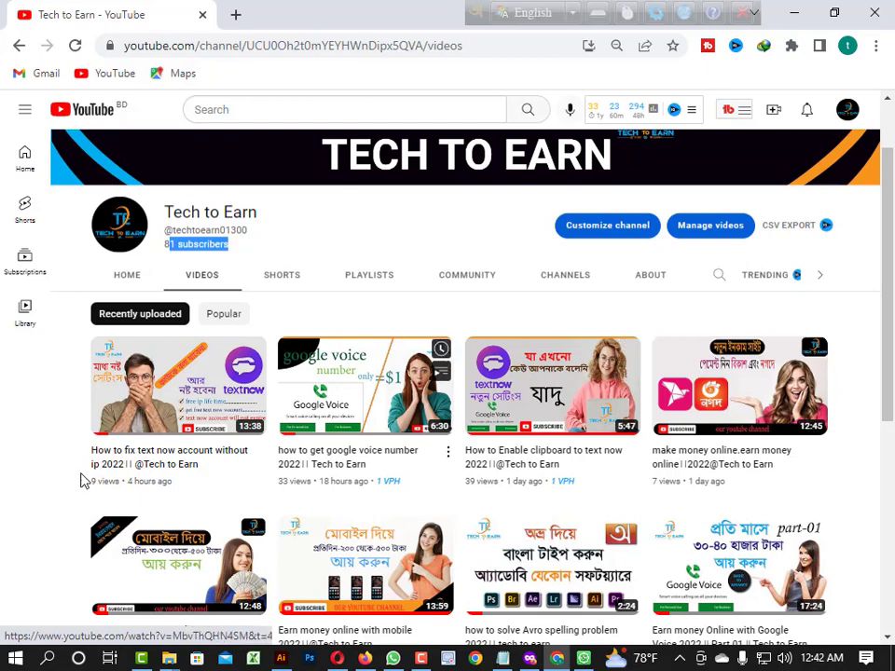
pyautogui.moveTo(548, 410)
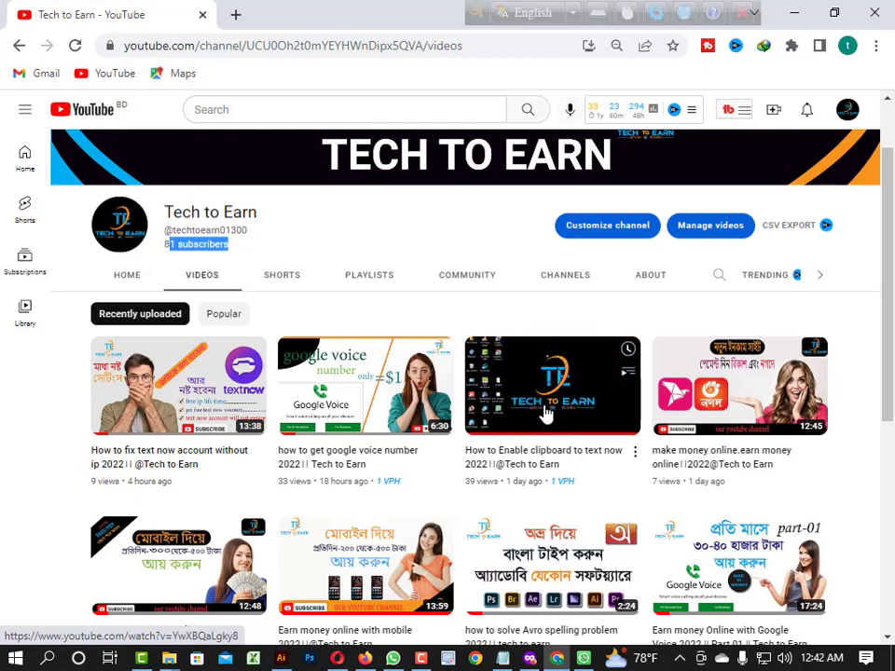
pyautogui.moveTo(476, 44); pyautogui.dragTo(65, 45)
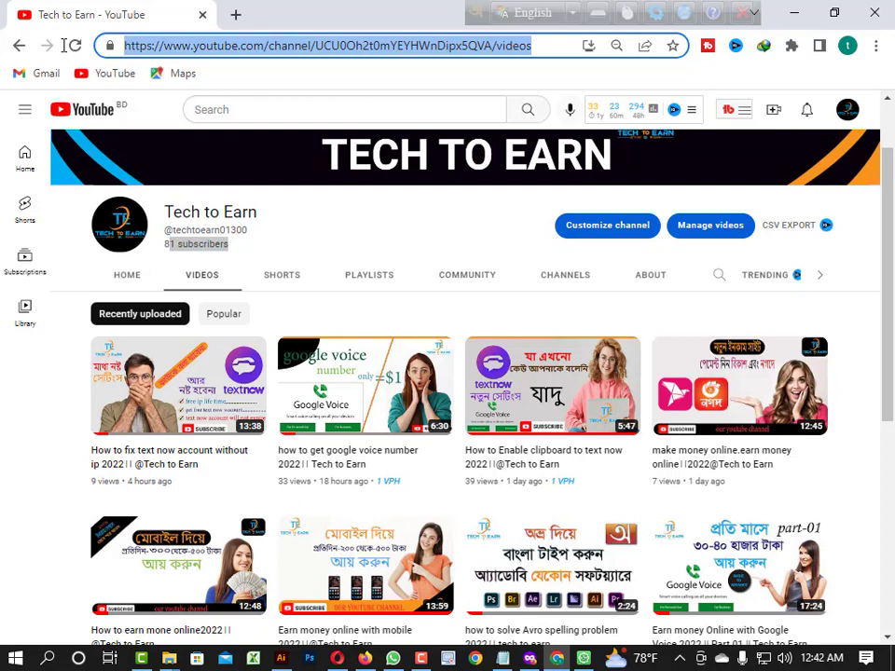
pyautogui.rightClick(238, 45)
pyautogui.click(282, 138)
# Look through the clipboard history for a previously copied message or link, then close it.
pyautogui.press('super+v')
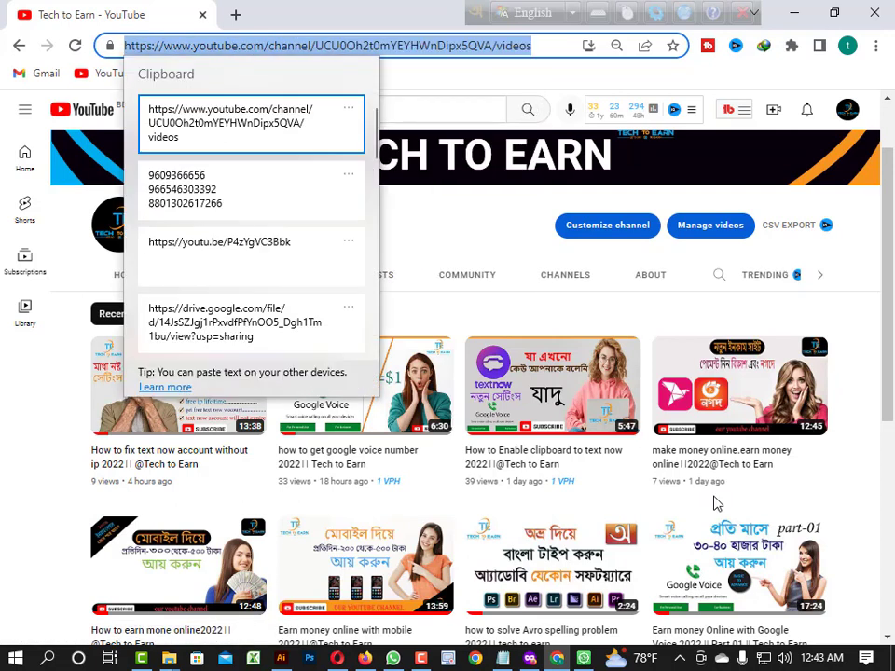
pyautogui.scroll(-3, 272, 140)
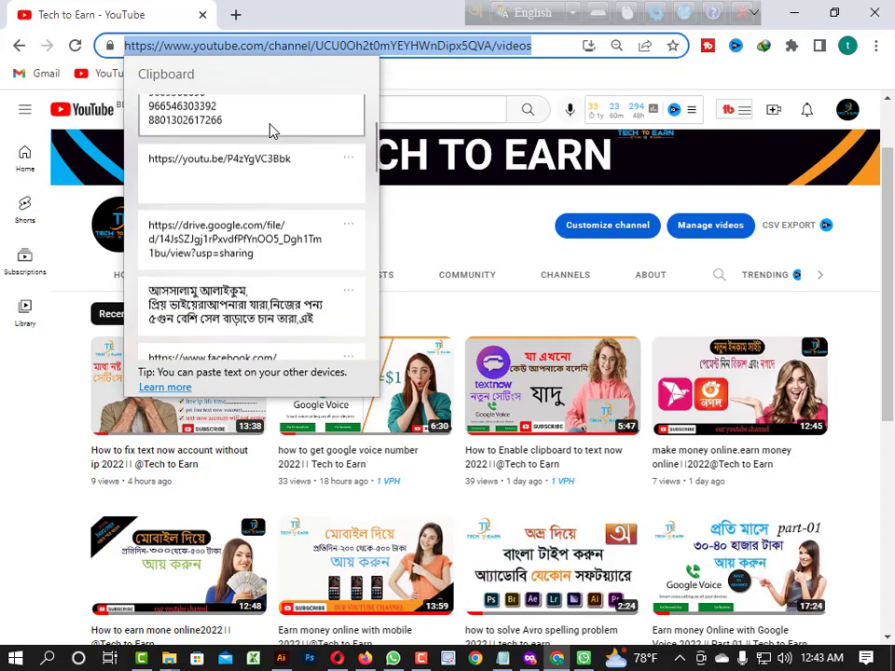
pyautogui.scroll(-5, 285, 248)
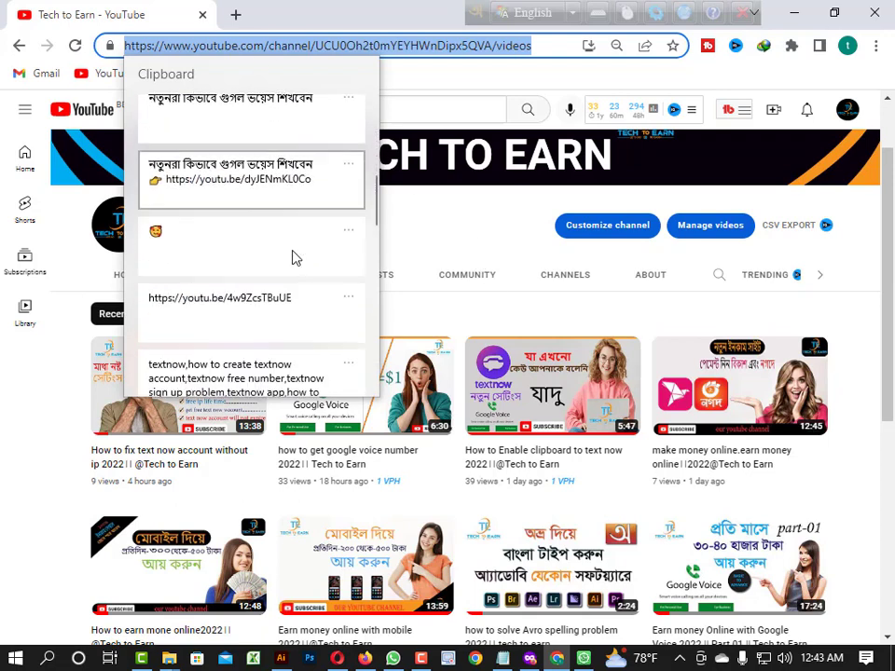
pyautogui.scroll(-6, 293, 244)
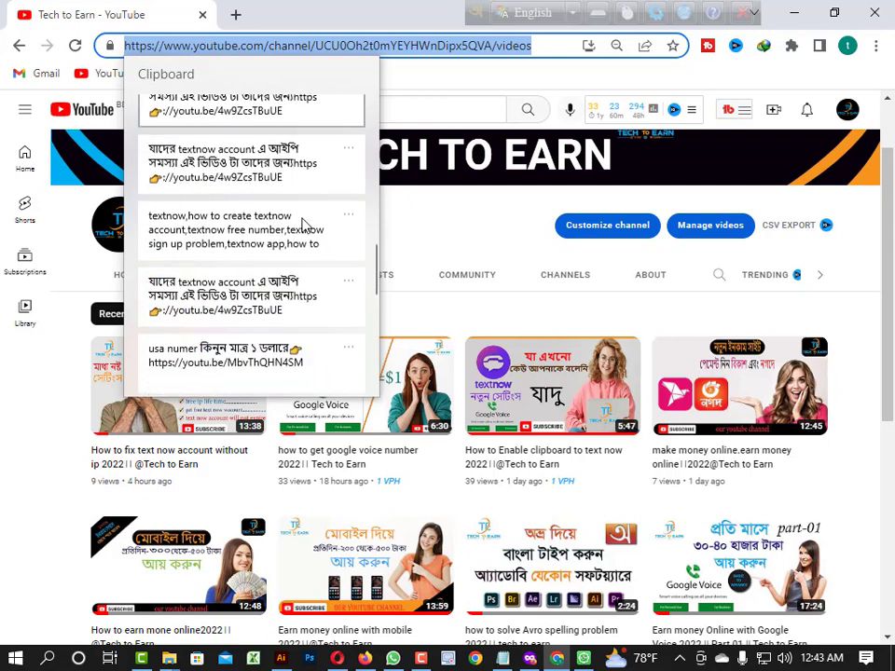
pyautogui.scroll(-8, 300, 230)
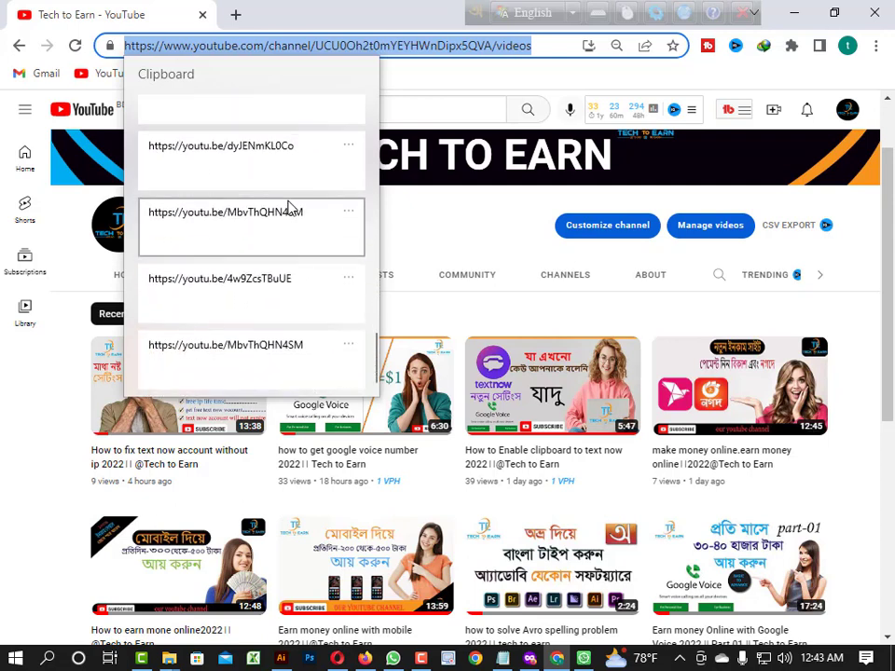
pyautogui.press('Escape')
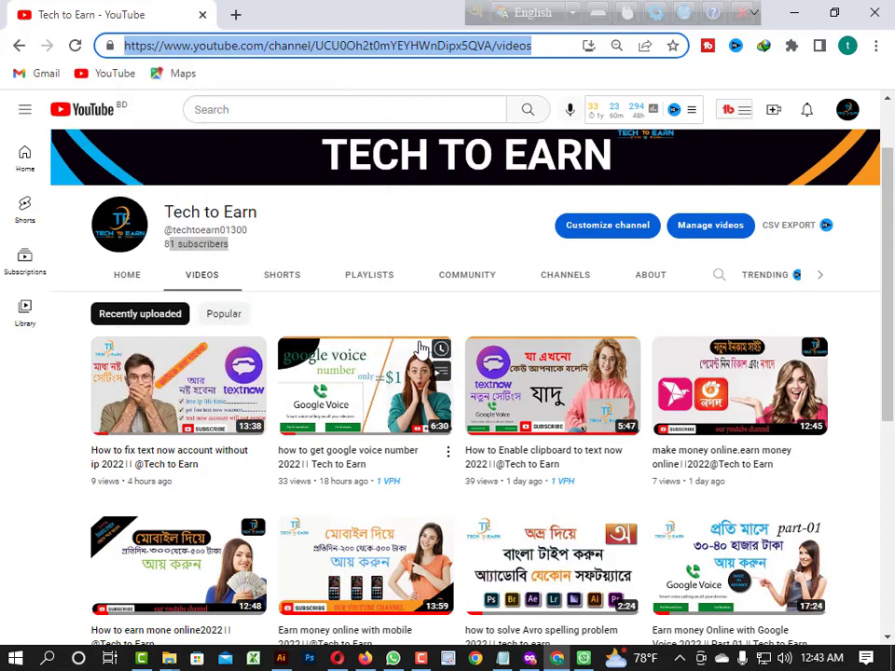
pyautogui.click(434, 253)
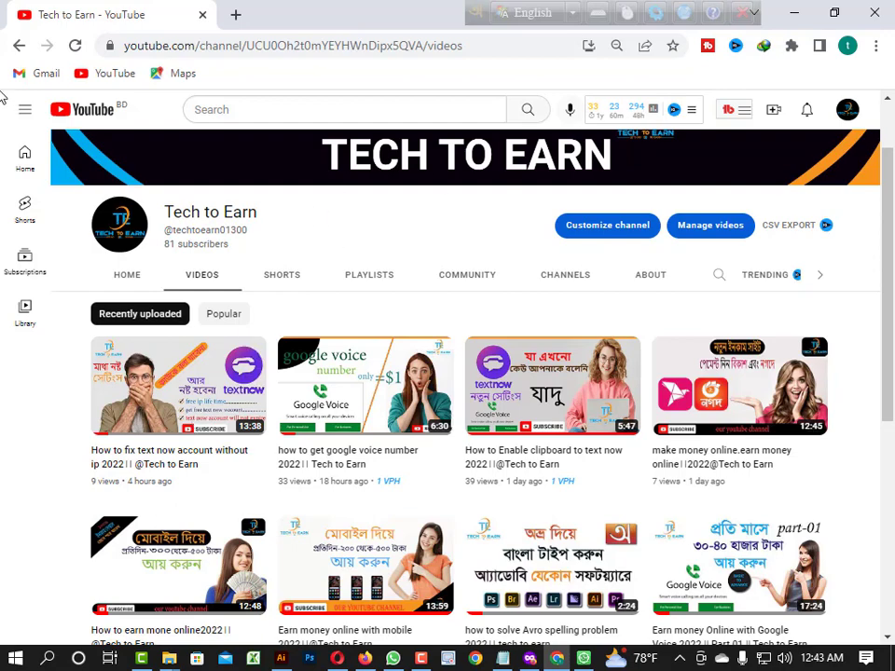
pyautogui.click(281, 659)
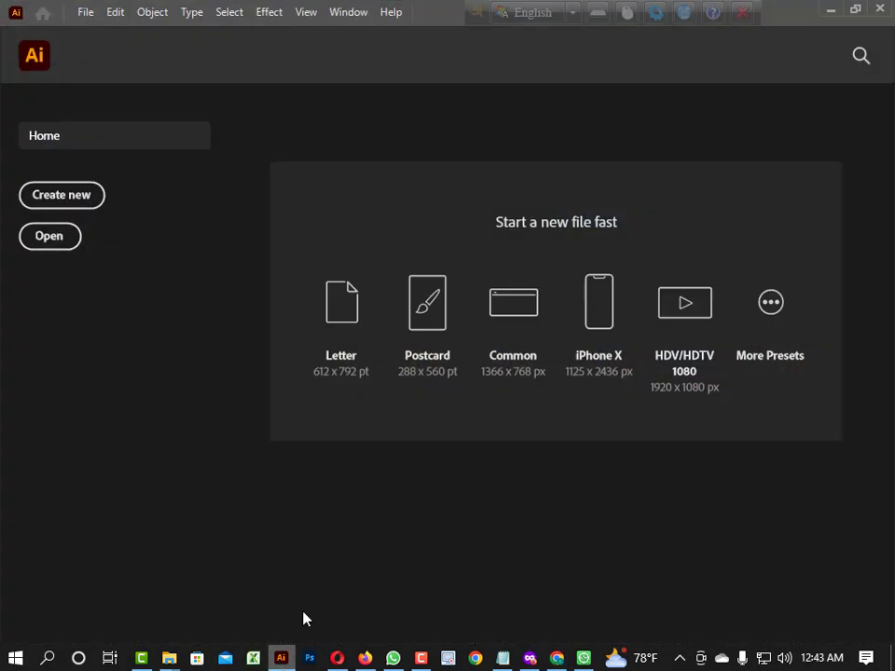
pyautogui.click(37, 195)
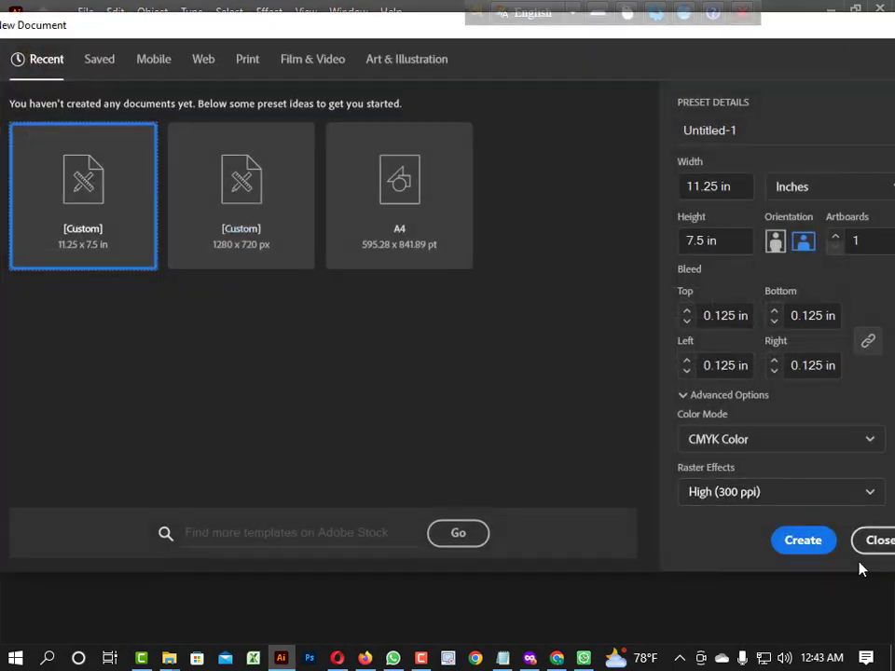
pyautogui.moveTo(817, 24); pyautogui.dragTo(757, 87)
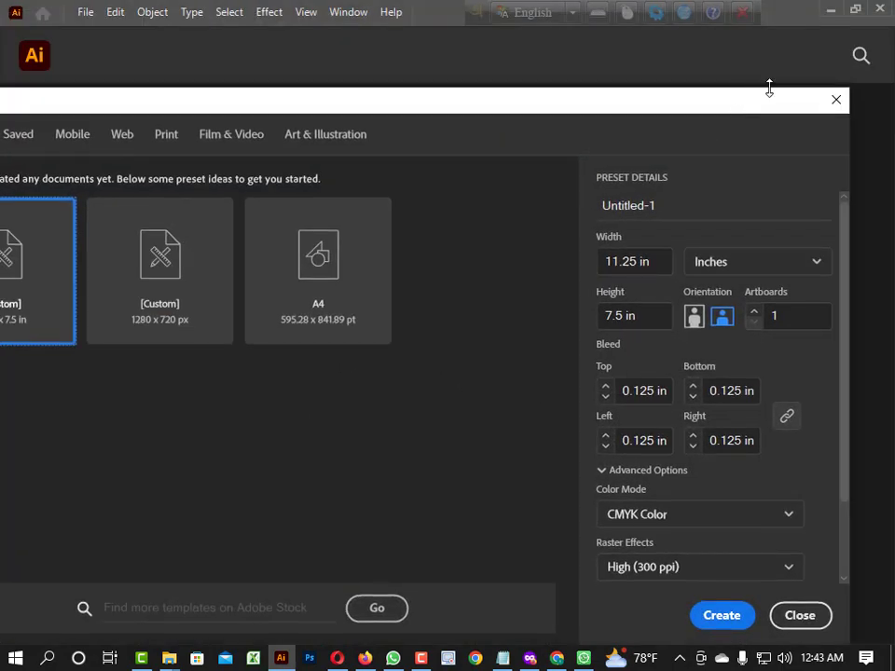
pyautogui.click(834, 100)
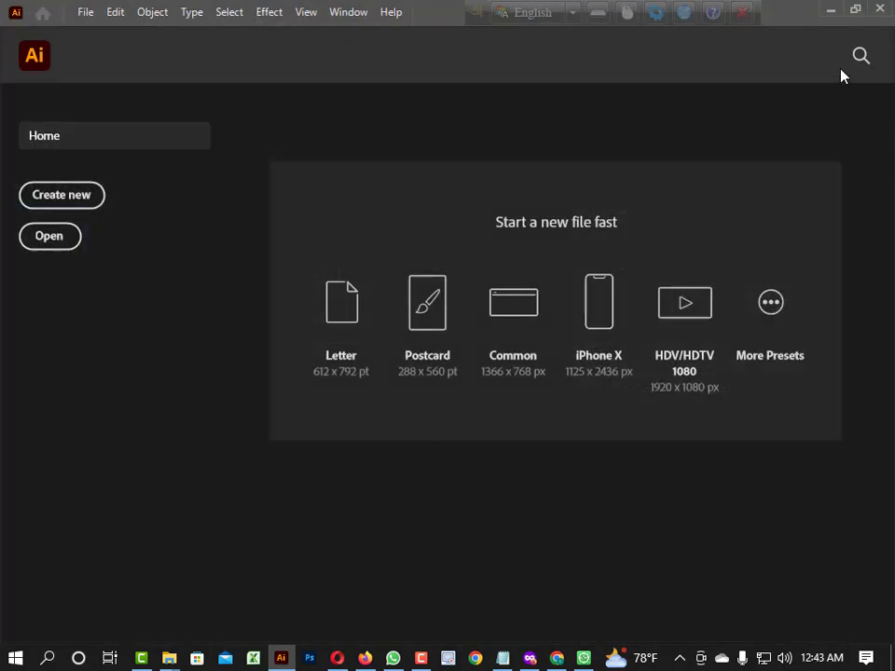
pyautogui.click(831, 10)
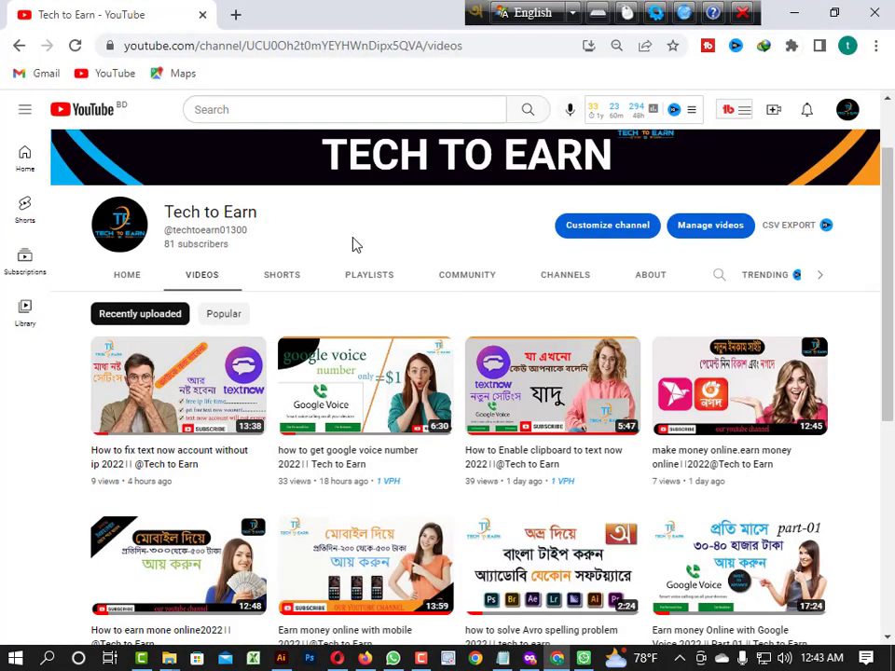
pyautogui.press('super+v')
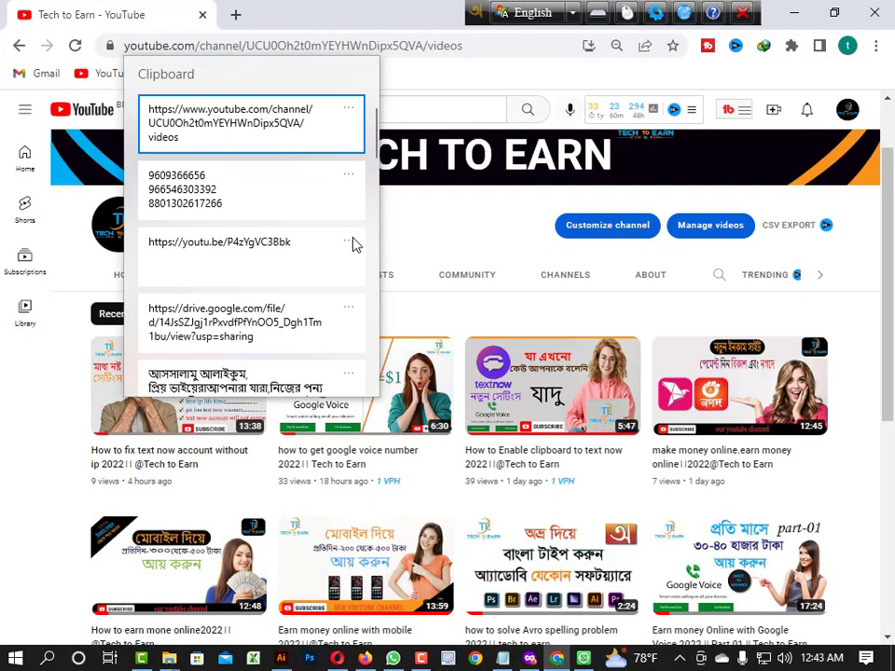
pyautogui.click(445, 79)
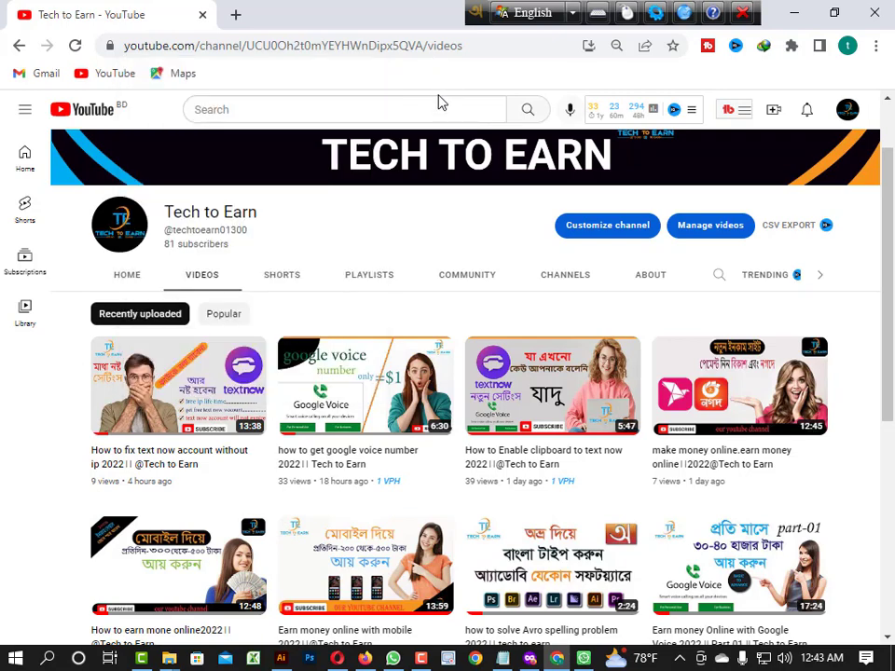
# Open the video "How to fix text now account without ip 2022", pause it, copy its share link and minimize the browser.
pyautogui.scroll(-3, 365, 399)
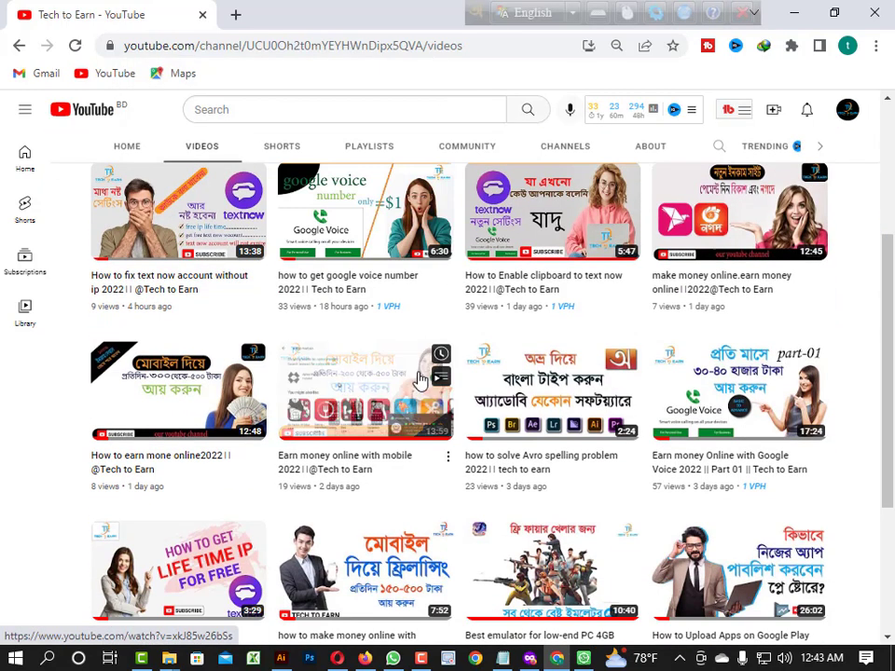
pyautogui.click(186, 254)
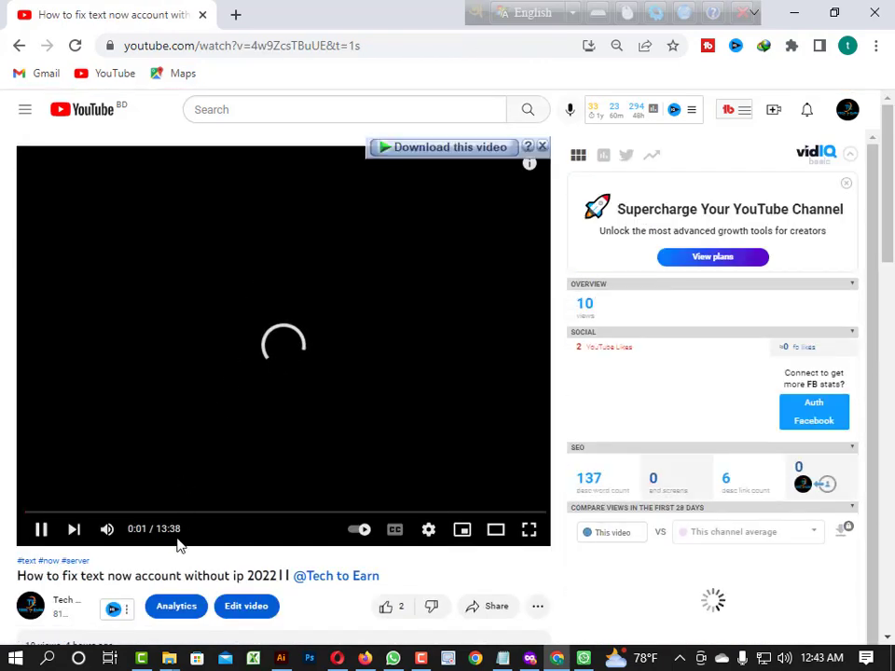
pyautogui.click(46, 535)
pyautogui.scroll(-1, 270, 516)
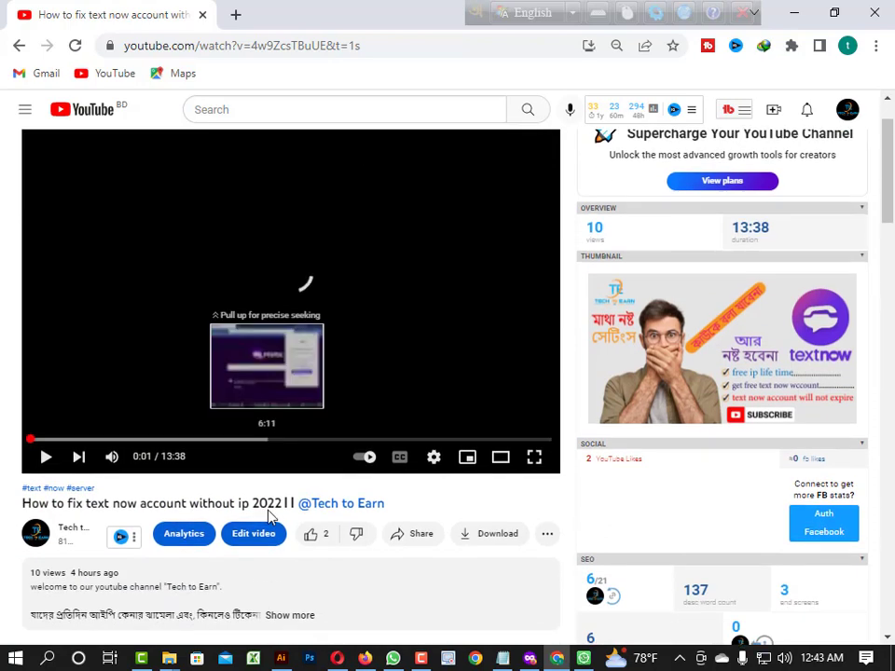
pyautogui.click(399, 523)
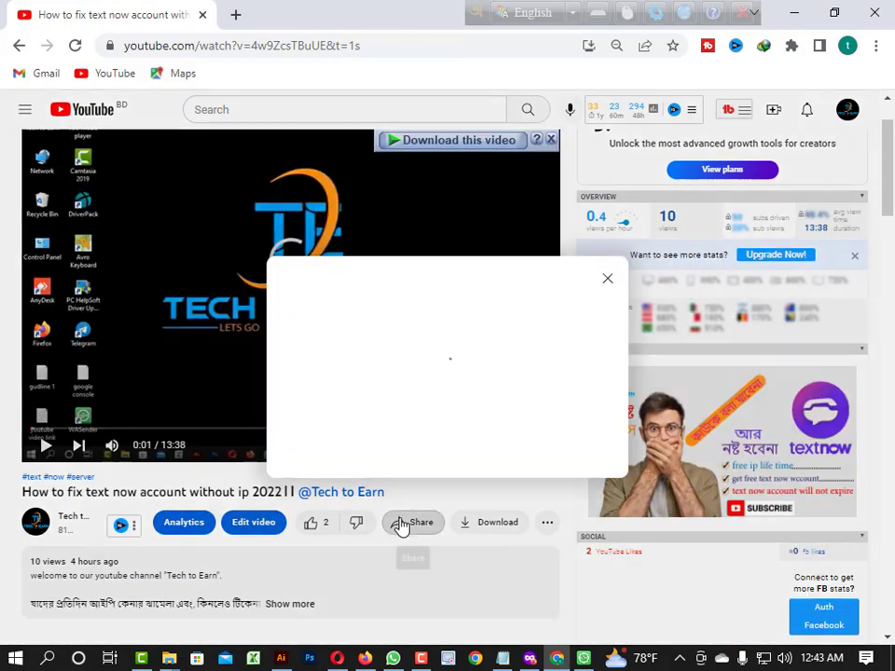
pyautogui.click(576, 449)
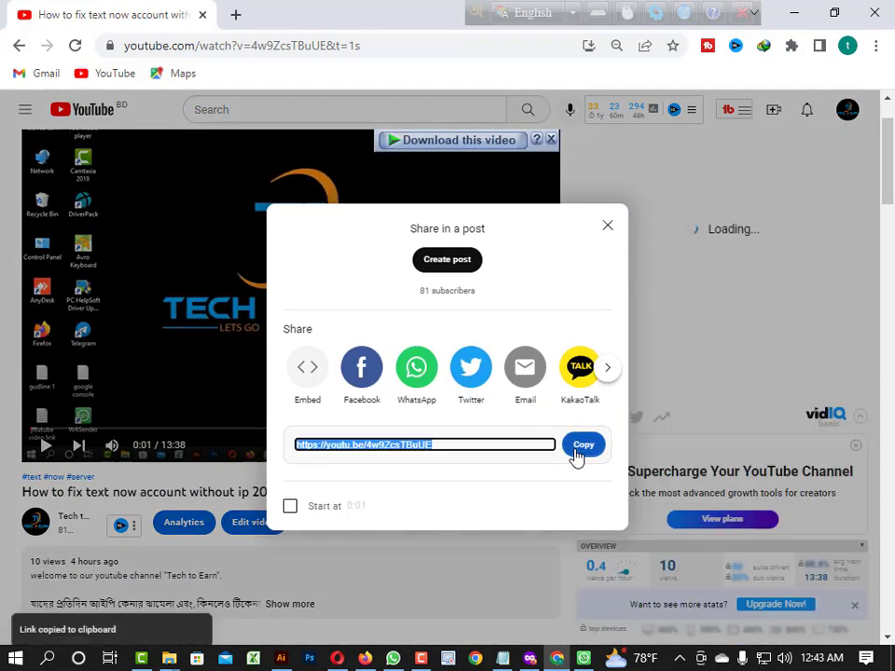
pyautogui.click(799, 15)
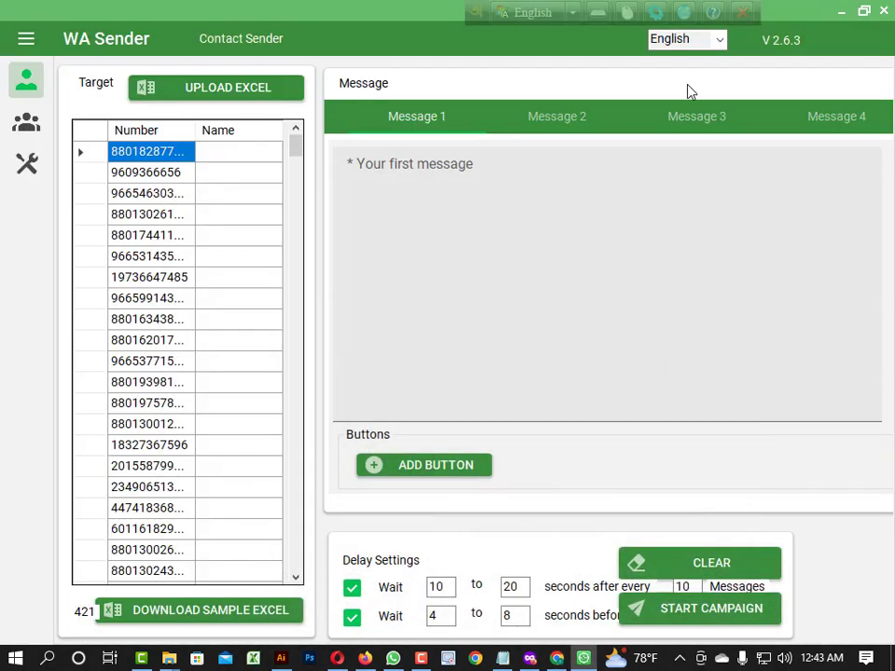
# Write Message 1: "আসসালামু আলাইকু, প্রিয় গুগল ভইয়েস প্রেমিক ভাইয়েরা, আপনাদের যাদের আইপি এর সমস্যা তাদের জন্য এই ভিডিওটা আমি ১০০% সিউর আপনি উপকৃত হবেনাশাকরি ভিডিওটা দেখবেন ধন্যবাদ।".
pyautogui.click(402, 171)
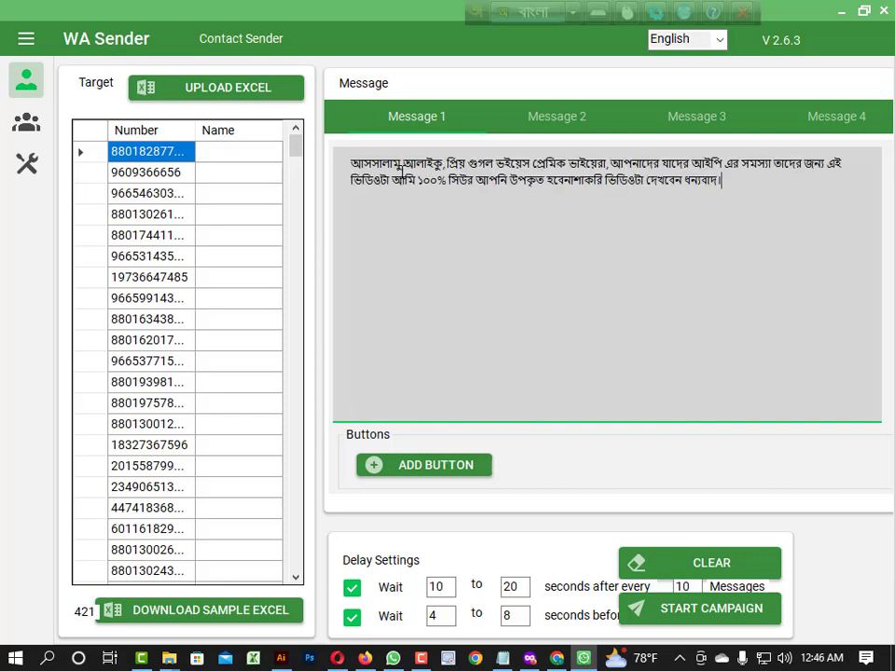
pyautogui.click(376, 89)
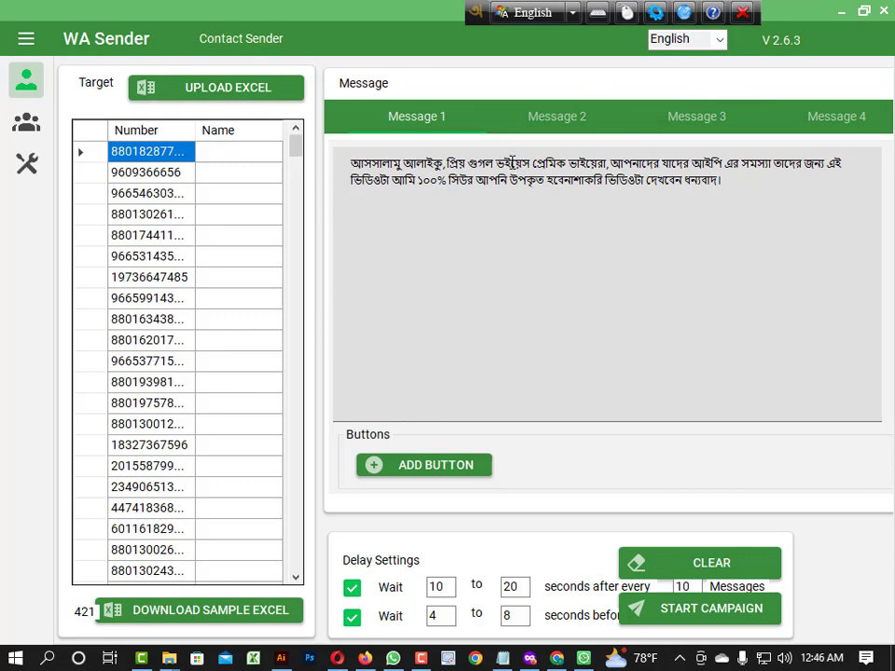
# Correct ভইয়েস to ভয়েস in Message 1 and put the opening greeting on its own line without the comma after it.
pyautogui.click(512, 163)
pyautogui.press('BackSpace')
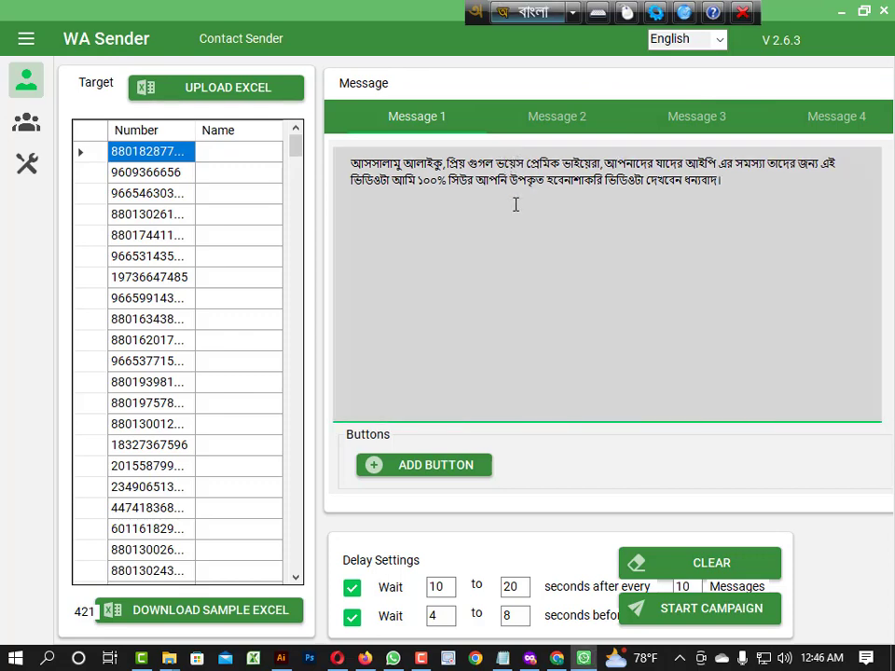
pyautogui.click(446, 164)
pyautogui.press('Return')
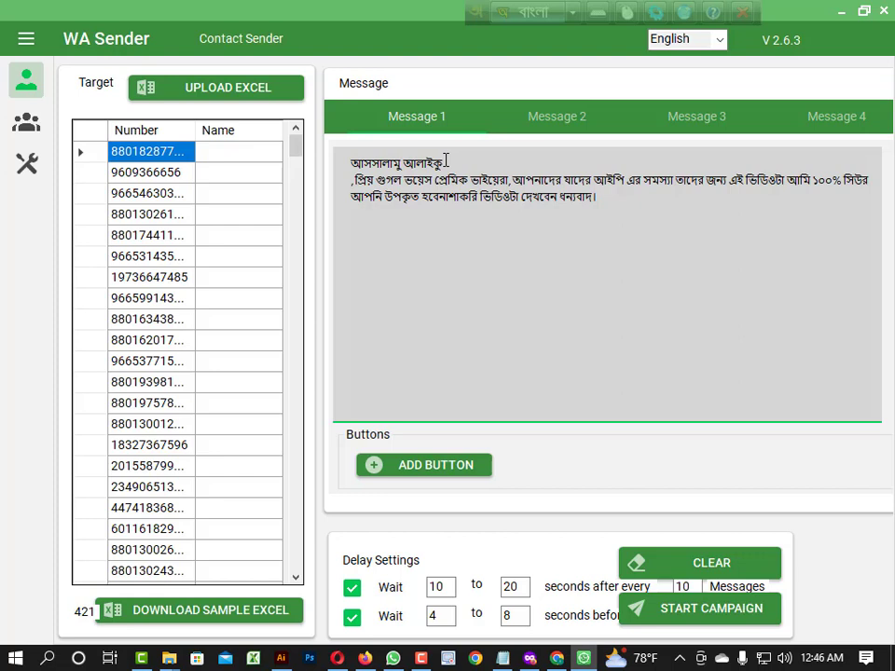
pyautogui.press('Delete')
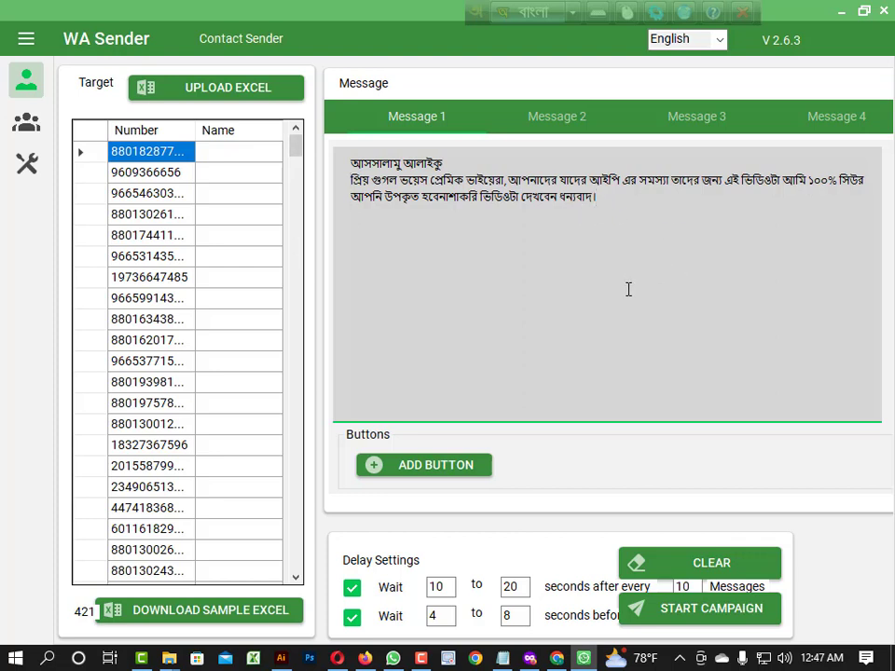
# Add a Normal Button with the text "video link" to Message 1 and save it.
pyautogui.click(364, 466)
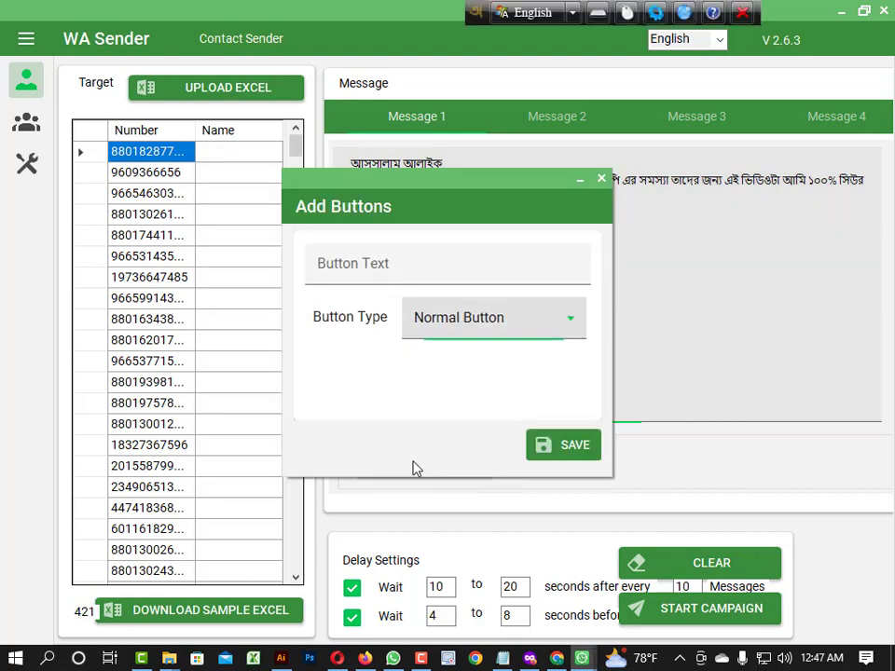
pyautogui.click(416, 261)
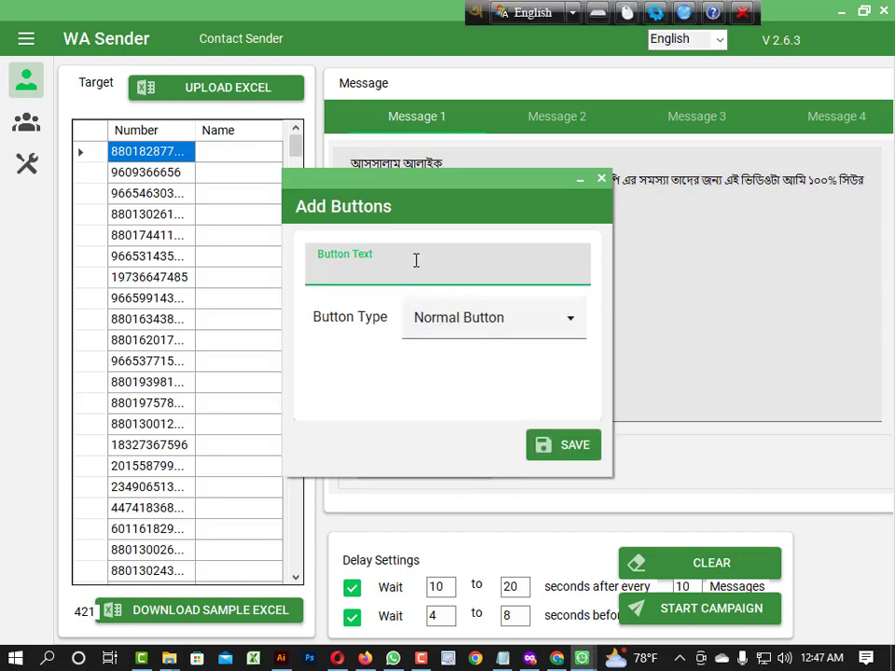
pyautogui.write('vi')
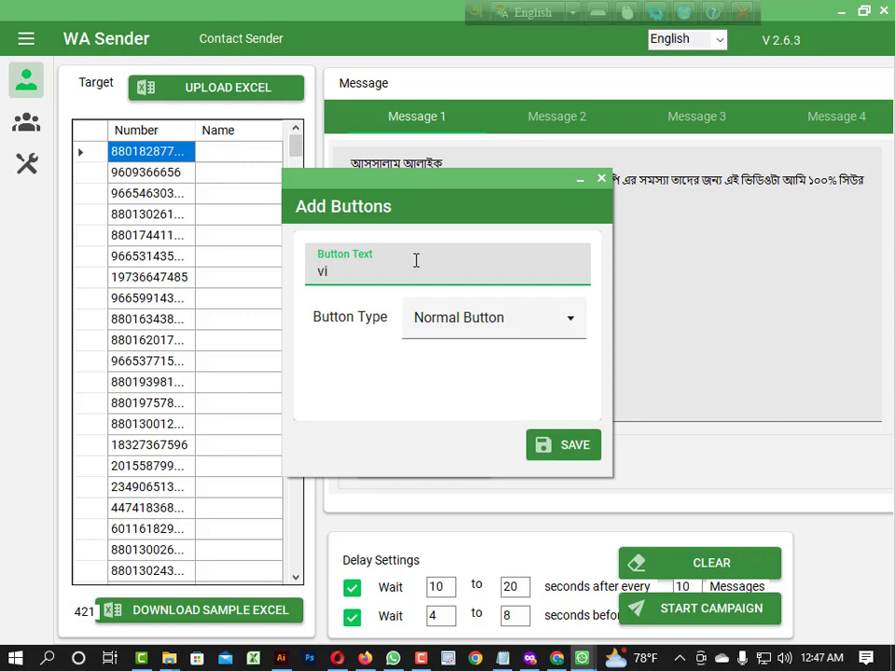
pyautogui.write('deo')
pyautogui.click(573, 444)
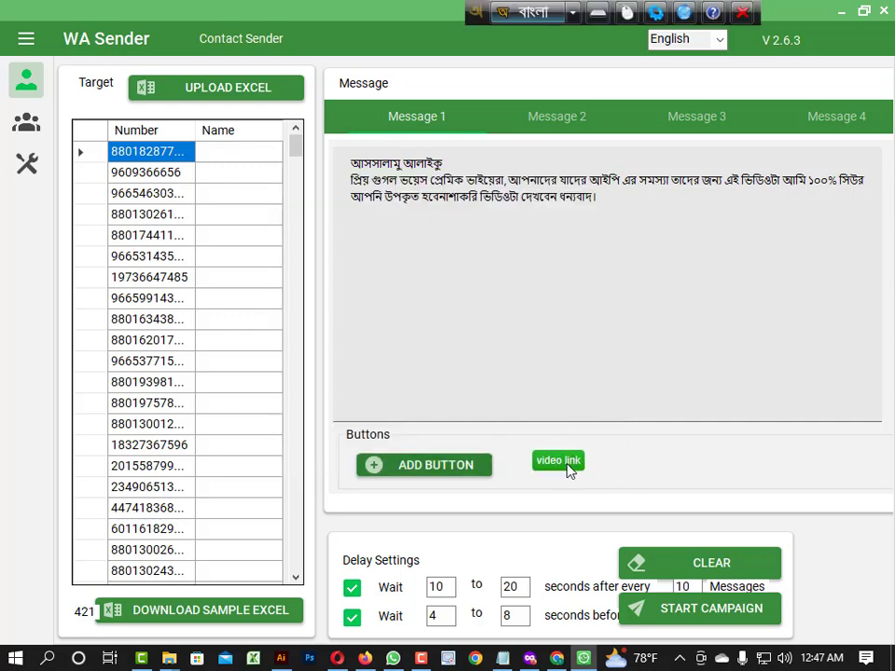
pyautogui.click(571, 467)
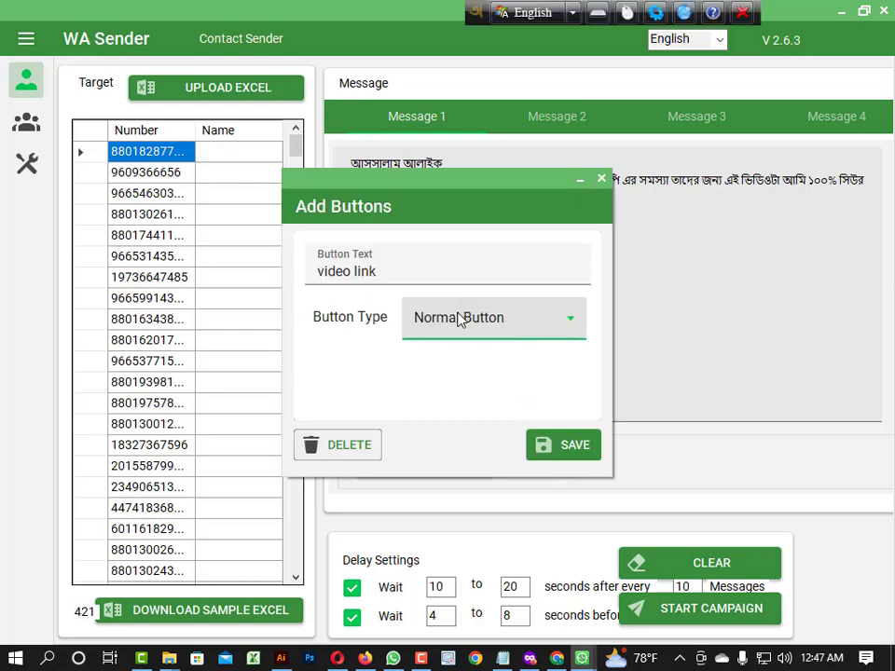
pyautogui.click(432, 325)
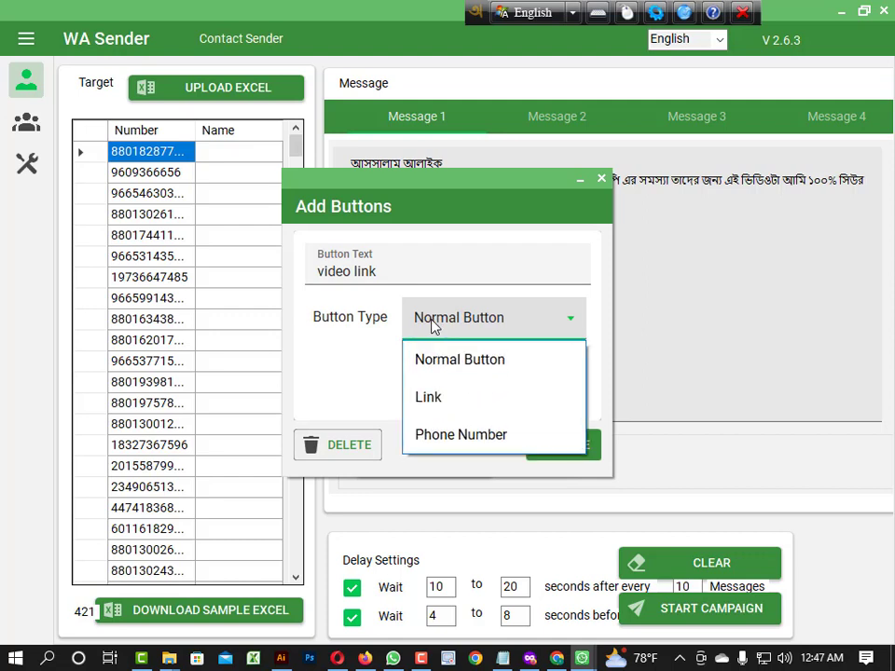
pyautogui.click(429, 397)
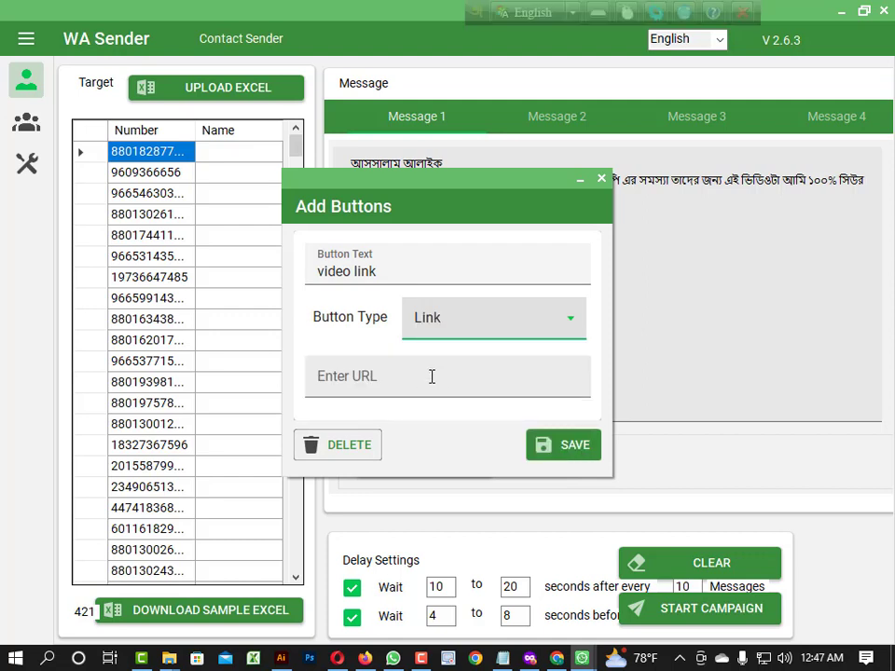
pyautogui.press('super+v')
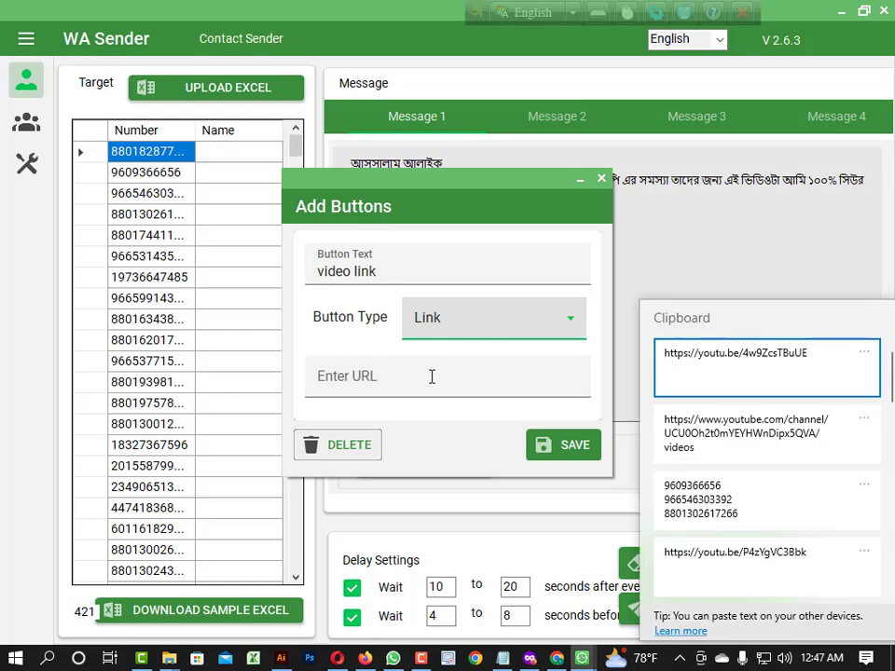
pyautogui.click(776, 366)
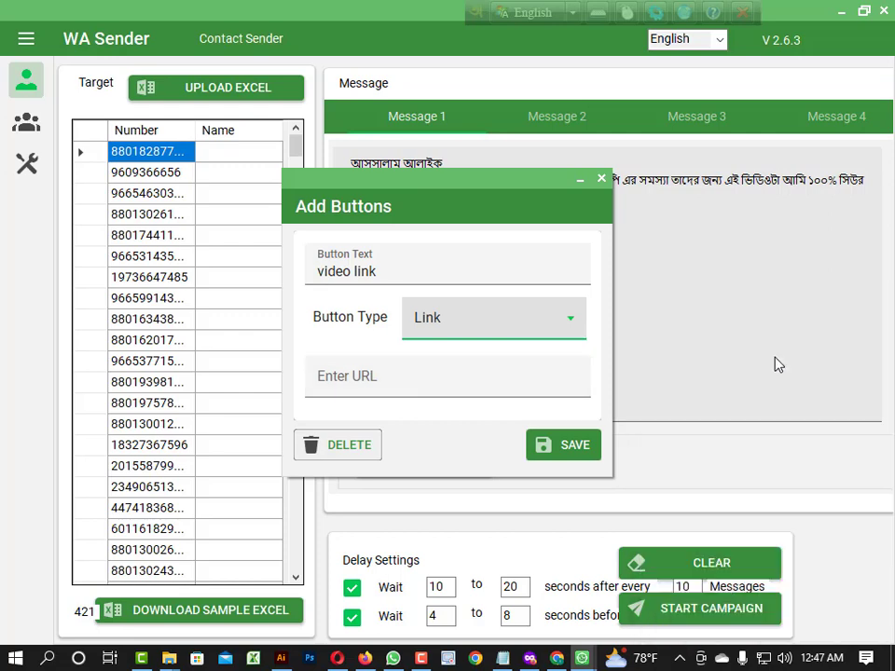
pyautogui.click(483, 384)
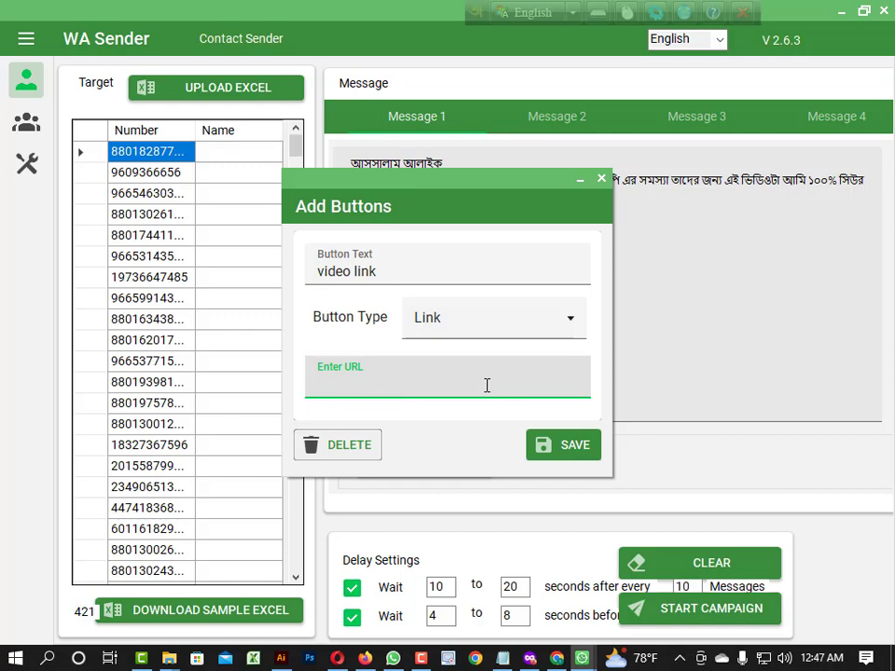
pyautogui.press('super+v')
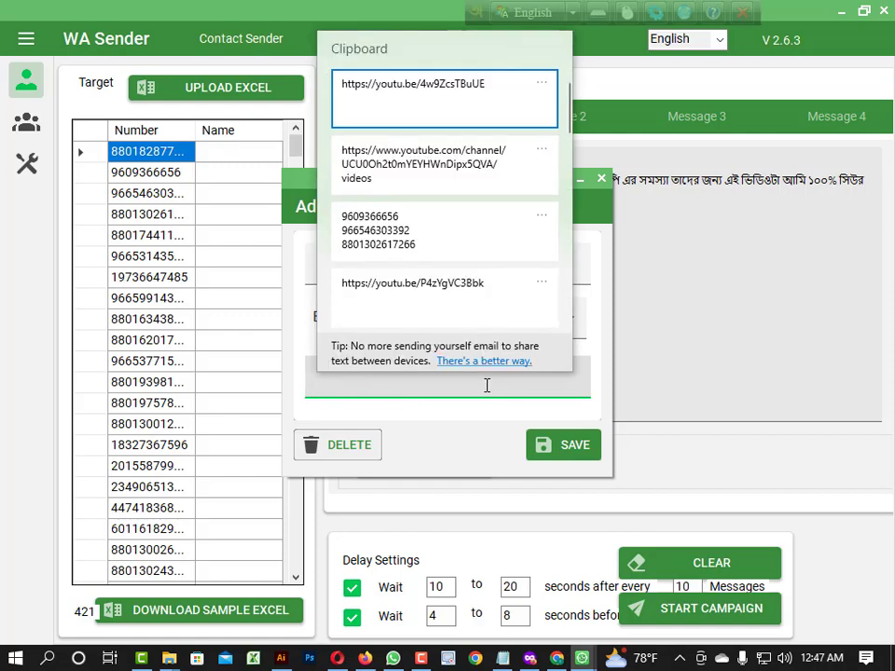
pyautogui.click(459, 98)
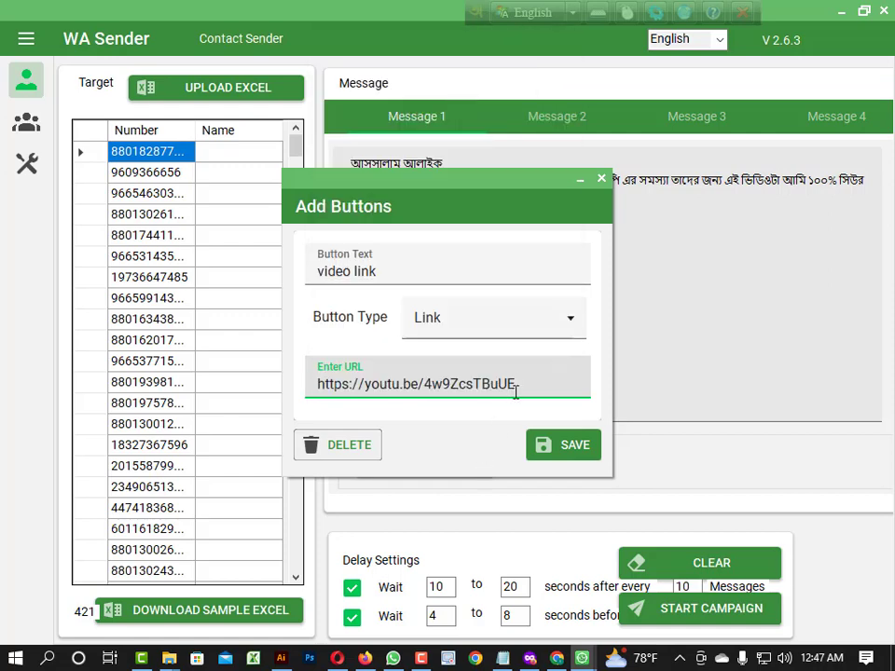
pyautogui.click(564, 446)
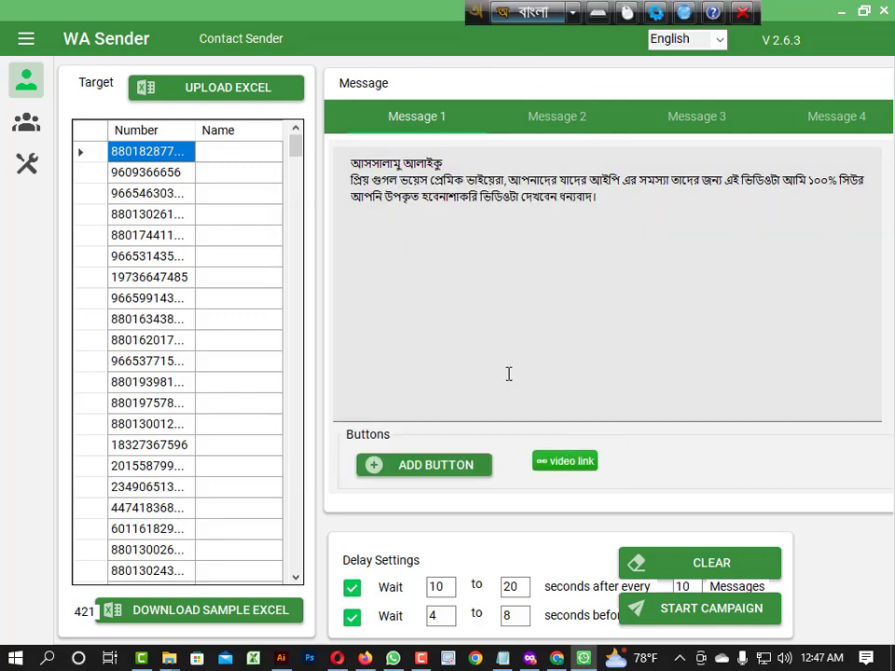
# Add a Phone Number button with the text "contact" to Message 1, enter the contact's phone number and save it.
pyautogui.click(473, 466)
pyautogui.click(439, 274)
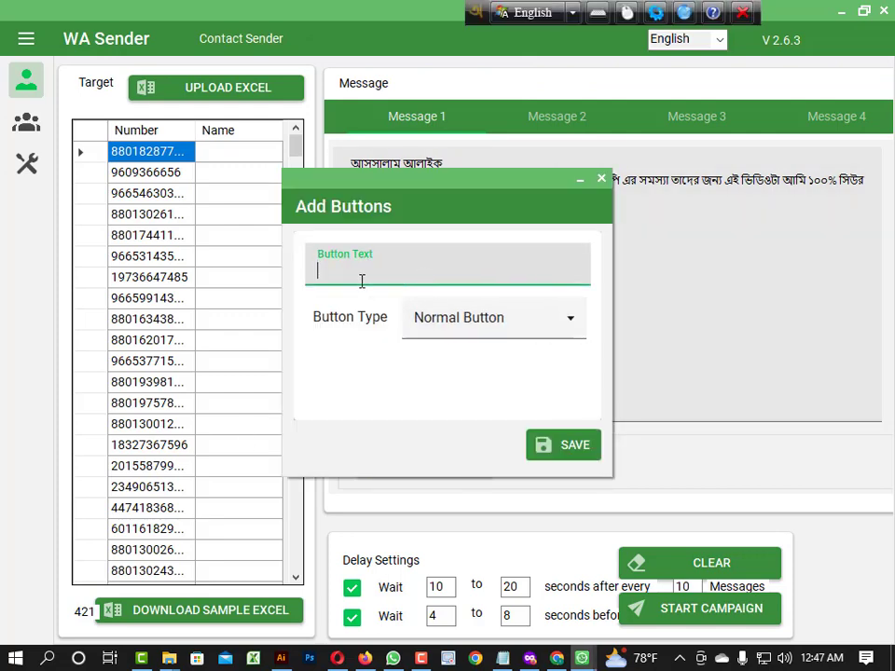
pyautogui.write('contact')
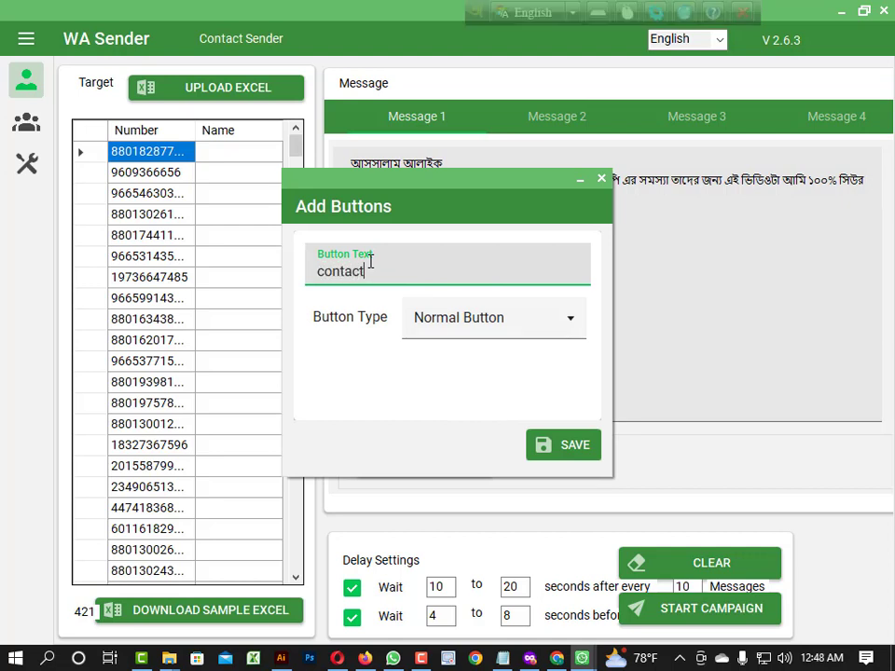
pyautogui.click(457, 319)
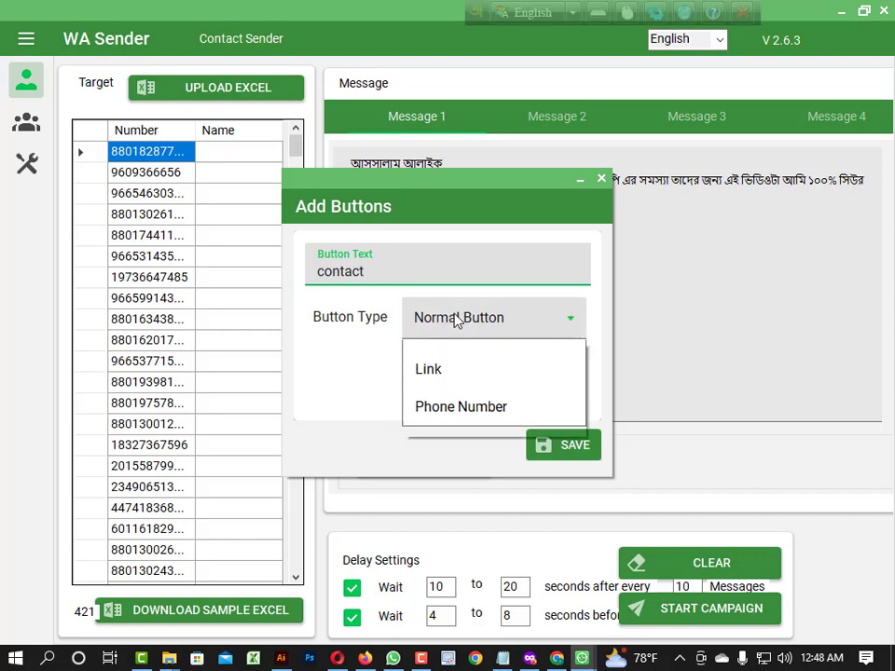
pyautogui.click(448, 431)
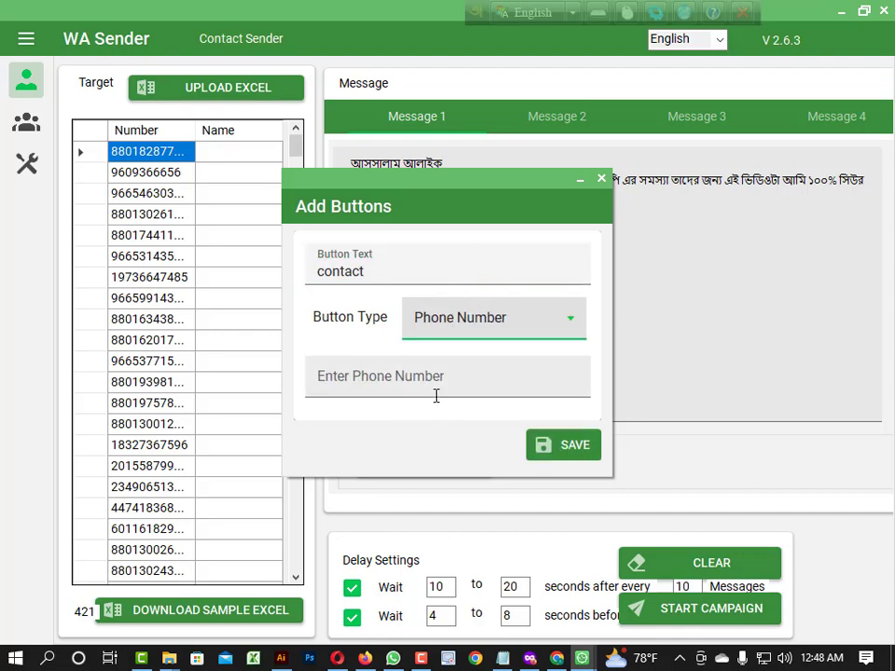
pyautogui.click(395, 379)
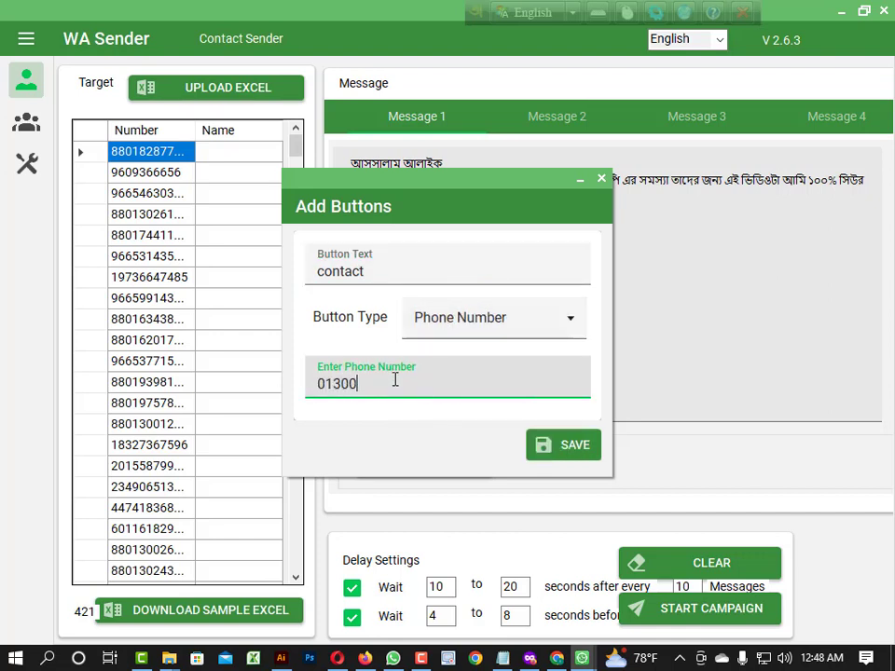
pyautogui.write('01300')
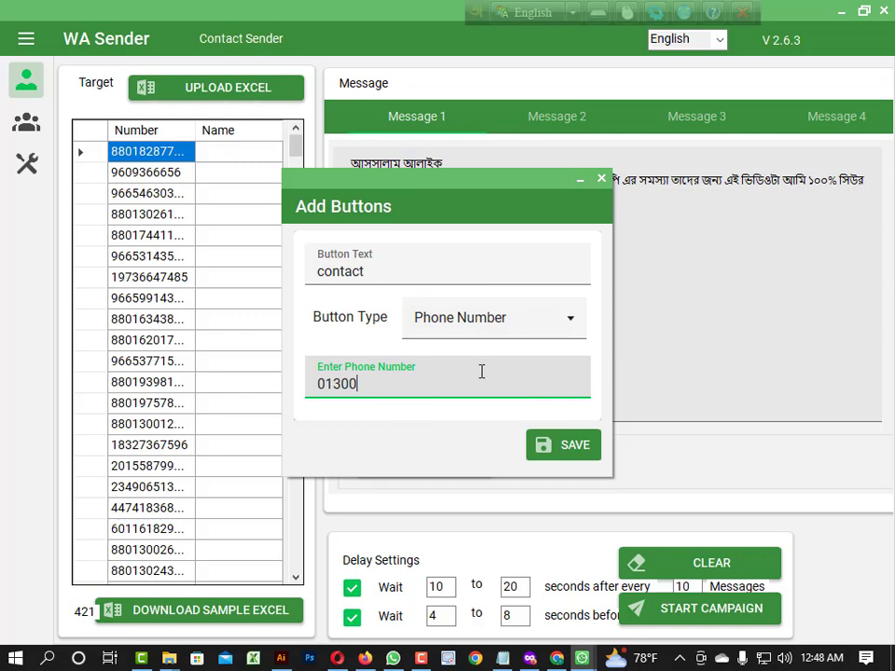
pyautogui.click(576, 446)
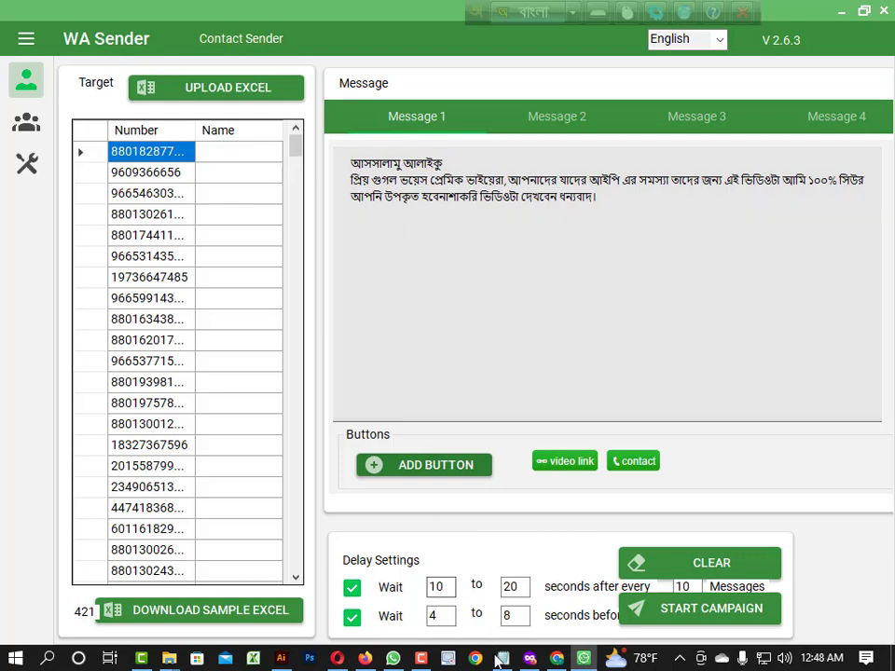
# Switch to the regular Firefox window and examine the open Facebook post, its options and the account menu.
pyautogui.click(529, 659)
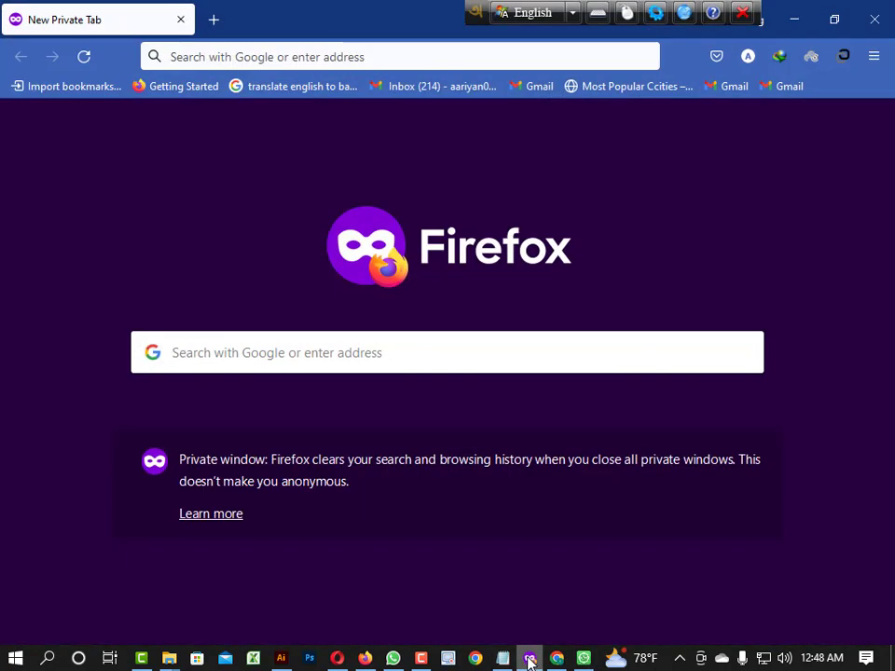
pyautogui.click(530, 660)
pyautogui.click(365, 659)
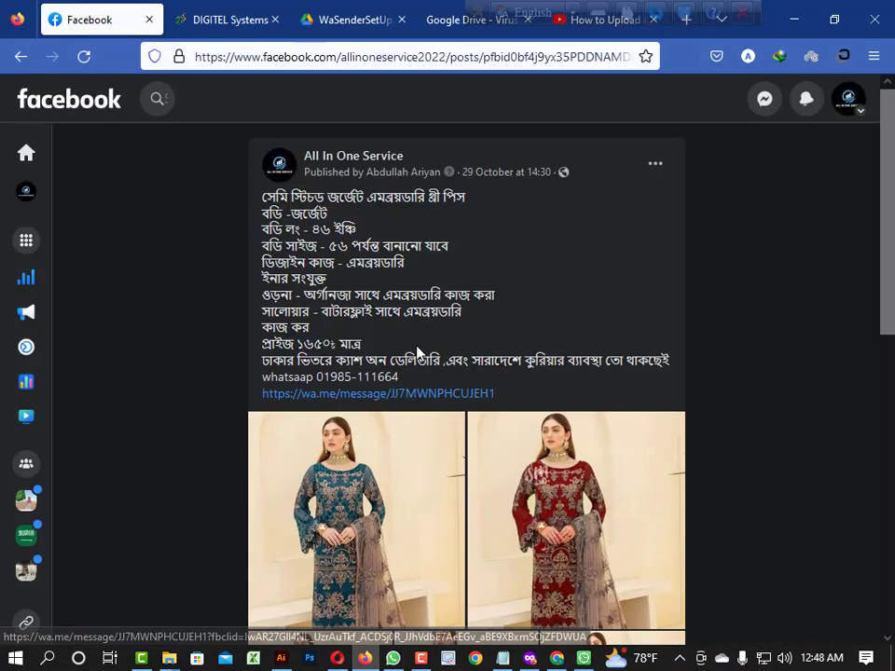
pyautogui.scroll(-2, 391, 346)
pyautogui.scroll(2, 478, 182)
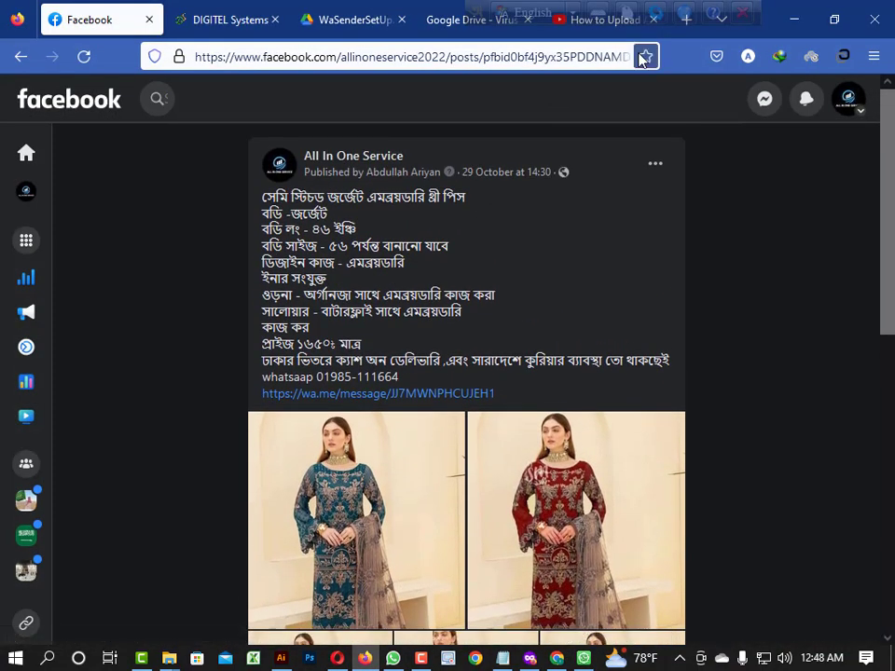
pyautogui.click(653, 168)
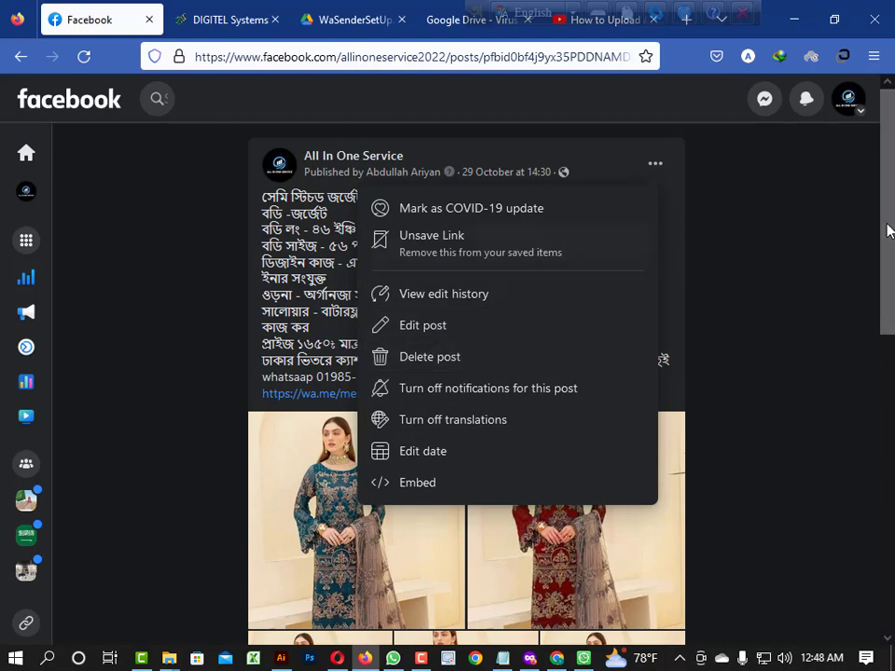
pyautogui.click(852, 105)
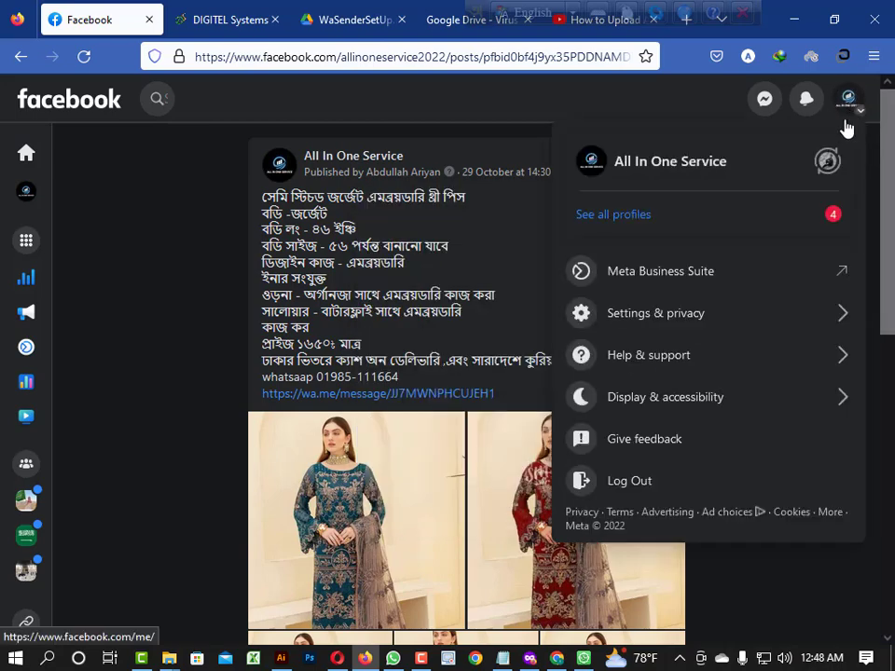
pyautogui.click(160, 260)
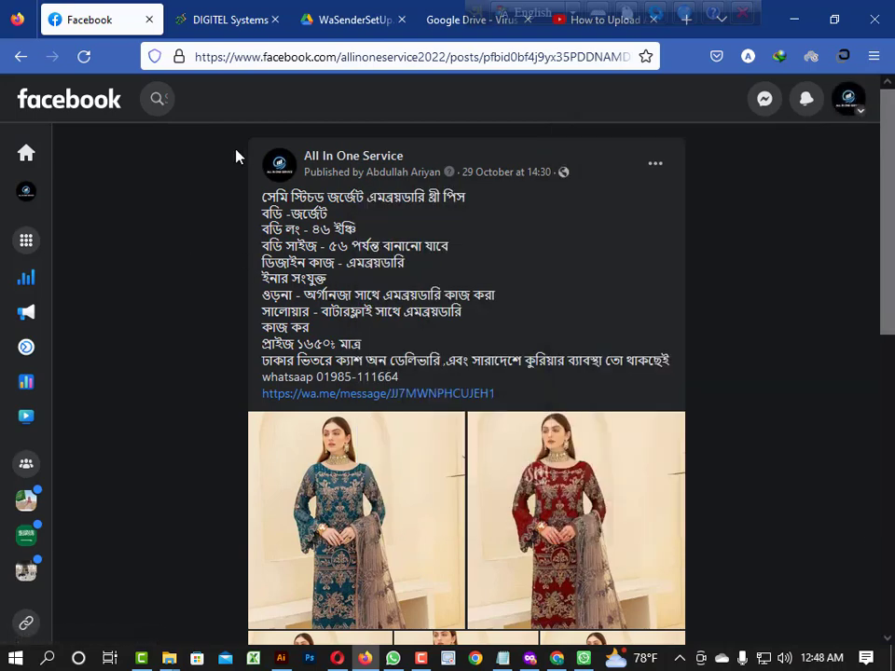
# Look through the Facebook home feed and the posts on the All In One Service page.
pyautogui.click(26, 153)
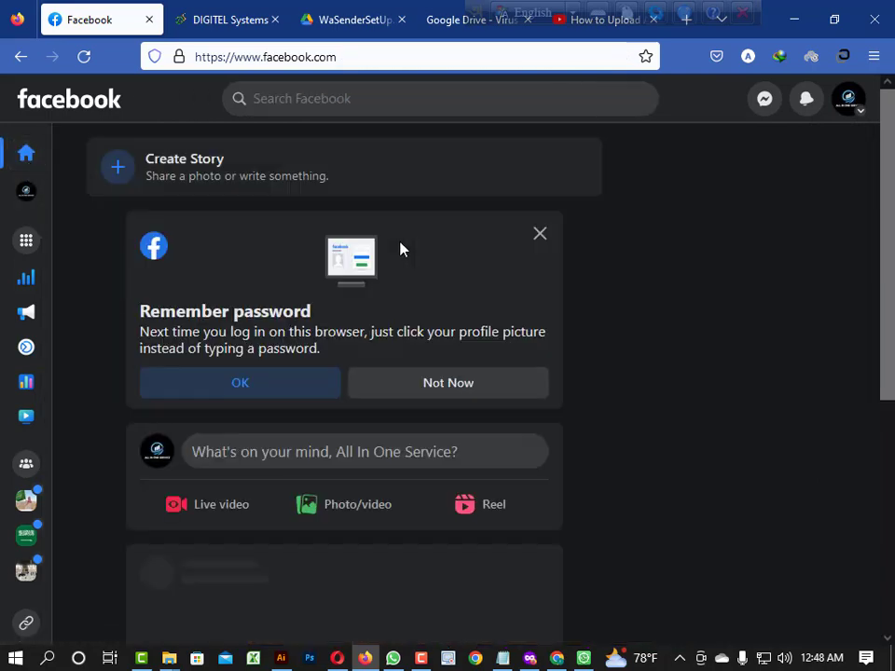
pyautogui.click(256, 292)
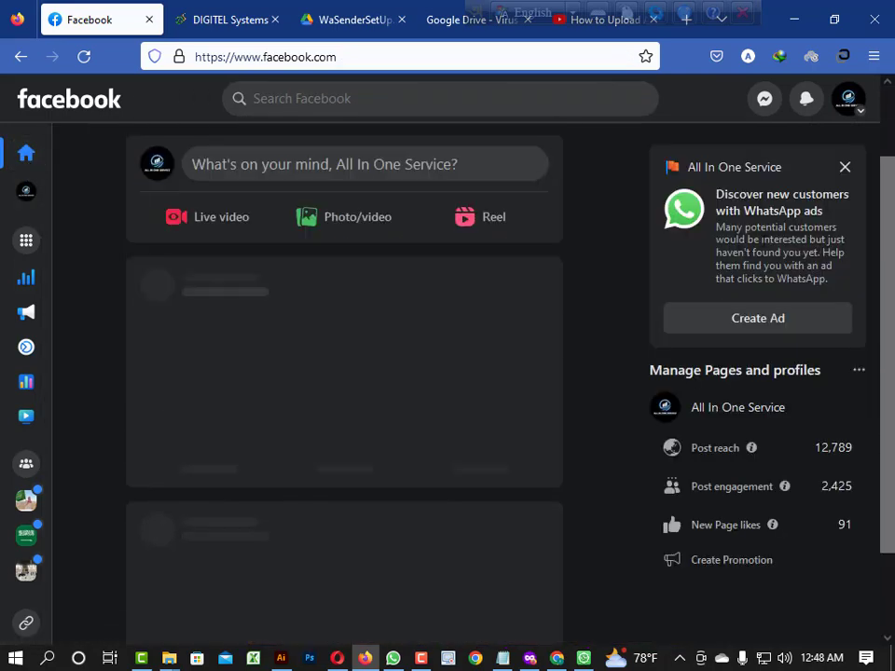
pyautogui.scroll(-5, 636, 361)
pyautogui.scroll(-10, 636, 361)
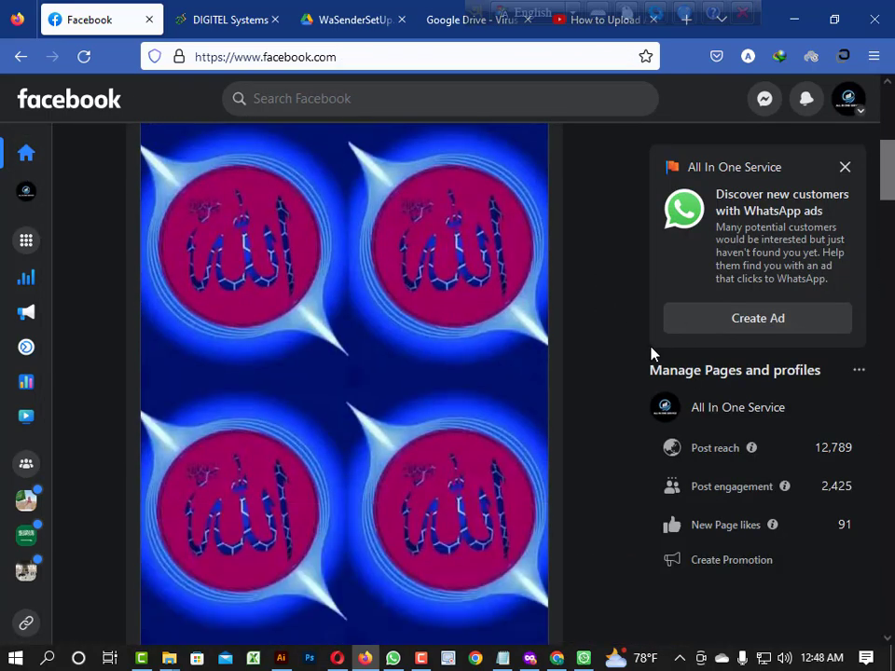
pyautogui.scroll(15, 651, 351)
pyautogui.click(28, 196)
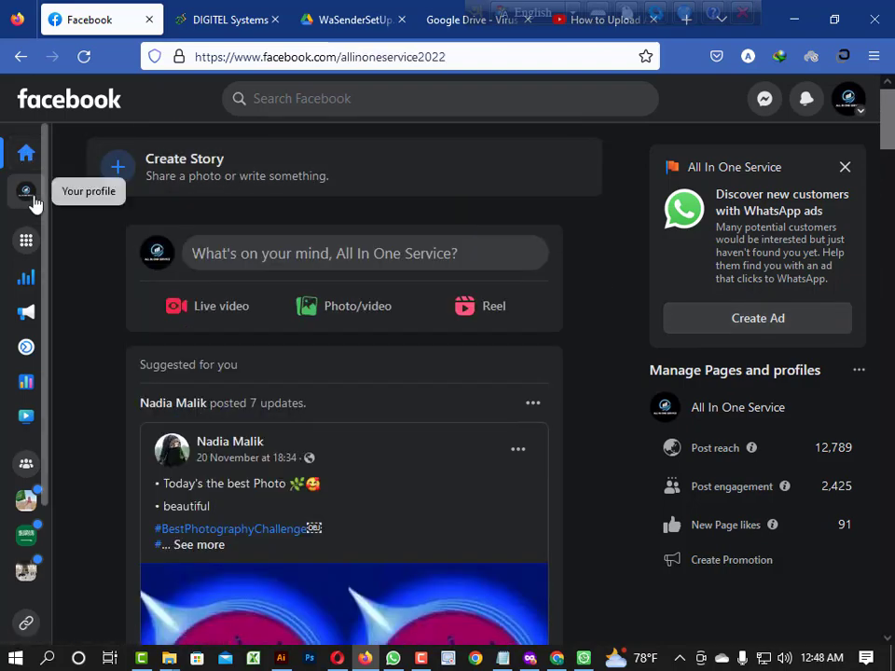
pyautogui.scroll(-15, 703, 336)
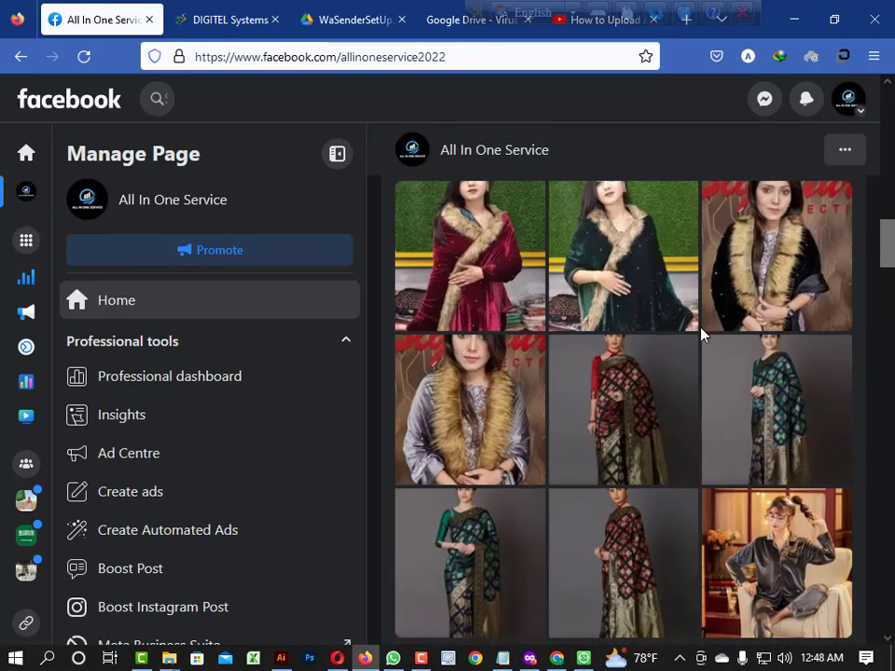
pyautogui.scroll(-3, 694, 324)
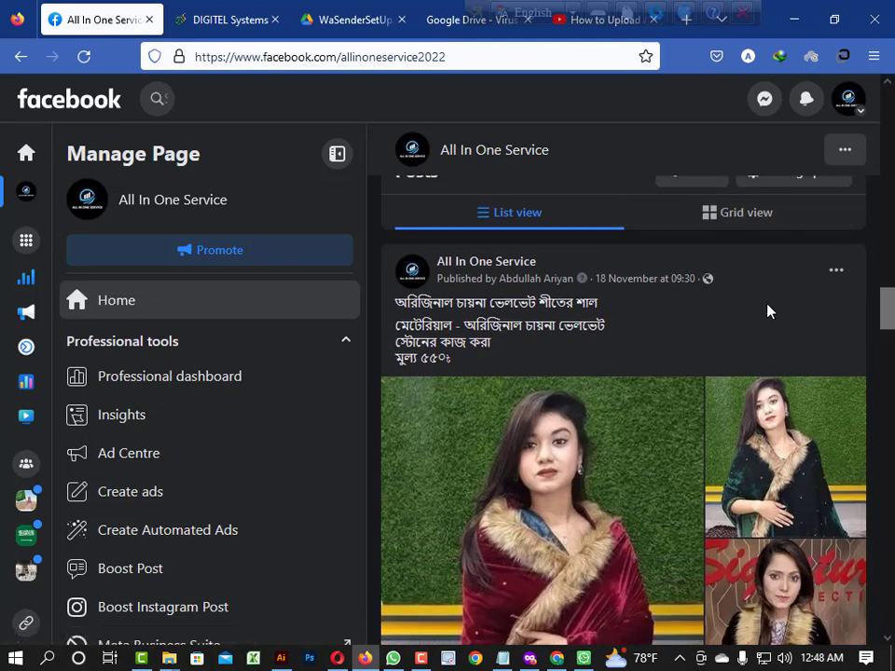
# Check the options of the 18 November shawl post and the page's web address, and return to WA Sender.
pyautogui.click(835, 275)
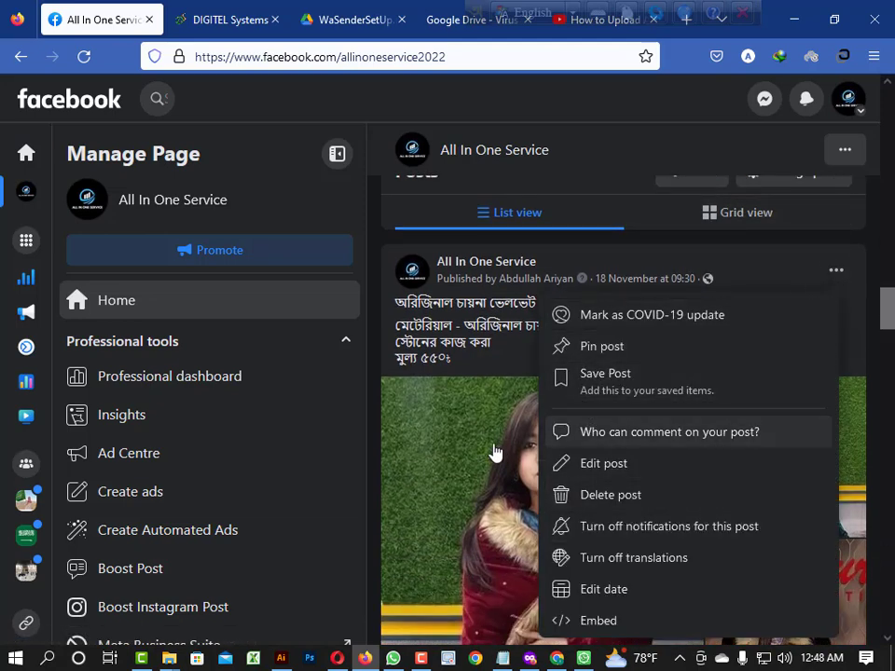
pyautogui.click(511, 107)
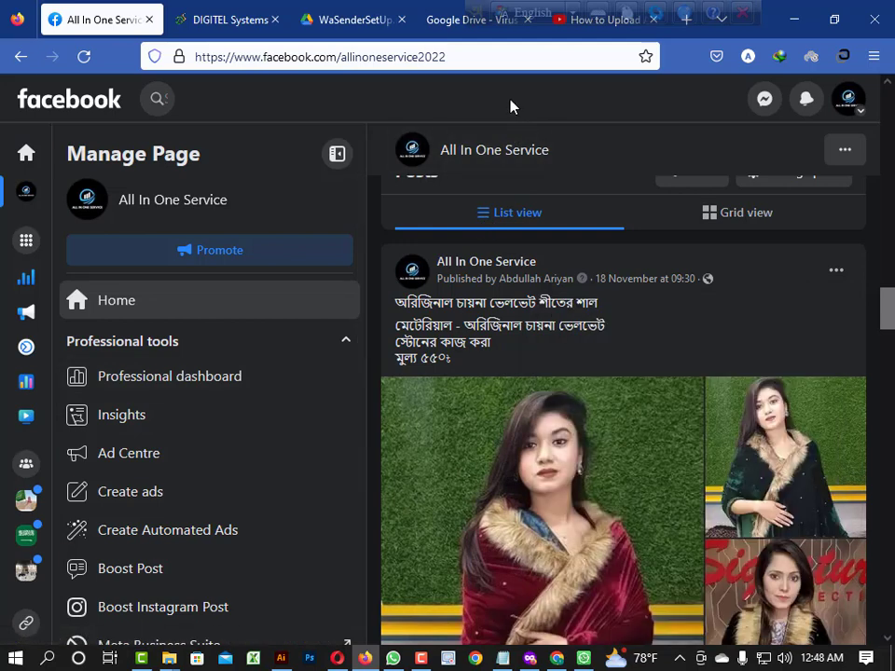
pyautogui.click(493, 60)
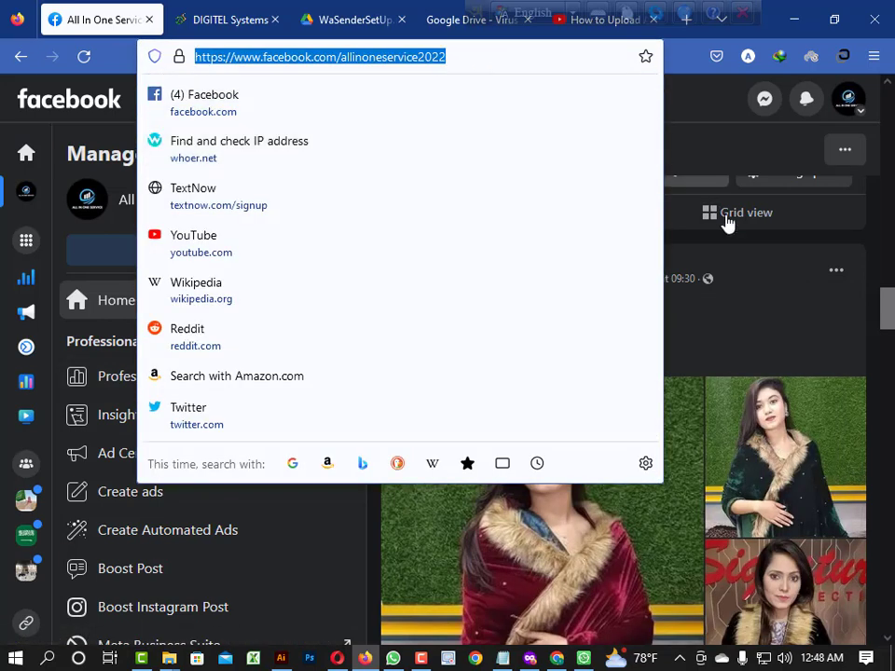
pyautogui.click(755, 282)
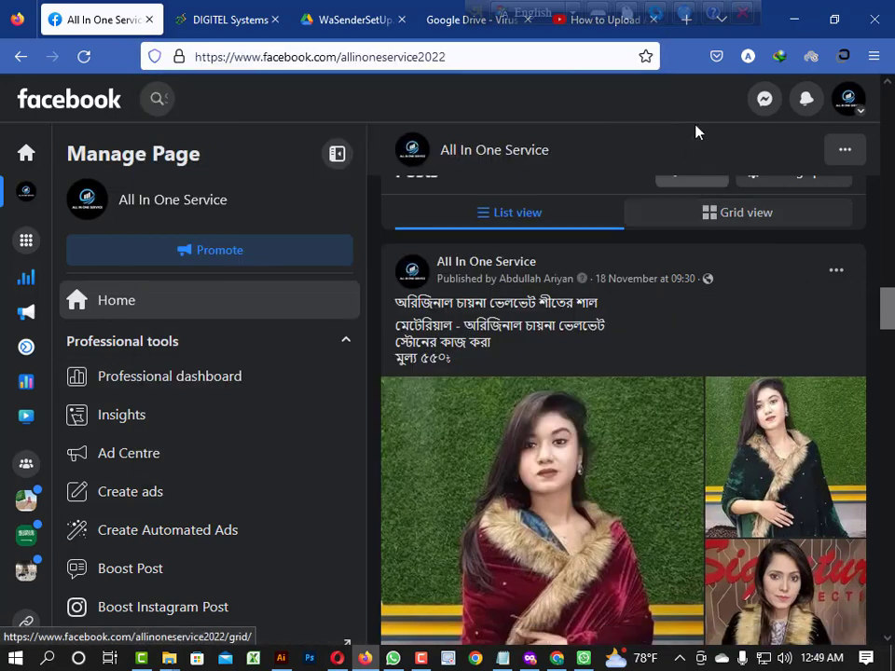
pyautogui.click(789, 26)
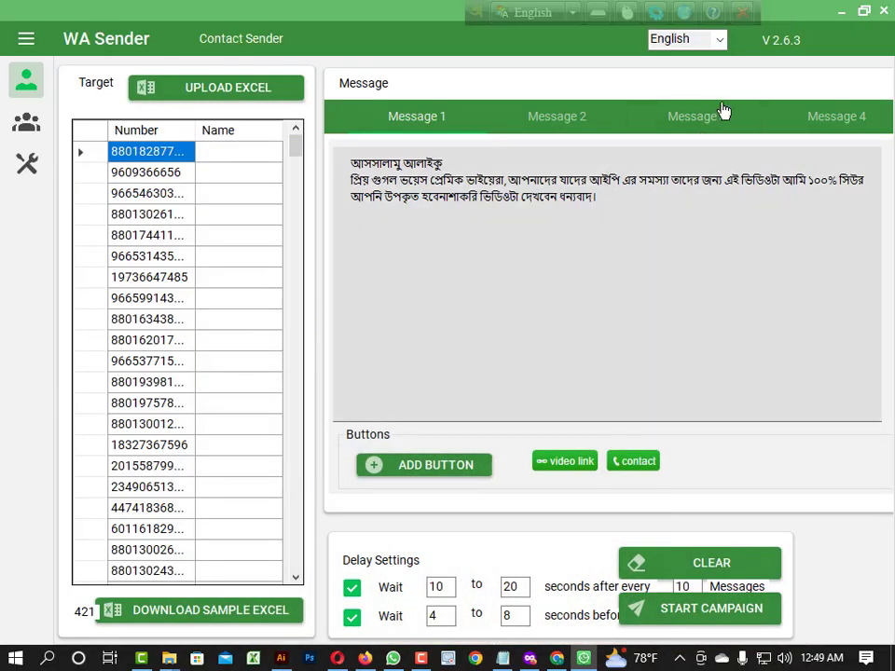
# Attach the text-now-again-01 image from the Downloads folder to Message 1, and restore the window to full size.
pyautogui.moveTo(814, 11); pyautogui.dragTo(743, 44)
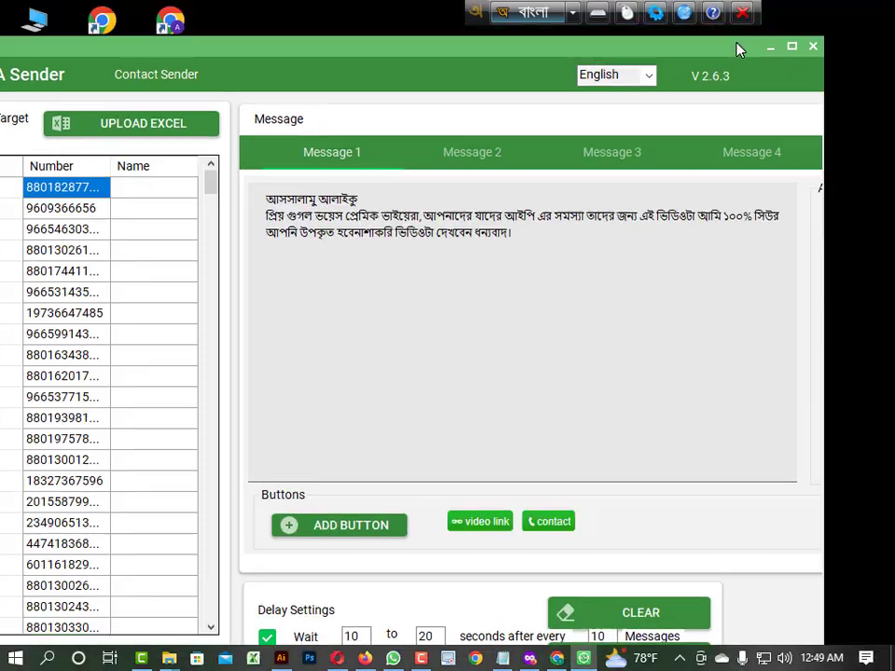
pyautogui.press('F12')
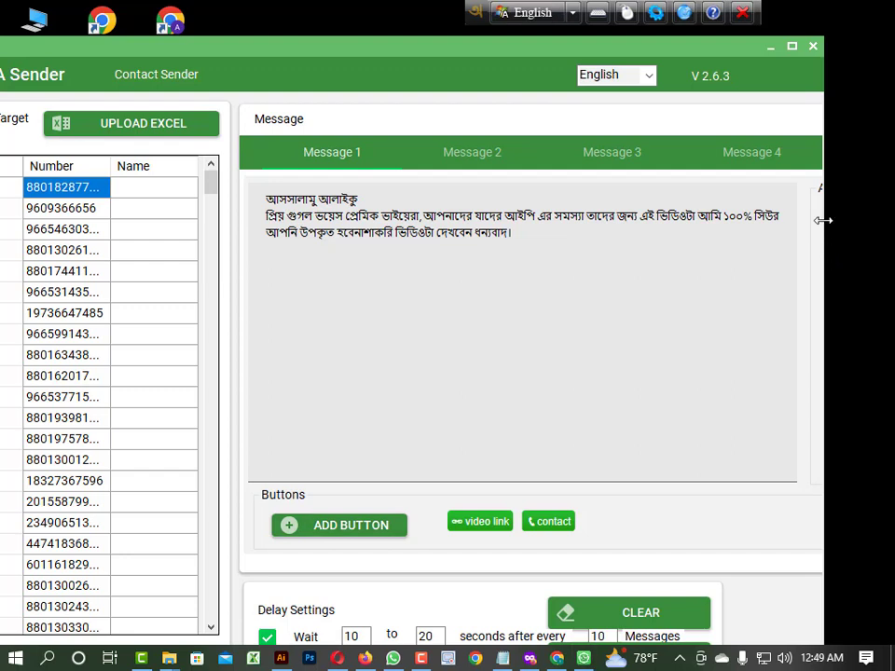
pyautogui.moveTo(823, 220); pyautogui.dragTo(858, 220)
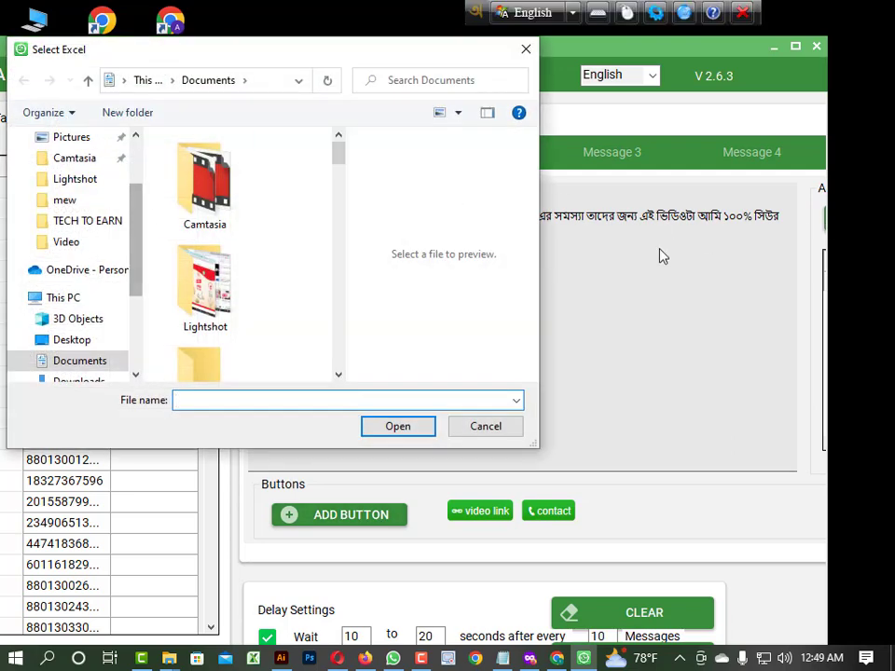
pyautogui.scroll(-2, 133, 210)
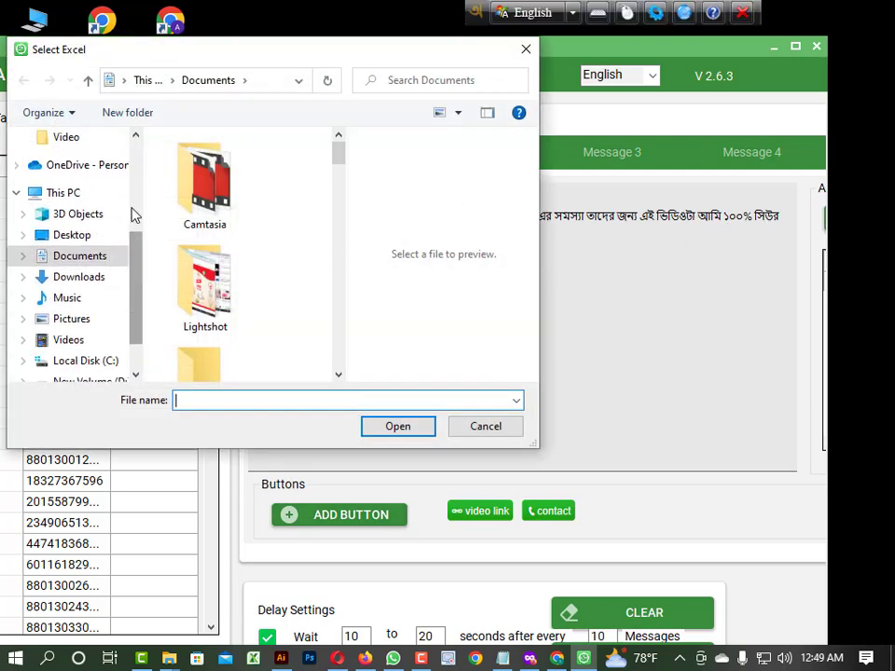
pyautogui.scroll(1, 133, 212)
pyautogui.scroll(-1, 96, 248)
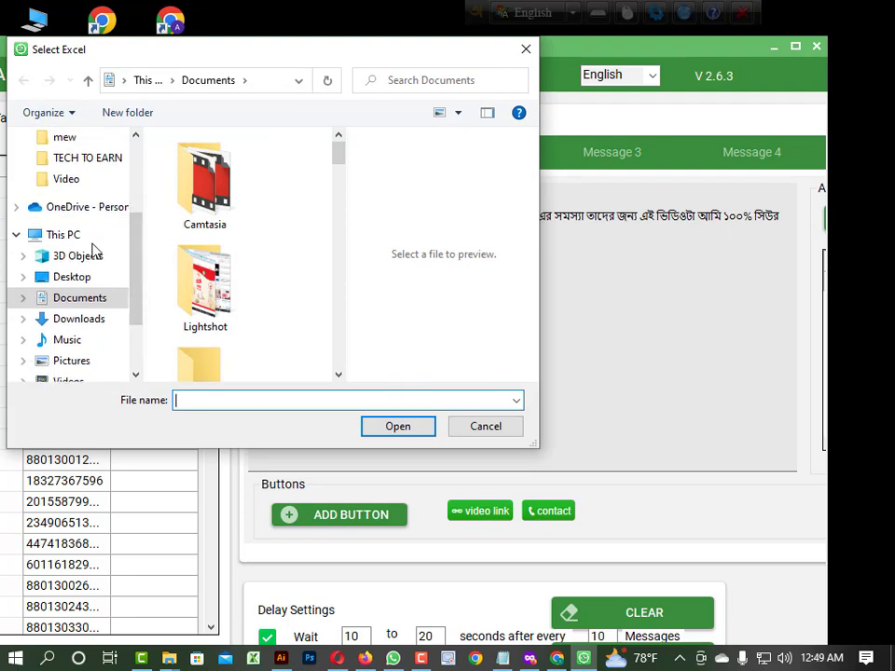
pyautogui.click(95, 320)
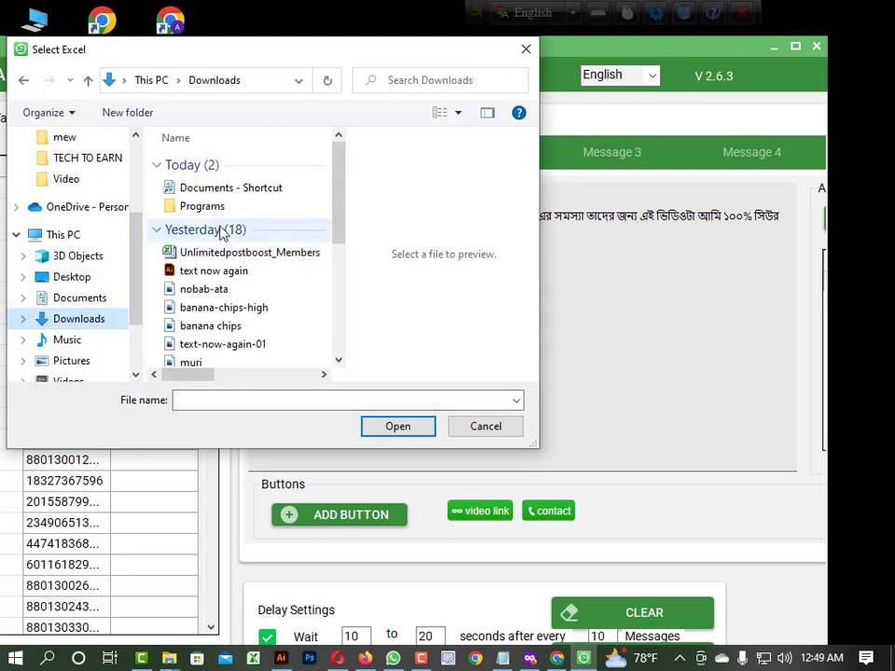
pyautogui.scroll(-1, 252, 266)
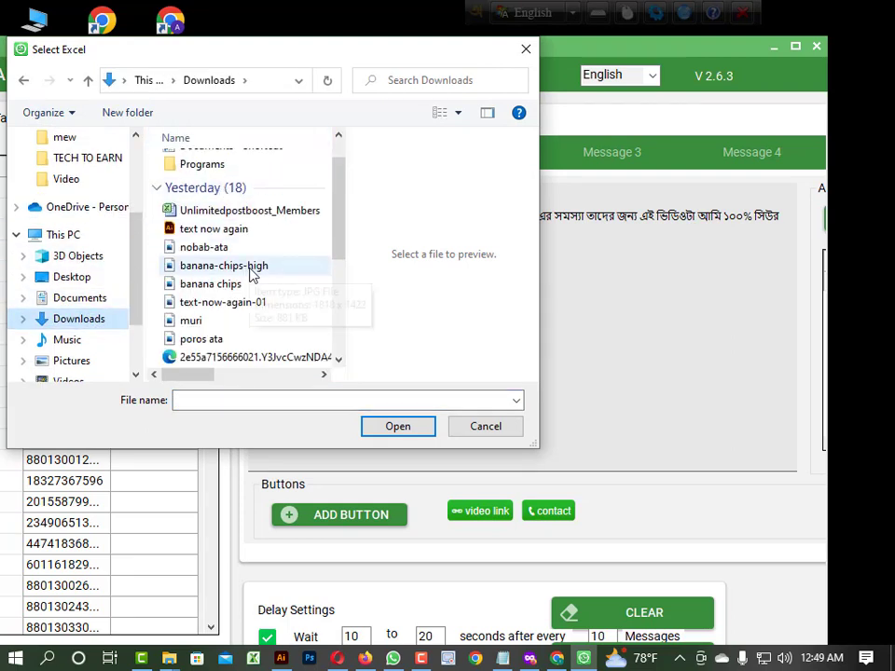
pyautogui.click(234, 303)
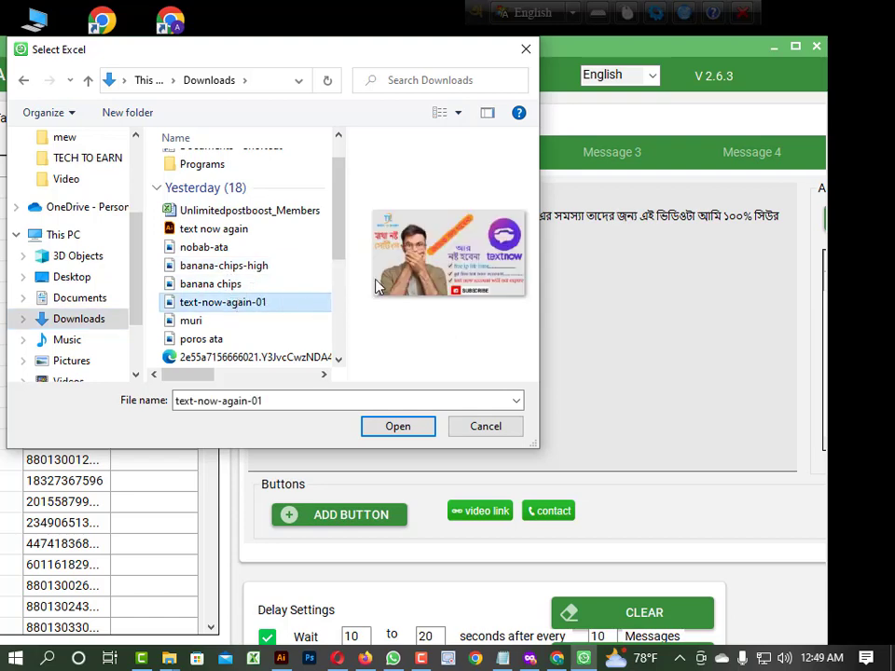
pyautogui.click(409, 425)
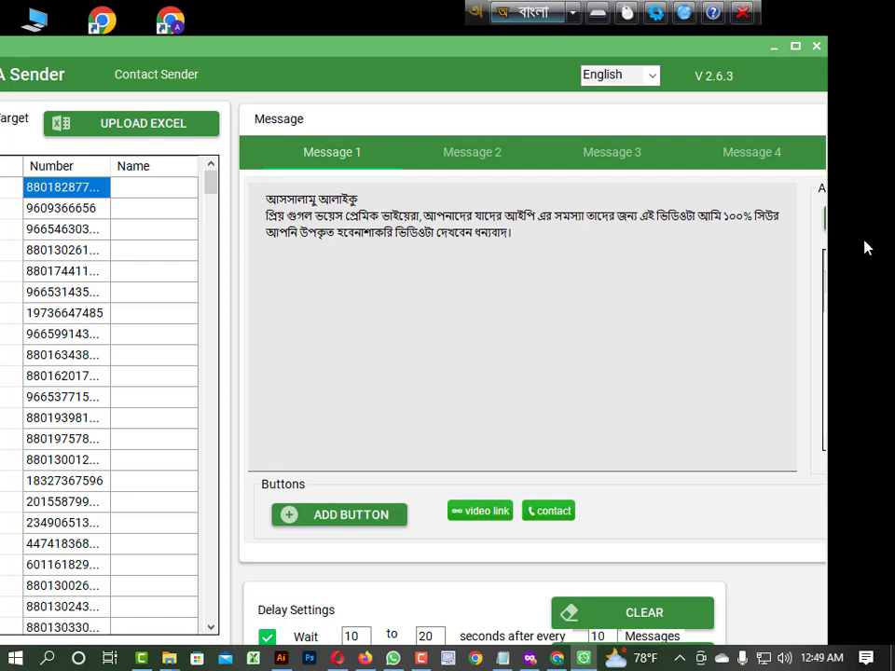
pyautogui.click(796, 46)
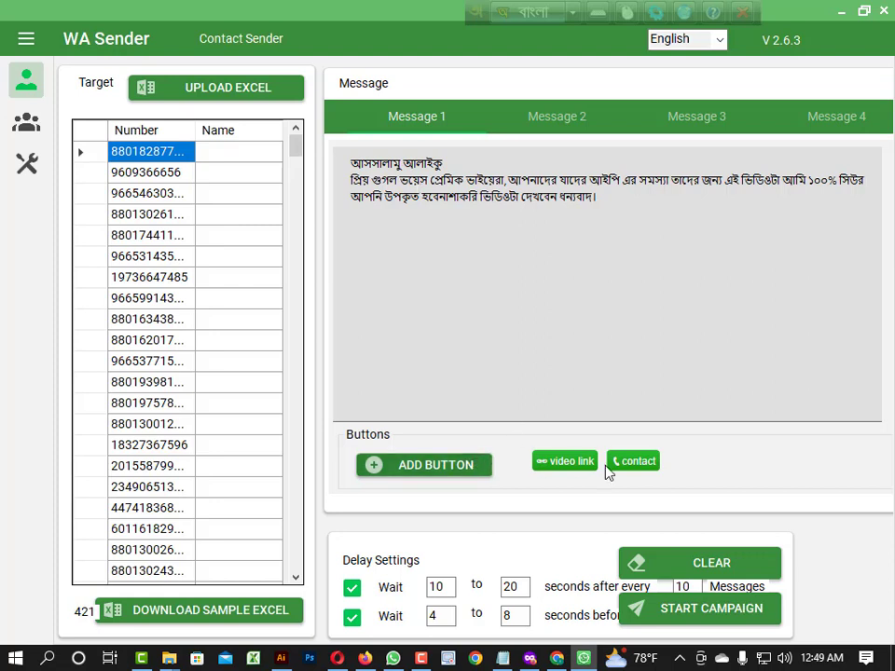
# Start a campaign for the prepared message and name it "tech to earn".
pyautogui.click(706, 614)
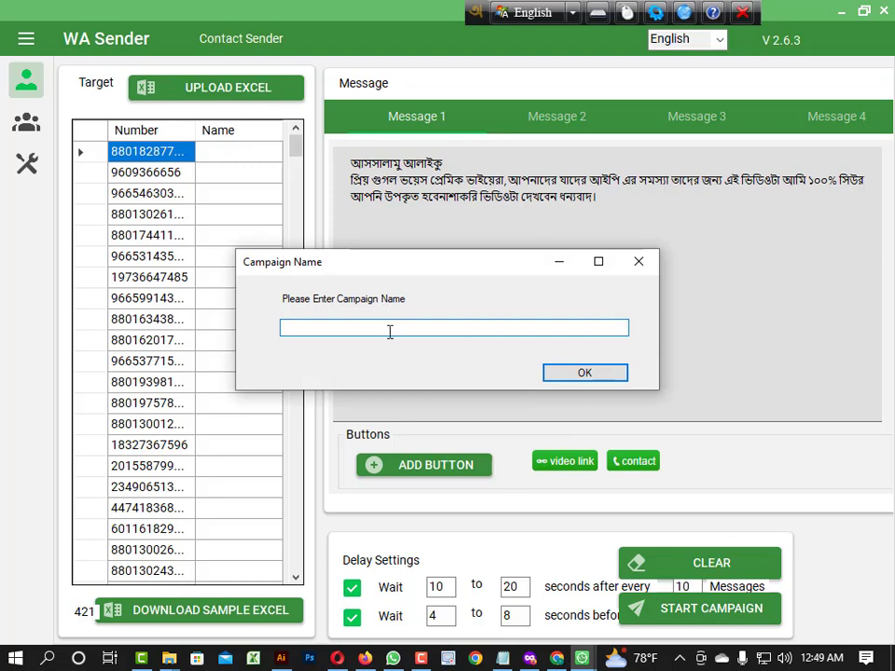
pyautogui.write('tech to earn')
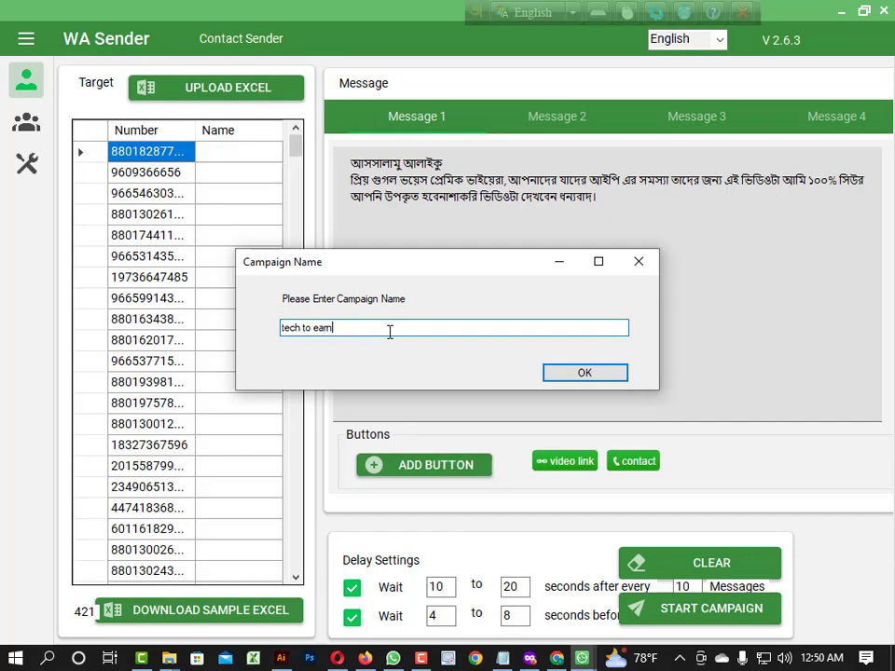
pyautogui.click(585, 372)
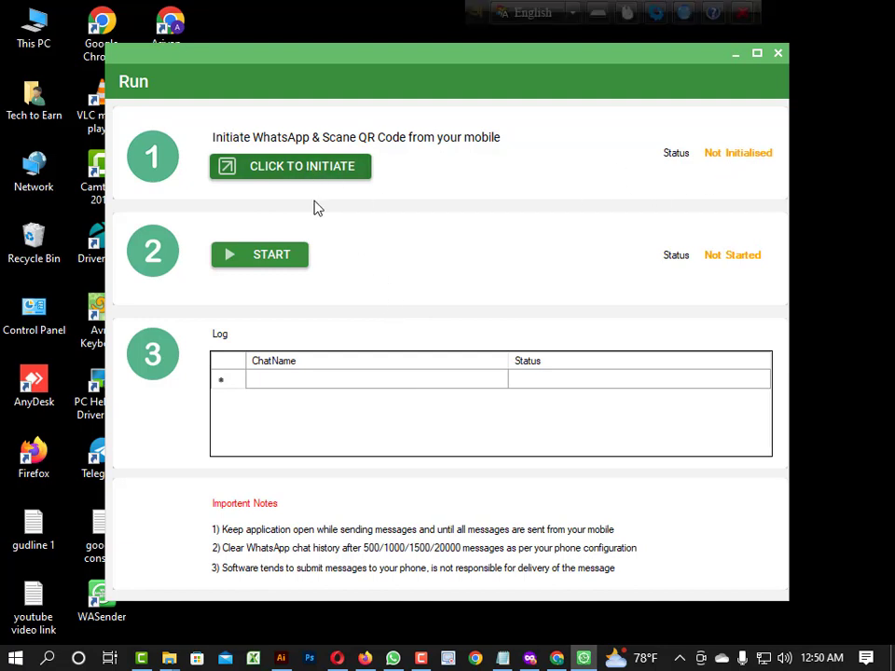
# Initiate WhatsApp for the campaign and start sending the messages, moving the Run window clear of the chat list.
pyautogui.click(299, 176)
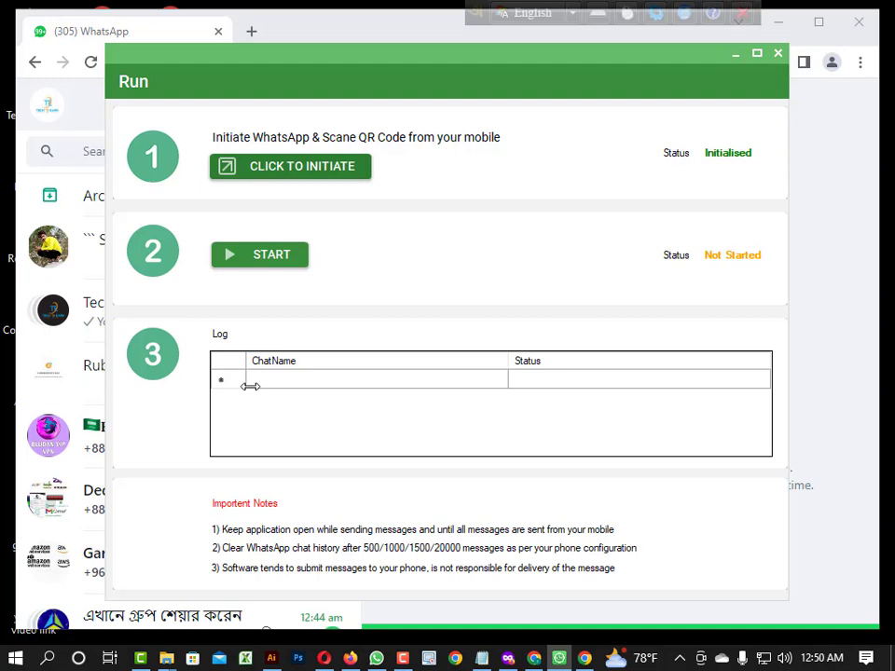
pyautogui.click(272, 258)
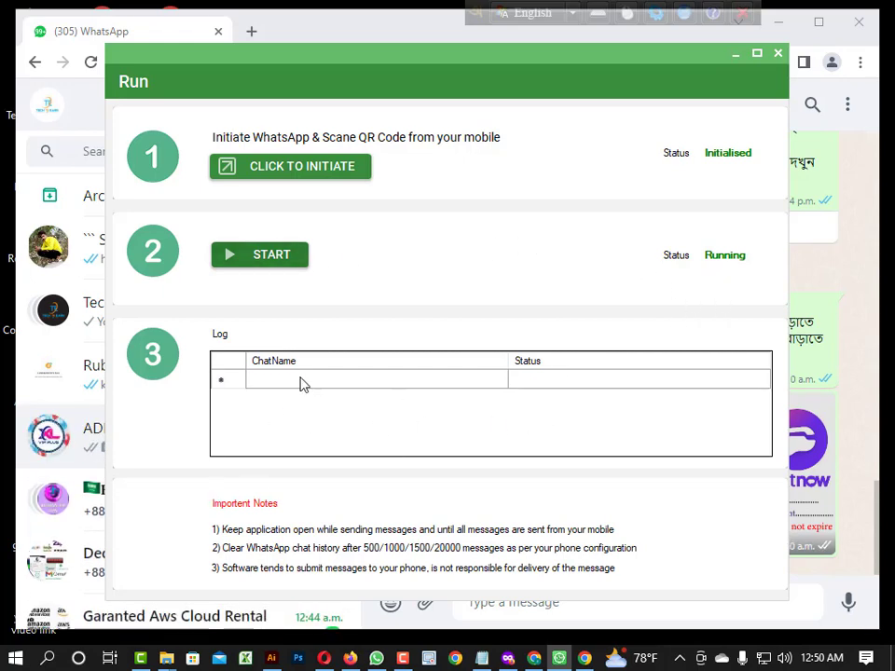
pyautogui.moveTo(382, 58); pyautogui.dragTo(488, 66)
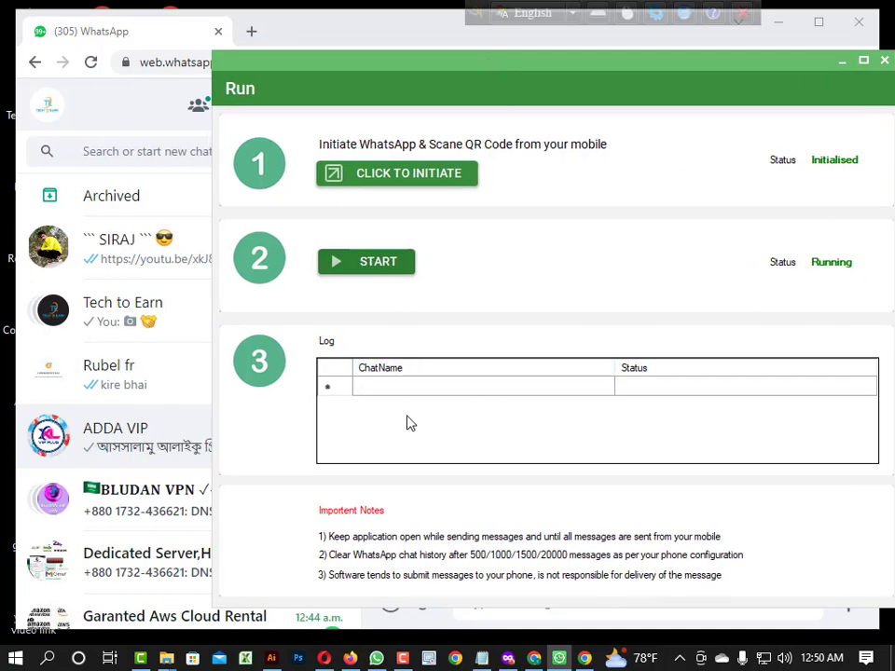
# Check the campaign's delivery in WhatsApp Web by examining the chat list and the image, text and buttons in a recipient's chat.
pyautogui.scroll(-3, 130, 373)
pyautogui.scroll(1, 121, 392)
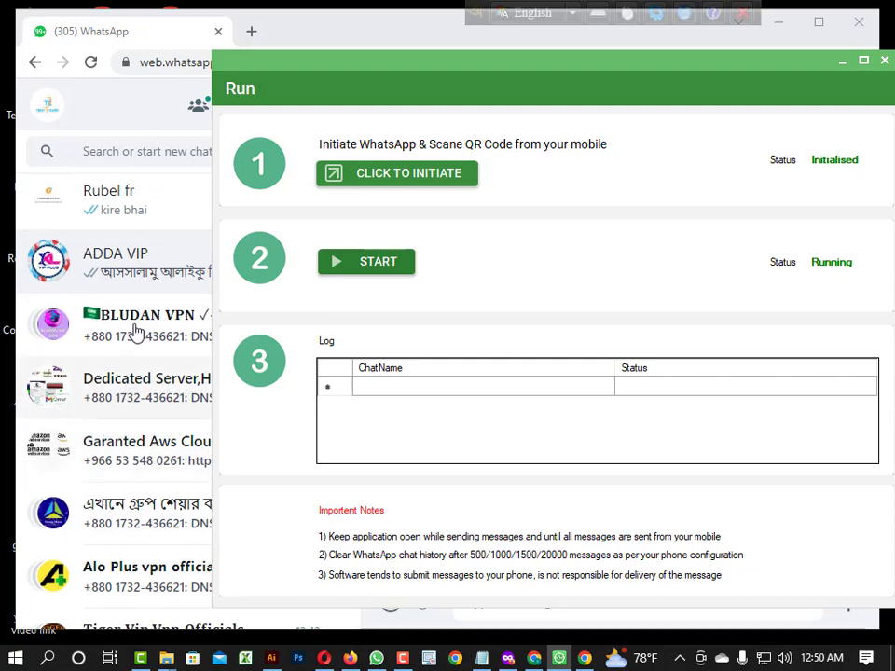
pyautogui.click(122, 275)
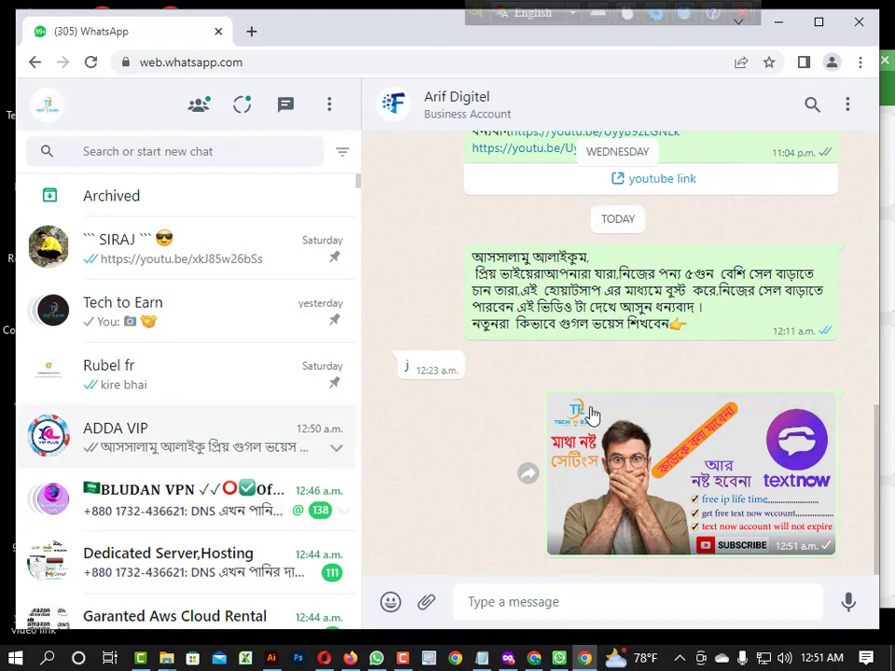
pyautogui.scroll(2, 658, 399)
pyautogui.scroll(-2, 672, 332)
pyautogui.scroll(1, 691, 213)
pyautogui.scroll(2, 569, 495)
pyautogui.scroll(-4, 666, 372)
pyautogui.scroll(2, 653, 320)
pyautogui.scroll(1, 652, 320)
pyautogui.scroll(3, 621, 315)
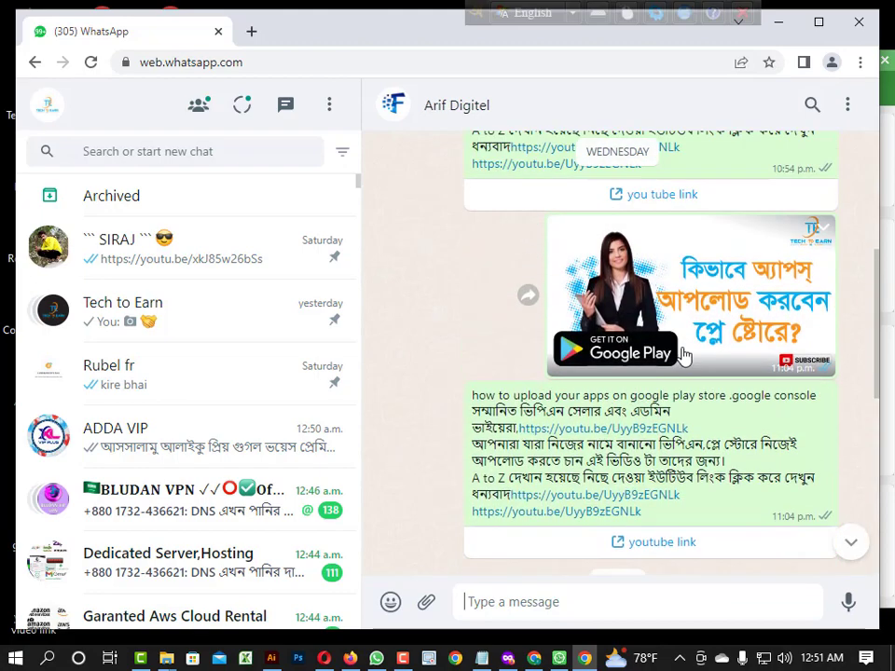
pyautogui.scroll(-3, 681, 363)
pyautogui.scroll(-1, 658, 429)
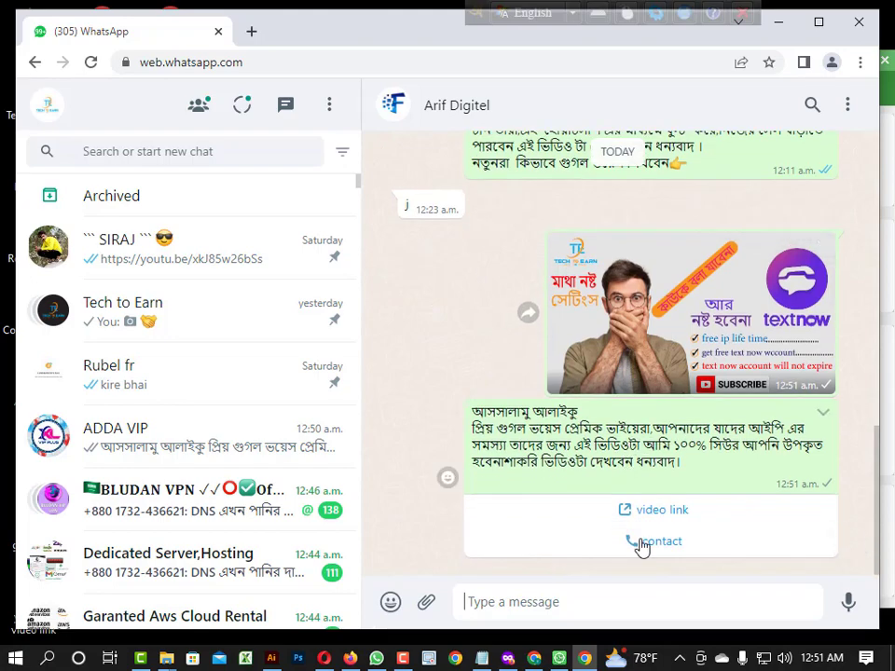
# Test the "video link" button in the delivered message, view the YouTube page it opens, and minimize the browser.
pyautogui.click(659, 512)
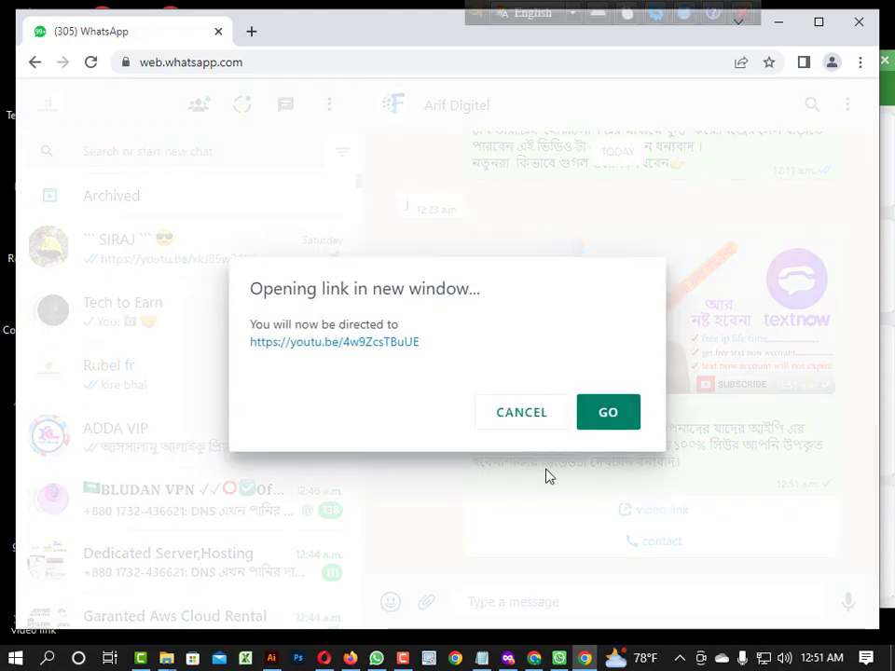
pyautogui.click(598, 415)
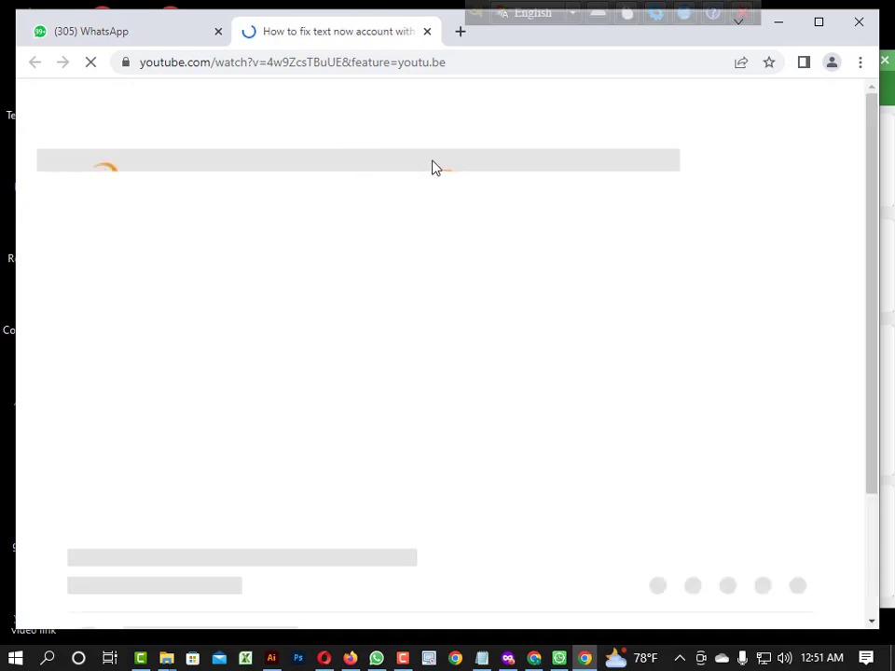
pyautogui.scroll(-2, 457, 265)
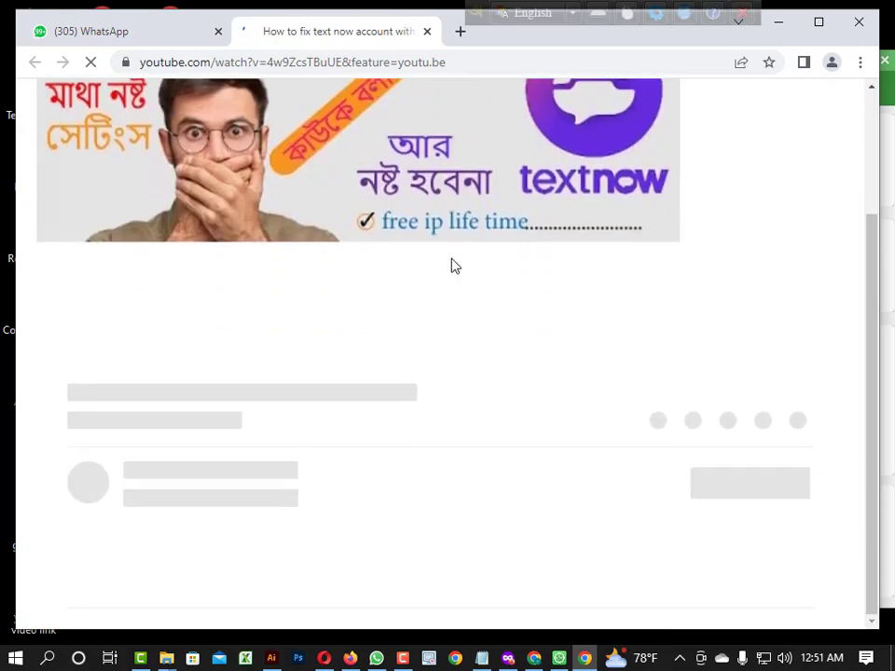
pyautogui.scroll(2, 457, 265)
pyautogui.scroll(-2, 387, 222)
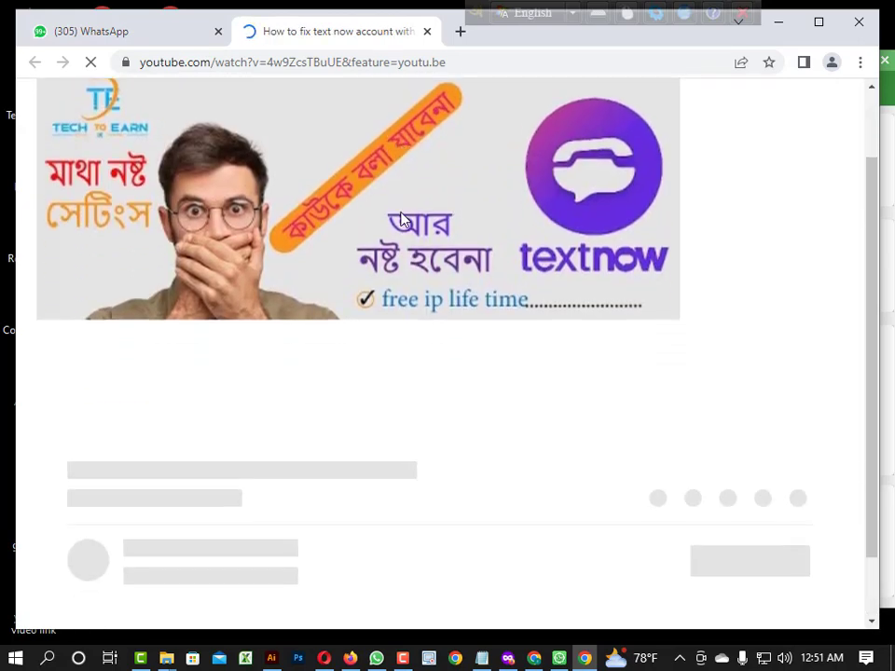
pyautogui.scroll(3, 407, 233)
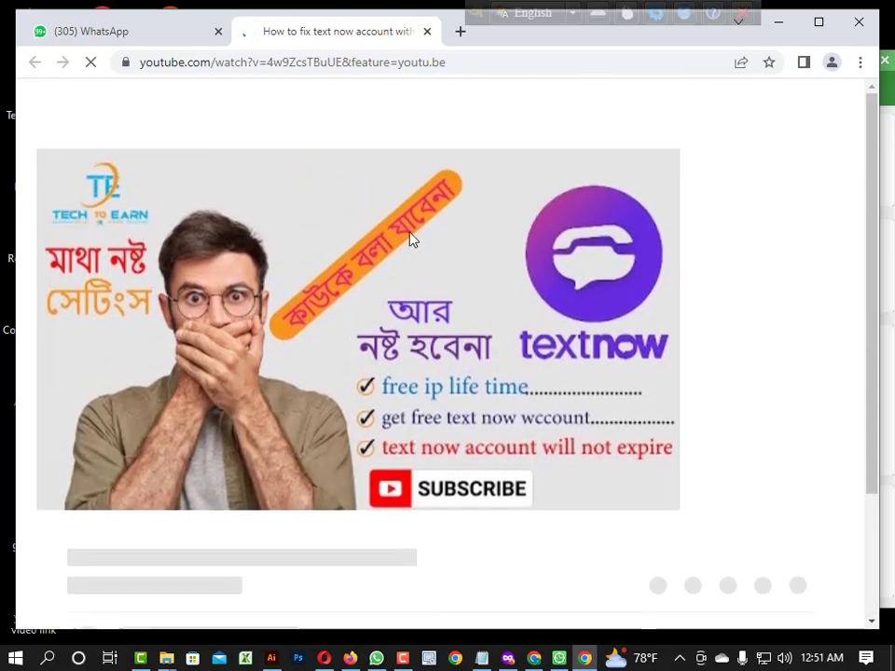
pyautogui.click(782, 27)
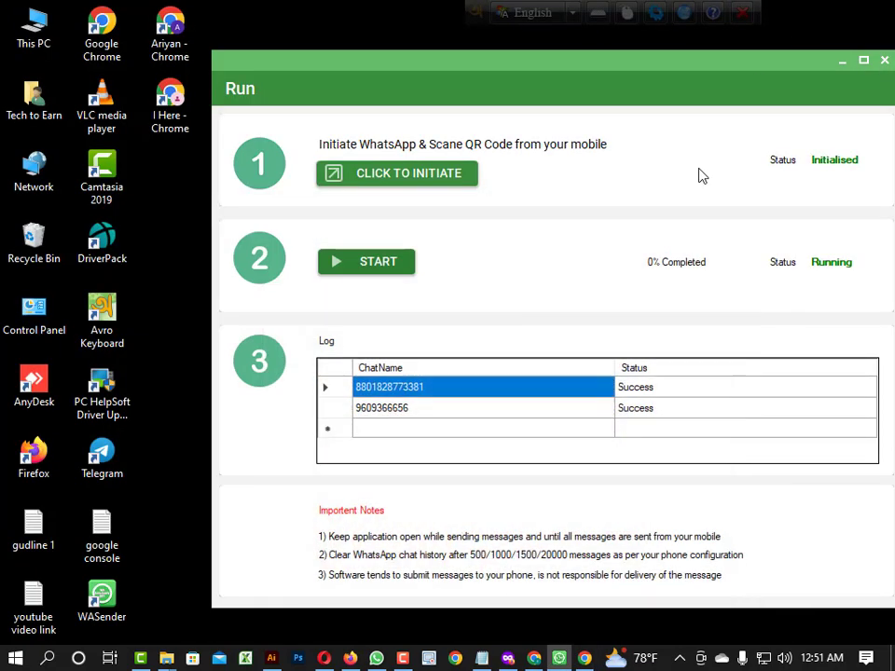
# Look at the shawl post on the All In One Service Facebook page and return to the campaign's Run window.
pyautogui.click(799, 23)
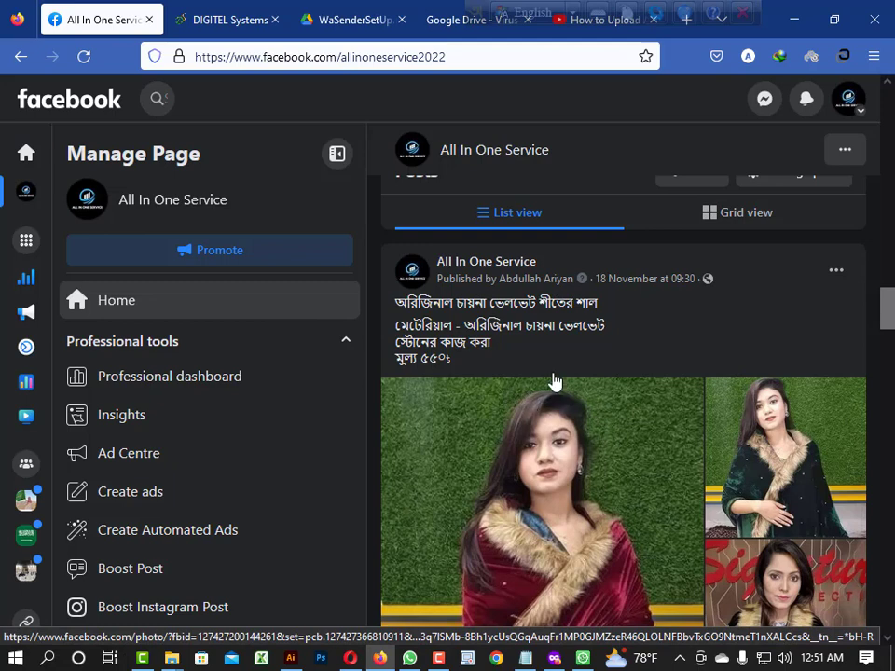
pyautogui.scroll(-1, 523, 378)
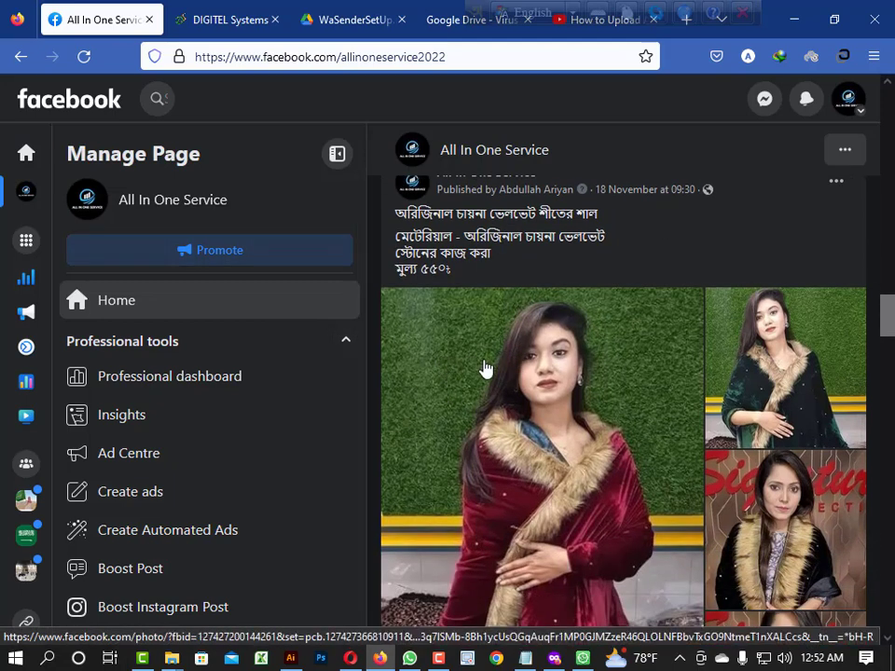
pyautogui.click(793, 11)
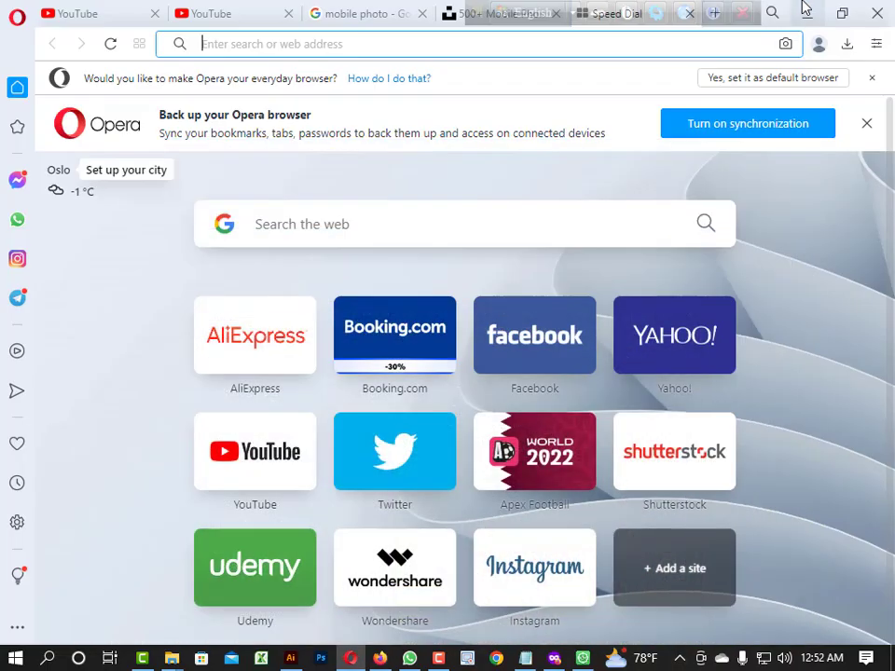
pyautogui.click(813, 14)
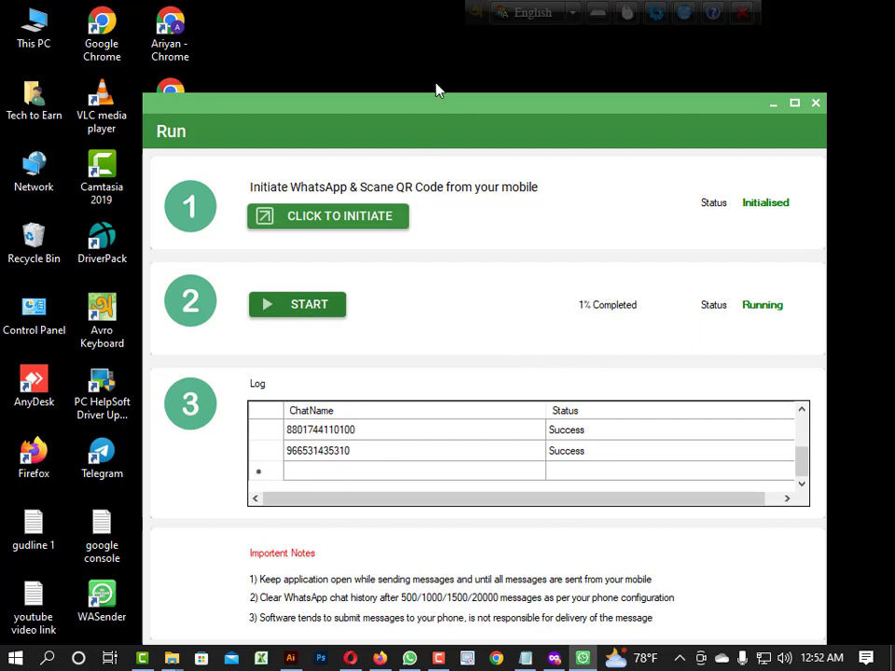
# Close the campaign's Run window and minimize the WA Sender main window.
pyautogui.click(811, 110)
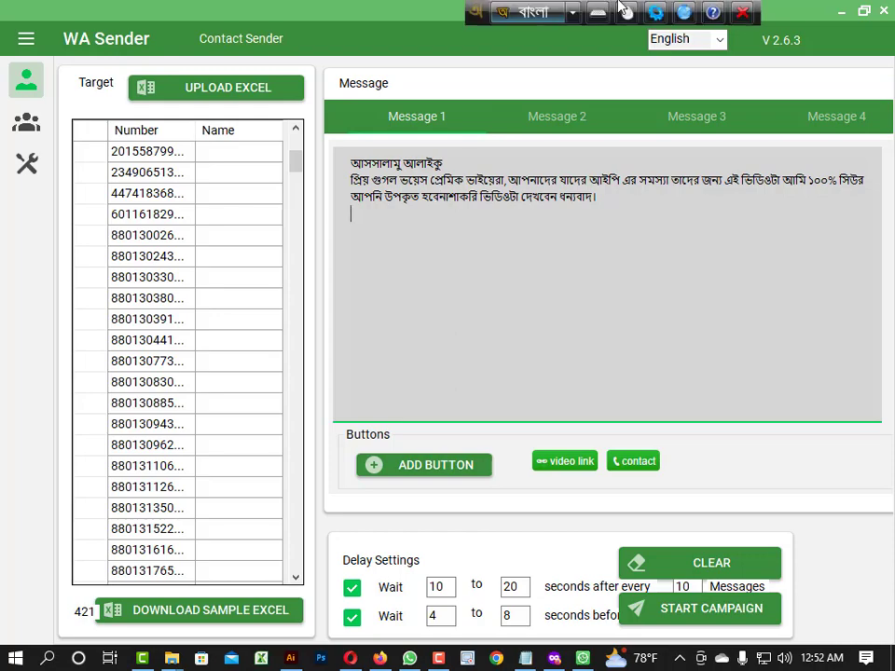
pyautogui.click(844, 12)
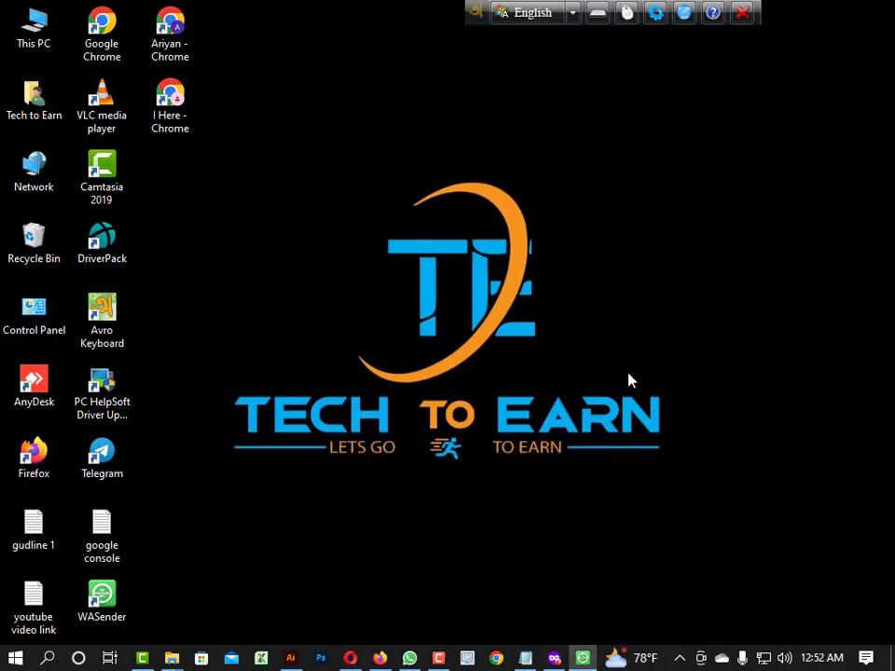
# Switch to the WhatsApp desktop app and check the most recent chats for the sent campaign messages.
pyautogui.click(409, 658)
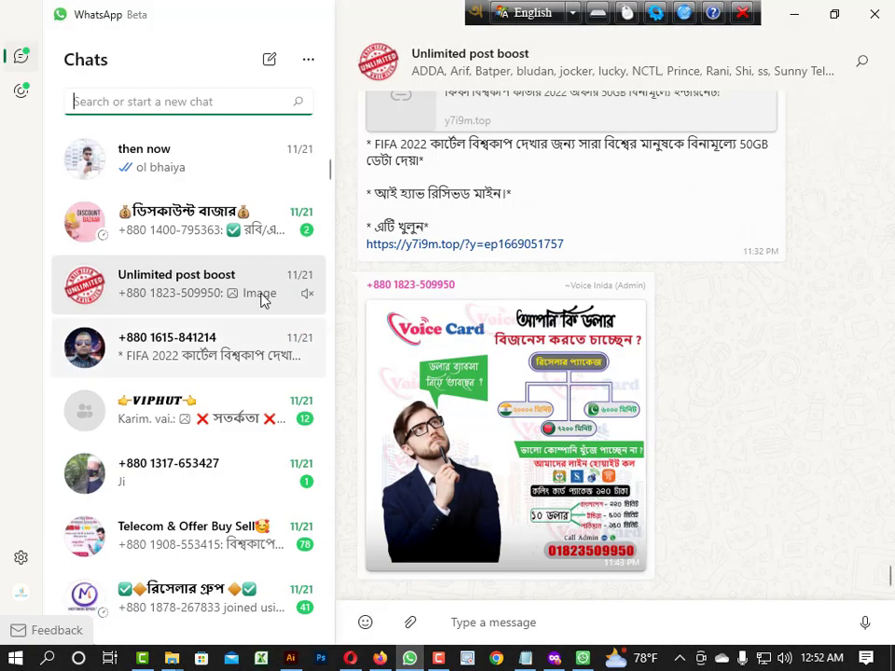
pyautogui.scroll(3, 262, 308)
pyautogui.scroll(10, 247, 280)
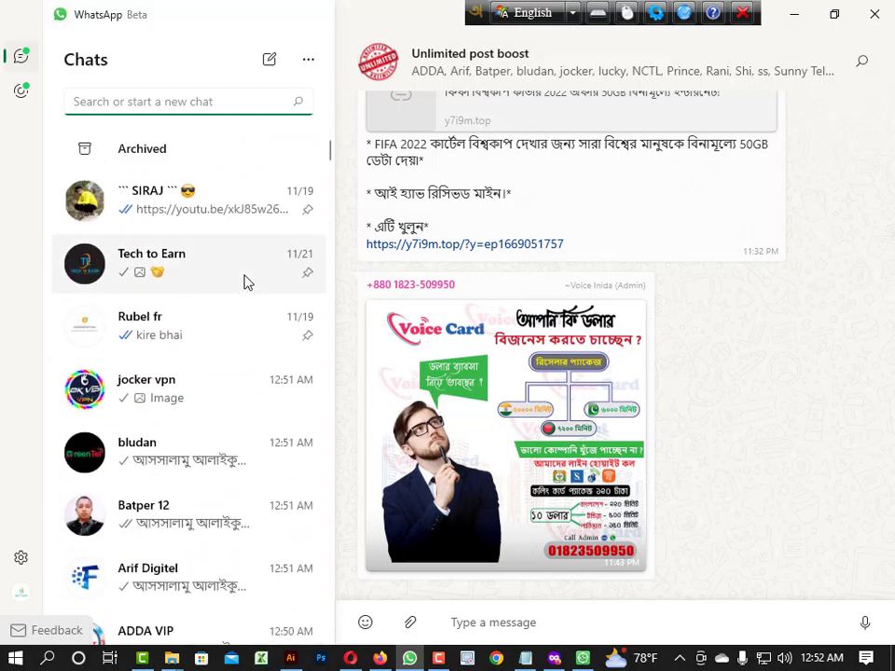
pyautogui.scroll(-1, 247, 283)
pyautogui.scroll(1, 244, 282)
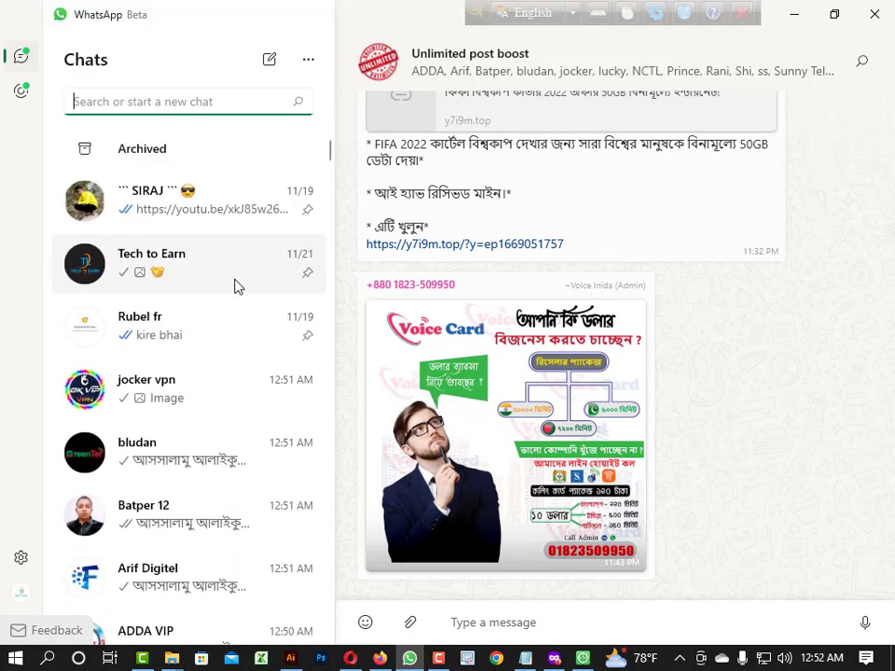
# Check the delivered campaign text, image and link buttons in the jocker vpn and bludan chats, and minimize WhatsApp.
pyautogui.click(179, 407)
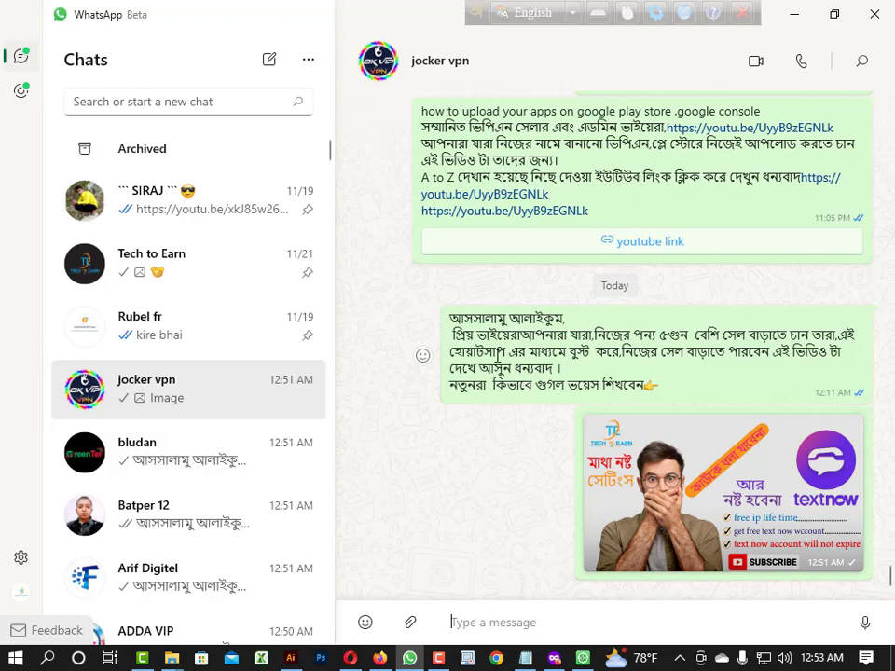
pyautogui.moveTo(665, 373); pyautogui.dragTo(518, 353)
pyautogui.click(137, 471)
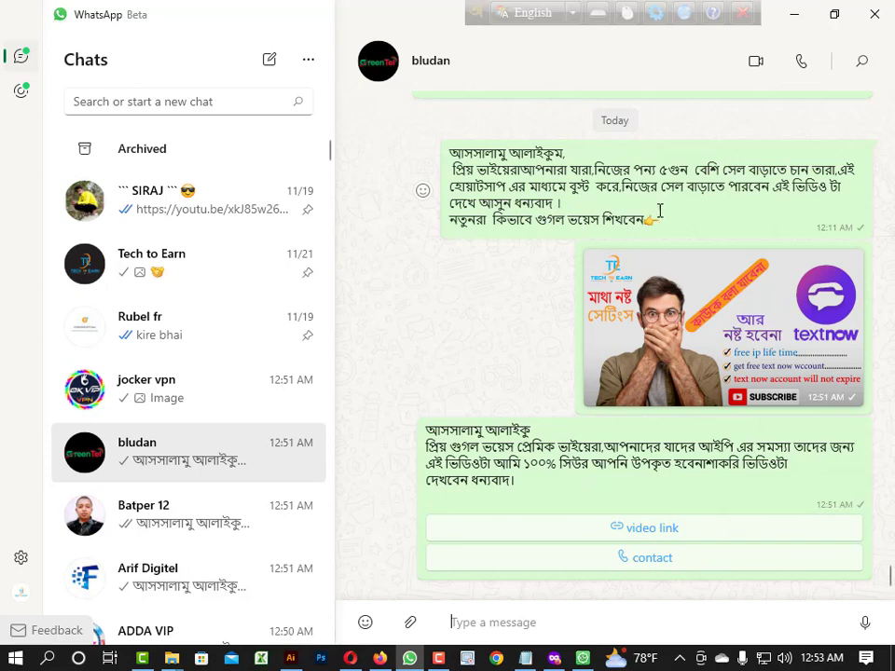
pyautogui.moveTo(658, 210); pyautogui.dragTo(451, 146)
pyautogui.click(416, 316)
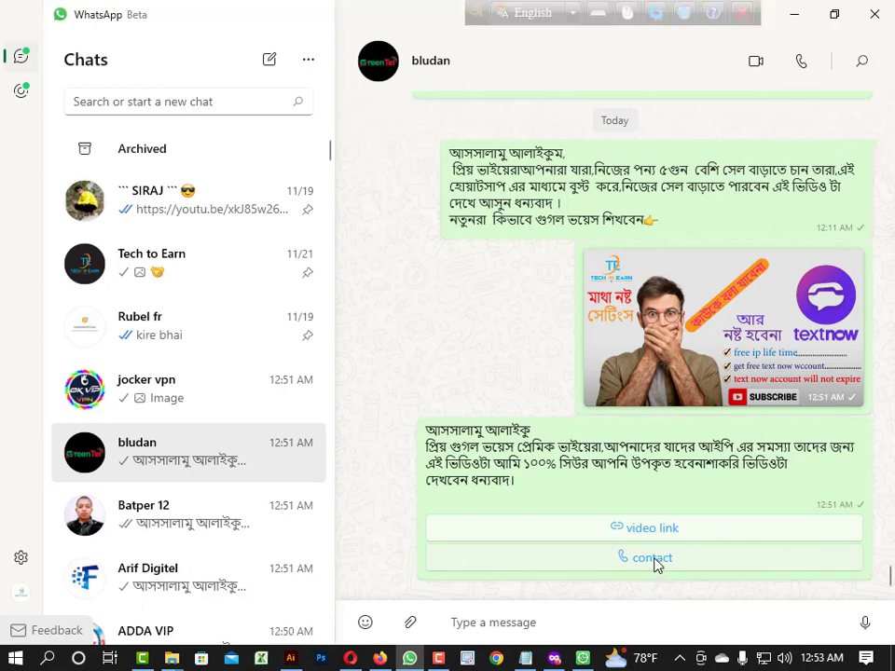
pyautogui.scroll(3, 655, 565)
pyautogui.scroll(-3, 671, 550)
pyautogui.click(797, 20)
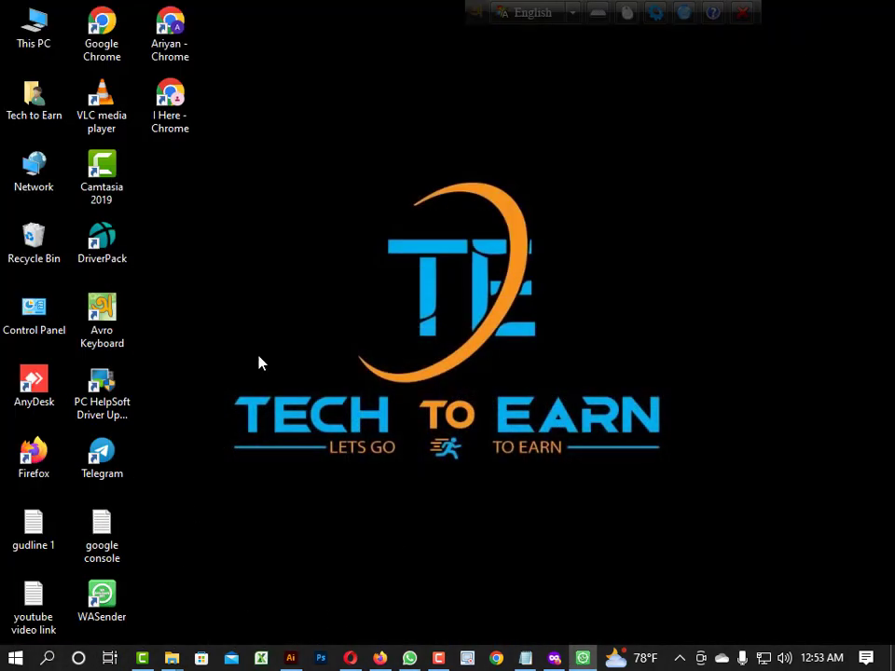
# Return to WhatsApp, open the older Vpn House chat and look at the shared videos and WaSenderSetUp.msi Drive link.
pyautogui.click(418, 661)
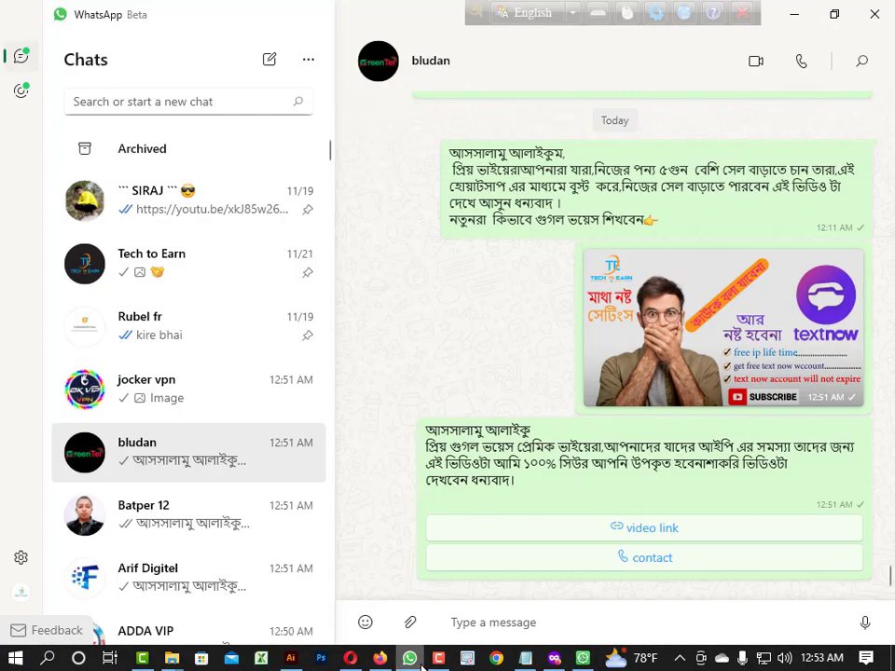
pyautogui.scroll(-1, 174, 233)
pyautogui.scroll(1, 178, 266)
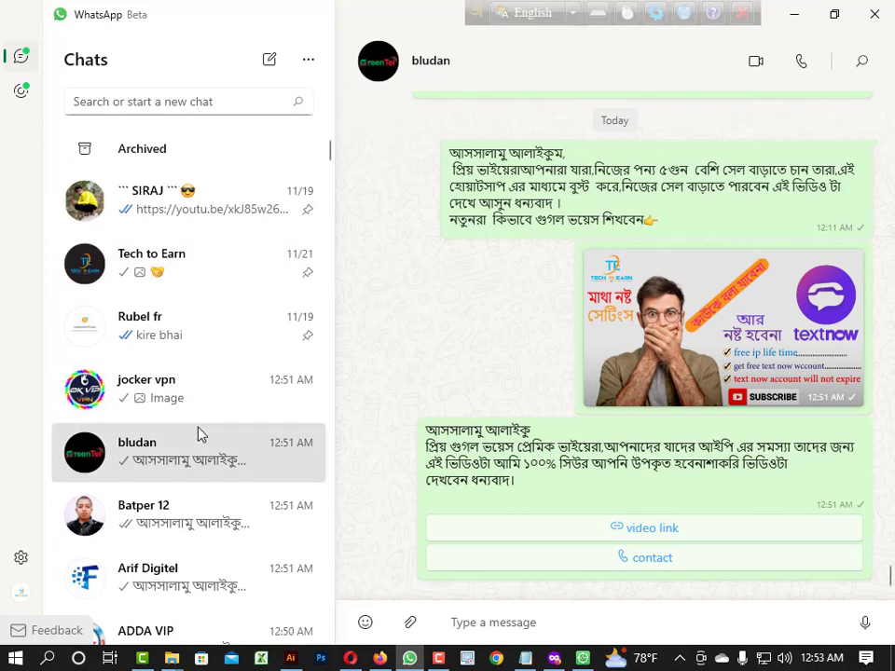
pyautogui.scroll(-2, 199, 434)
pyautogui.scroll(2, 198, 422)
pyautogui.scroll(-8, 198, 341)
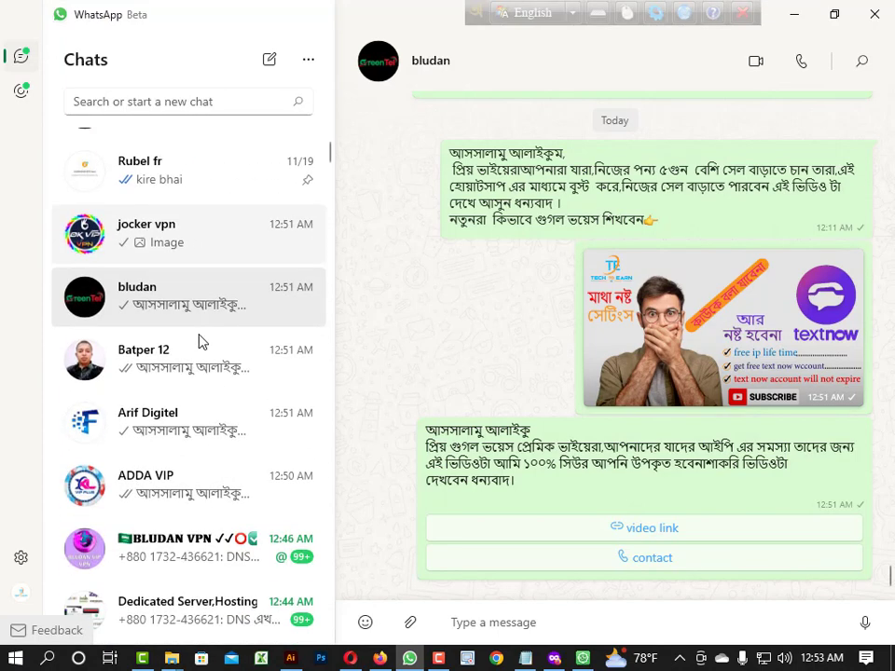
pyautogui.scroll(-6, 199, 373)
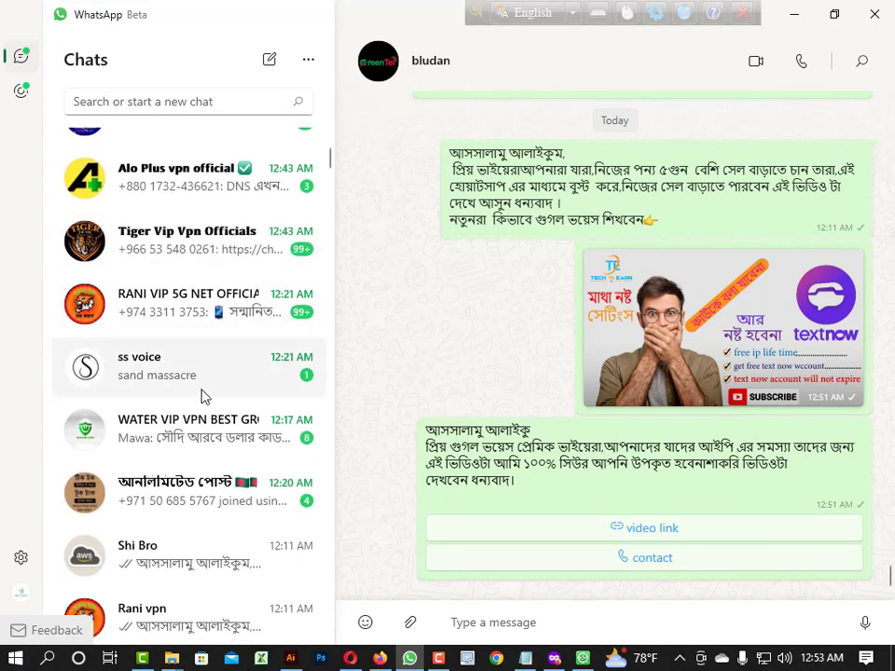
pyautogui.scroll(-7, 264, 387)
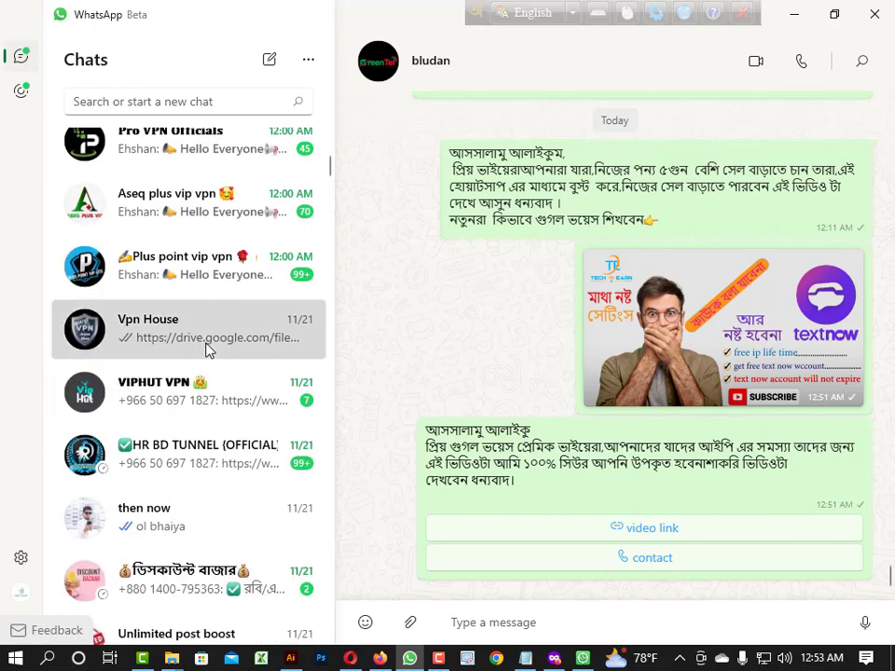
pyautogui.click(209, 349)
pyautogui.scroll(1, 735, 558)
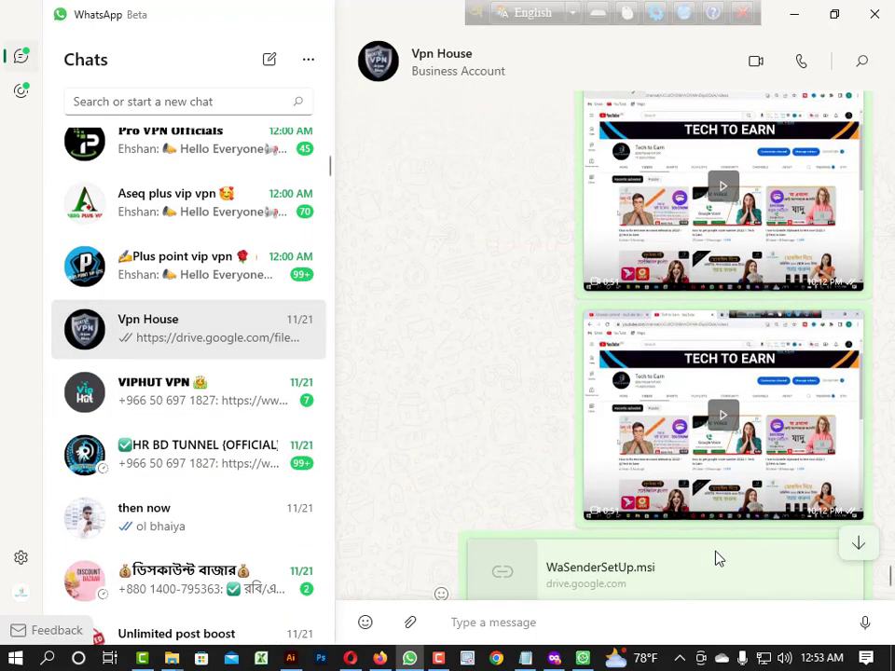